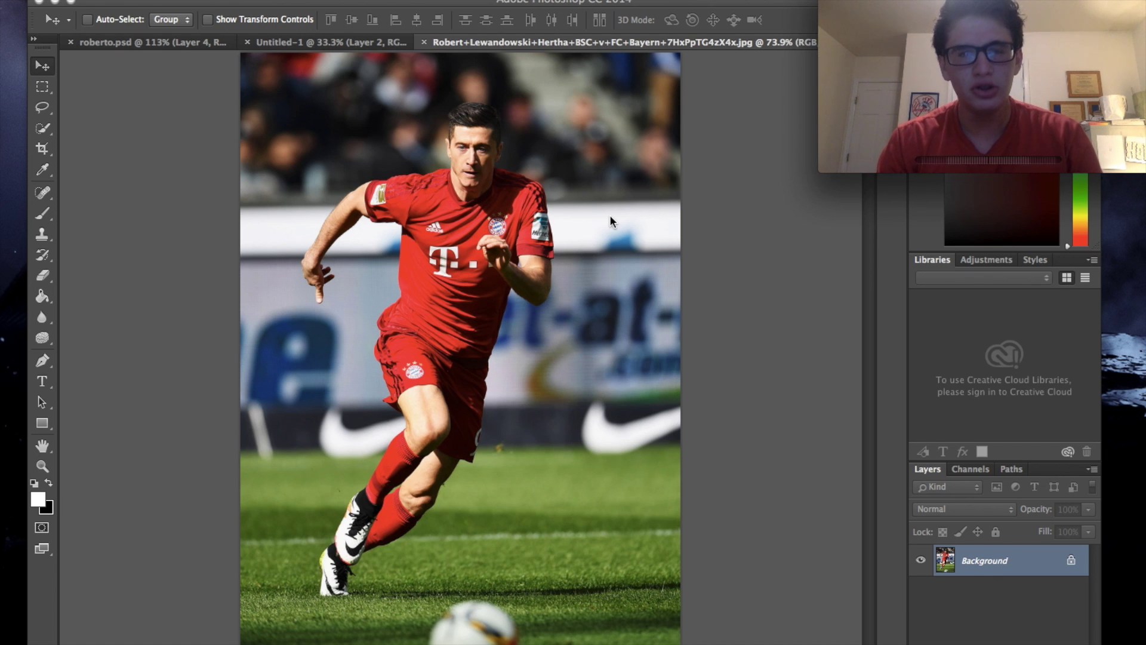
- Crop the player photo to a 1:1 square, trimming a strip above the head and the grass and ball at the bottom
scroll(521, 217, up, 4)
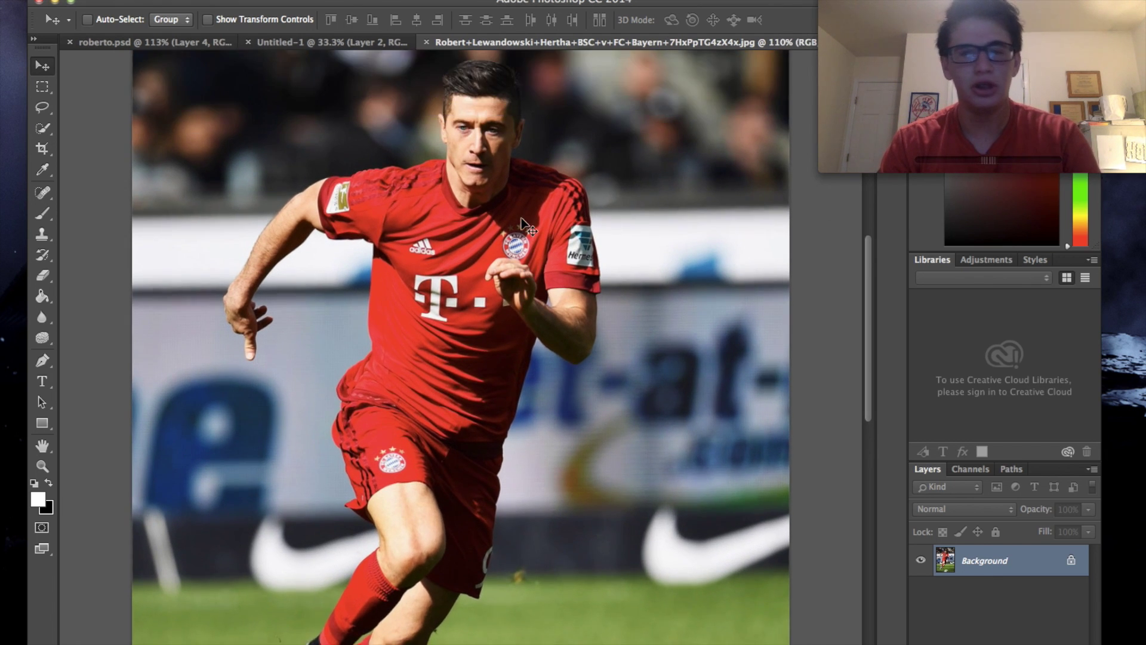
scroll(521, 218, down, 5)
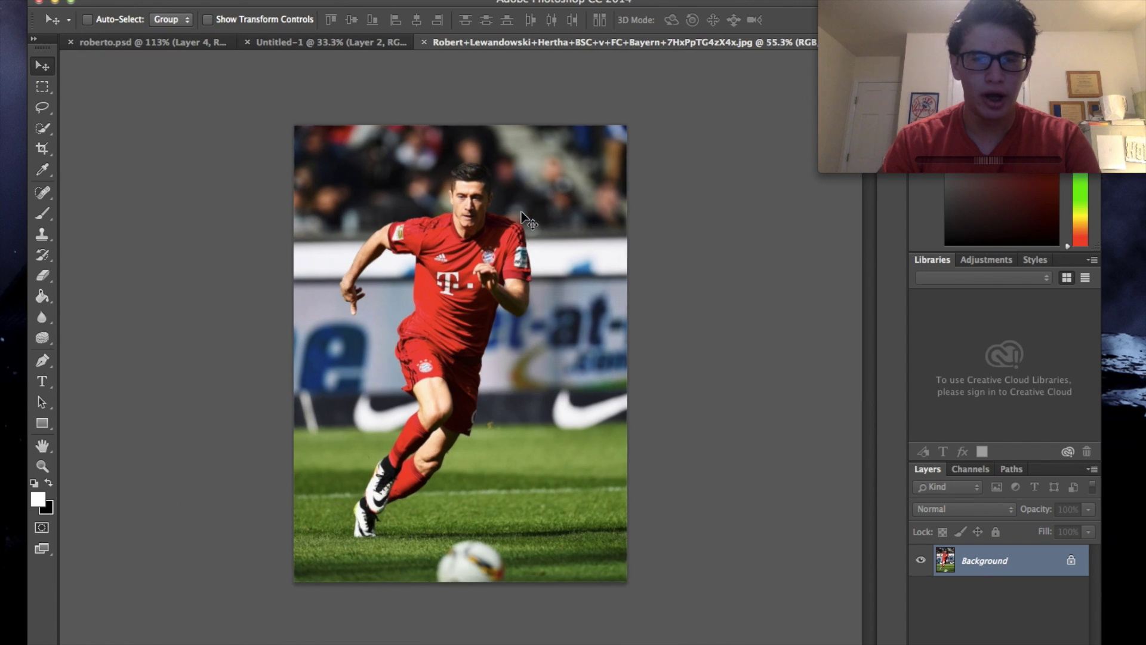
scroll(521, 218, up, 2)
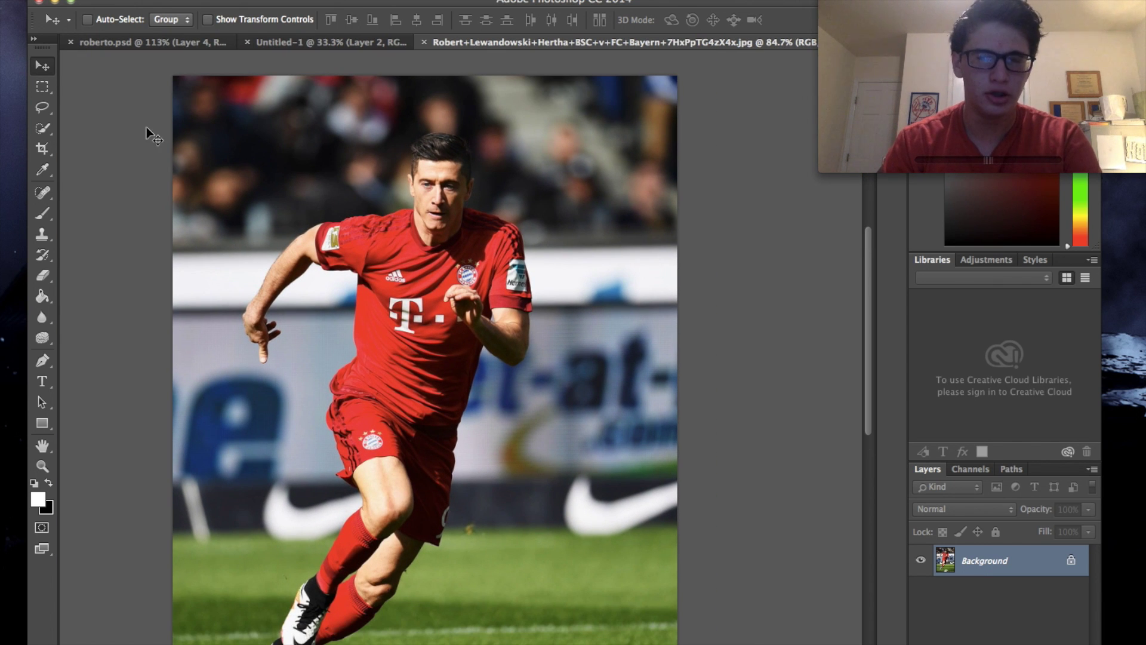
click(43, 149)
drag(428, 260, 430, 263)
key(Down)
key(Down)
key(Down)
key(Down)
key(Down)
key(Down)
key(Down)
key(Down)
key(Down)
key(Down)
key(Down)
key(Down)
key(Down)
key(Down)
key(Down)
key(Down)
key(Down)
key(Down)
key(Down)
key(Down)
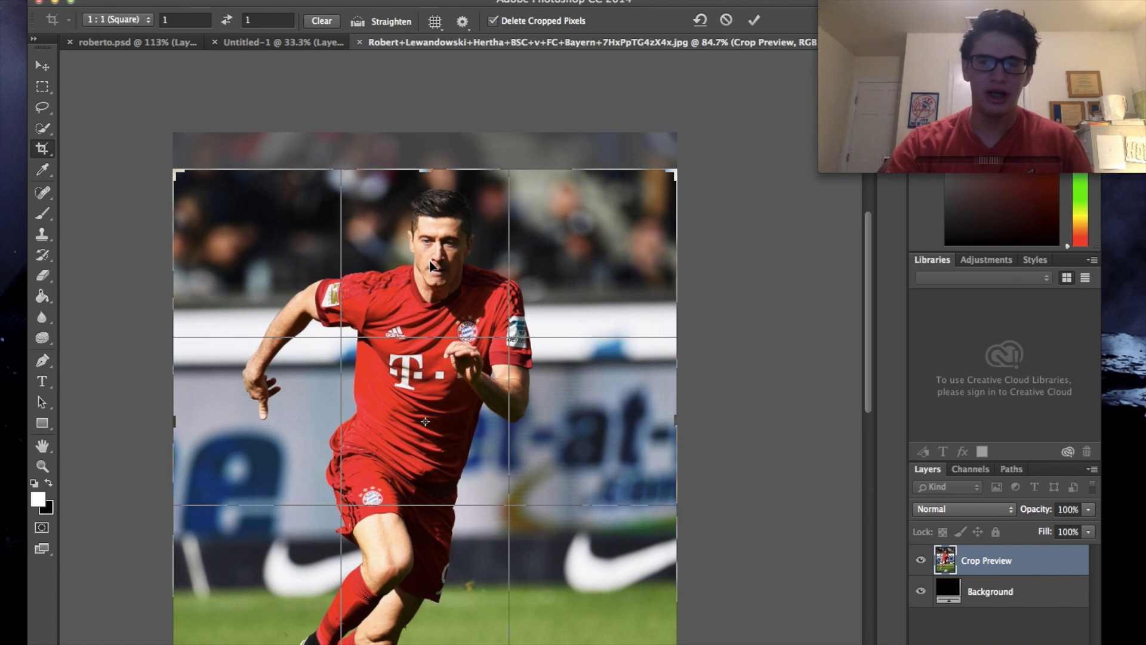
key(Return)
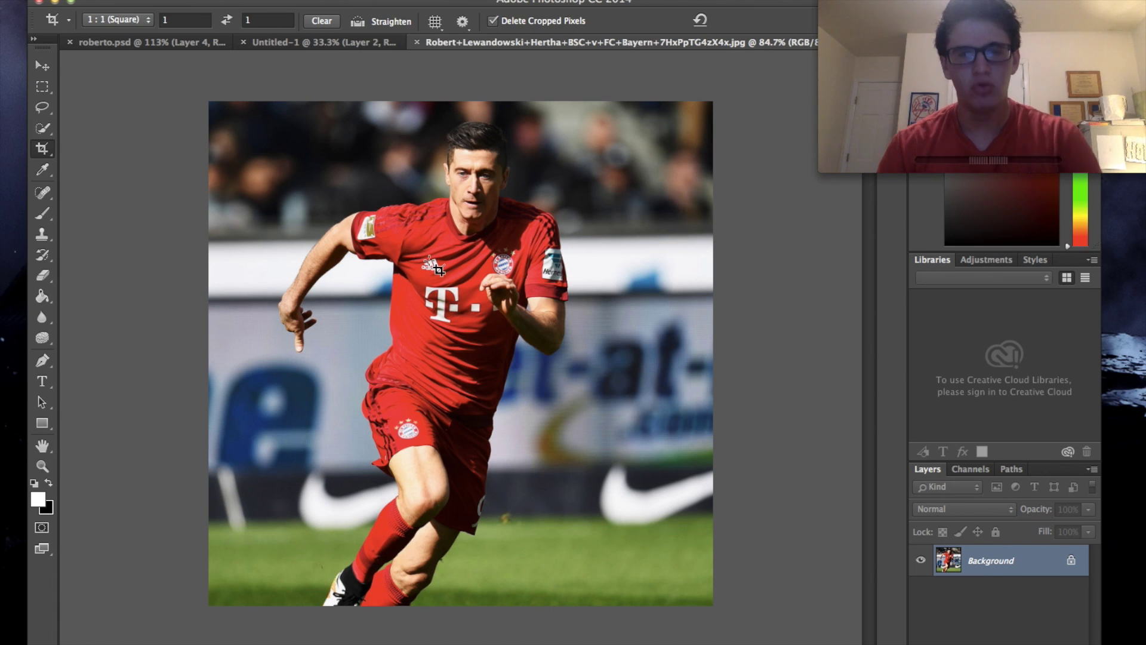
- Apply the Topaz DeNoise 5 filter to the cropped photo with the JPEG - light preset, checking the player's face in the preview
click(376, 1)
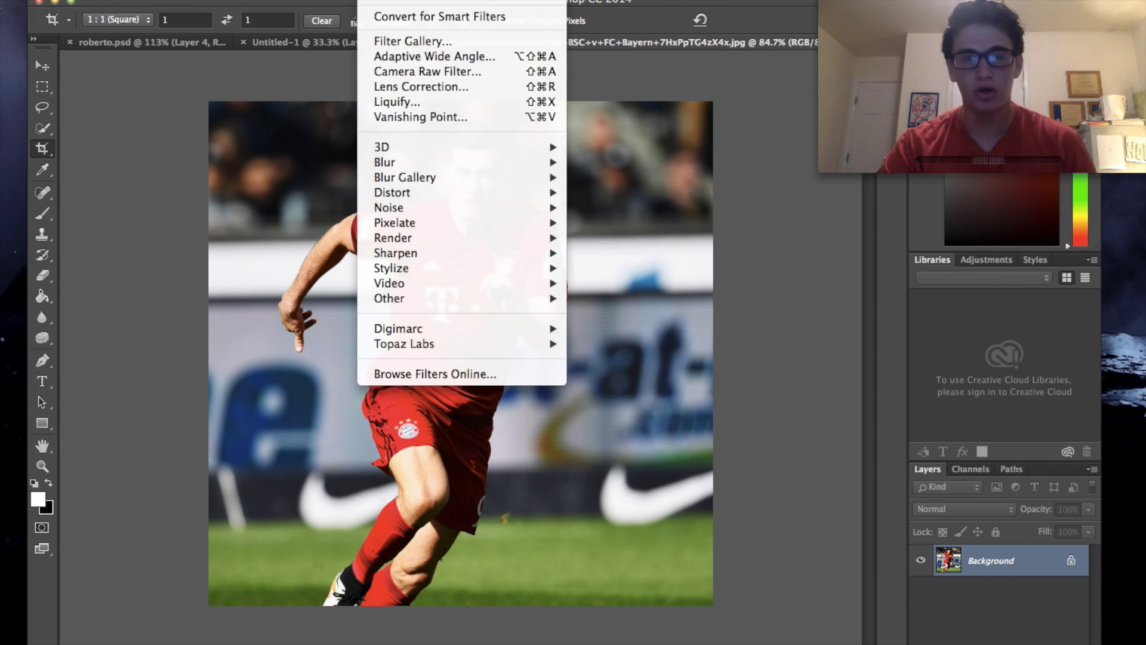
mouse_move(511, 345)
click(612, 374)
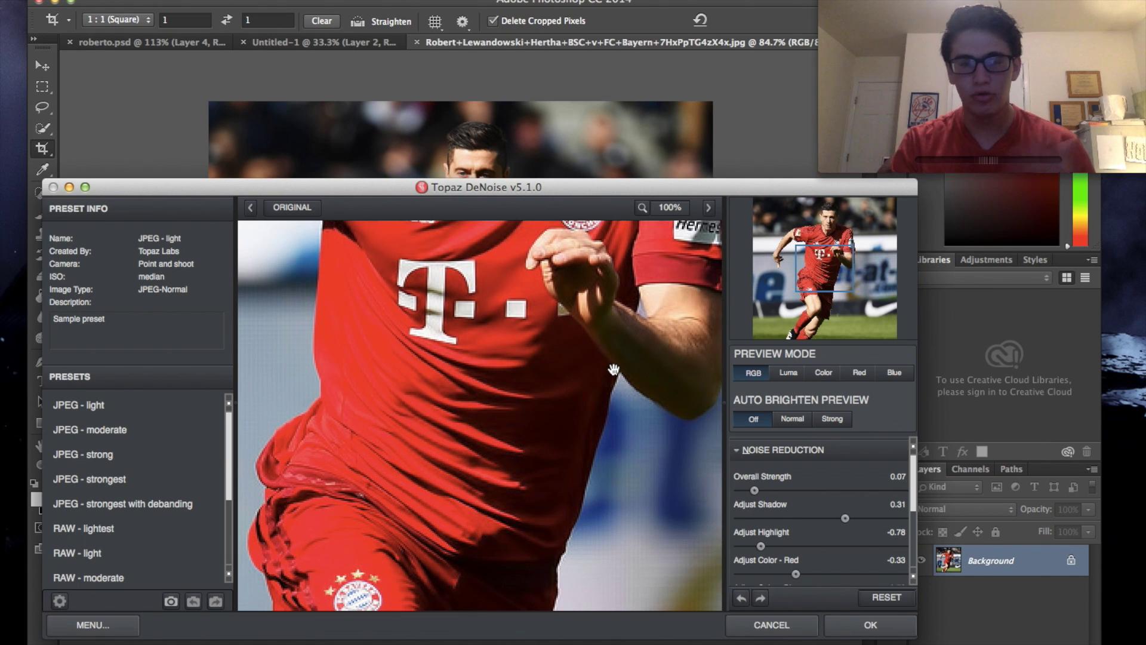
drag(852, 271, 850, 227)
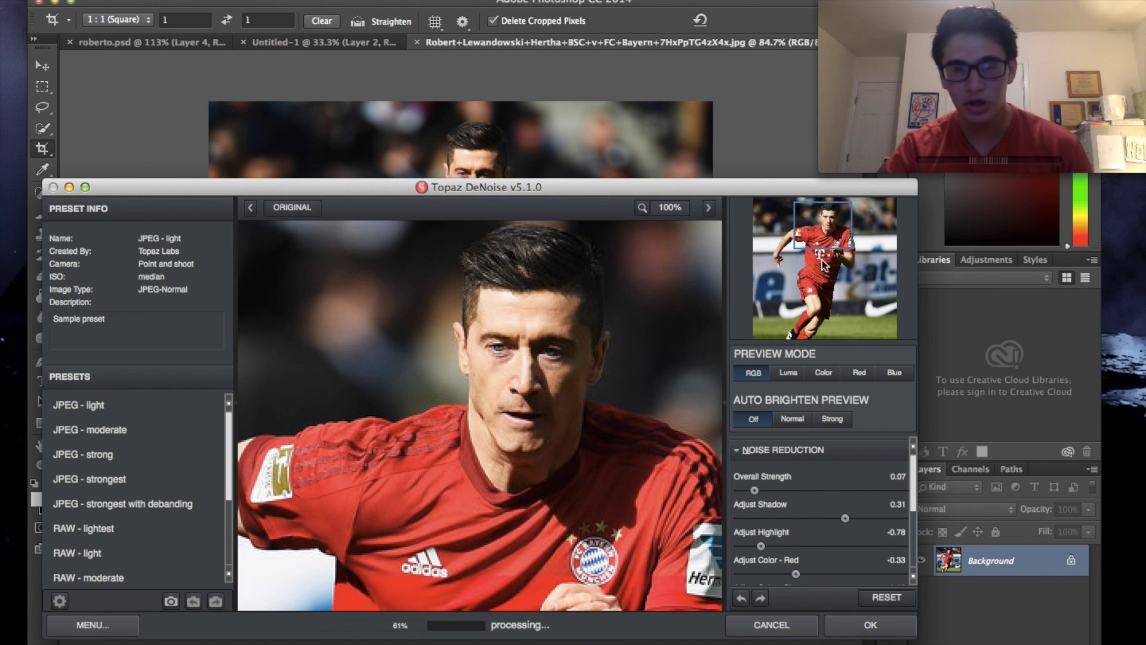
drag(818, 269, 825, 270)
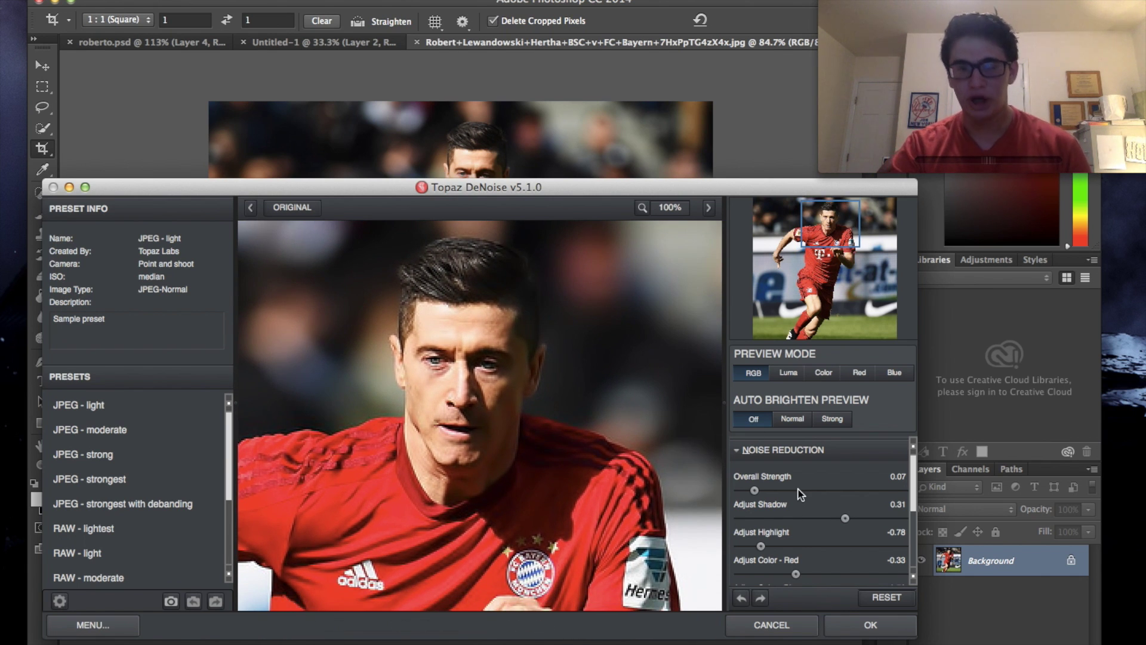
click(868, 625)
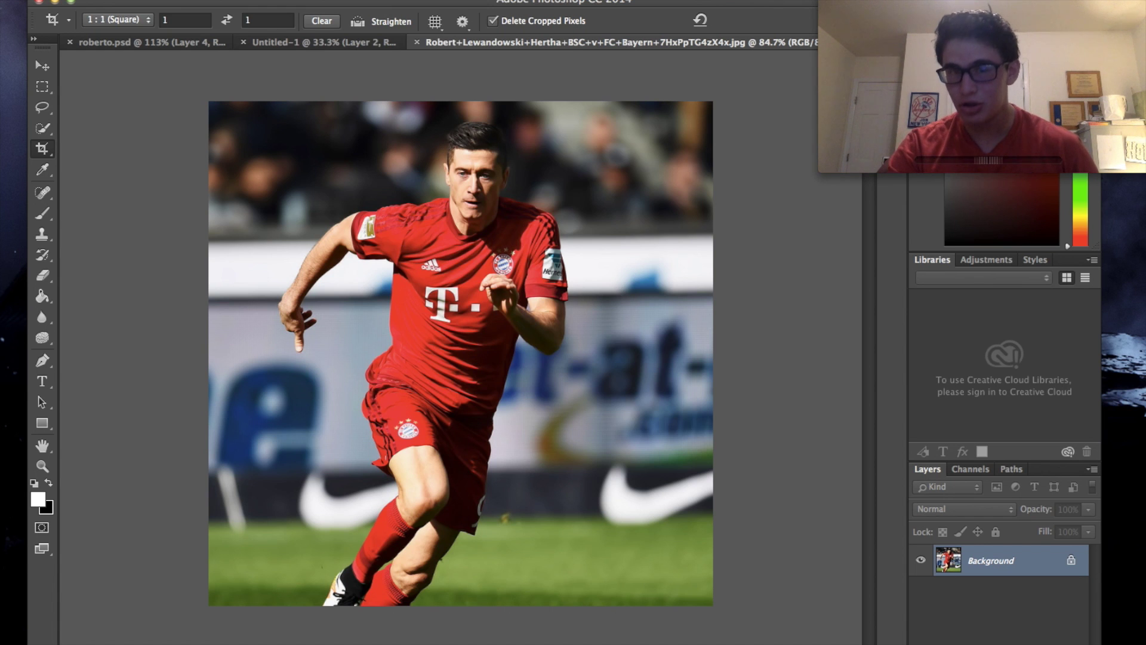
- Open the photo in Topaz Adjust 5 and apply the Dynamic Pop preset from the HDR Collection
click(375, 0)
mouse_move(511, 344)
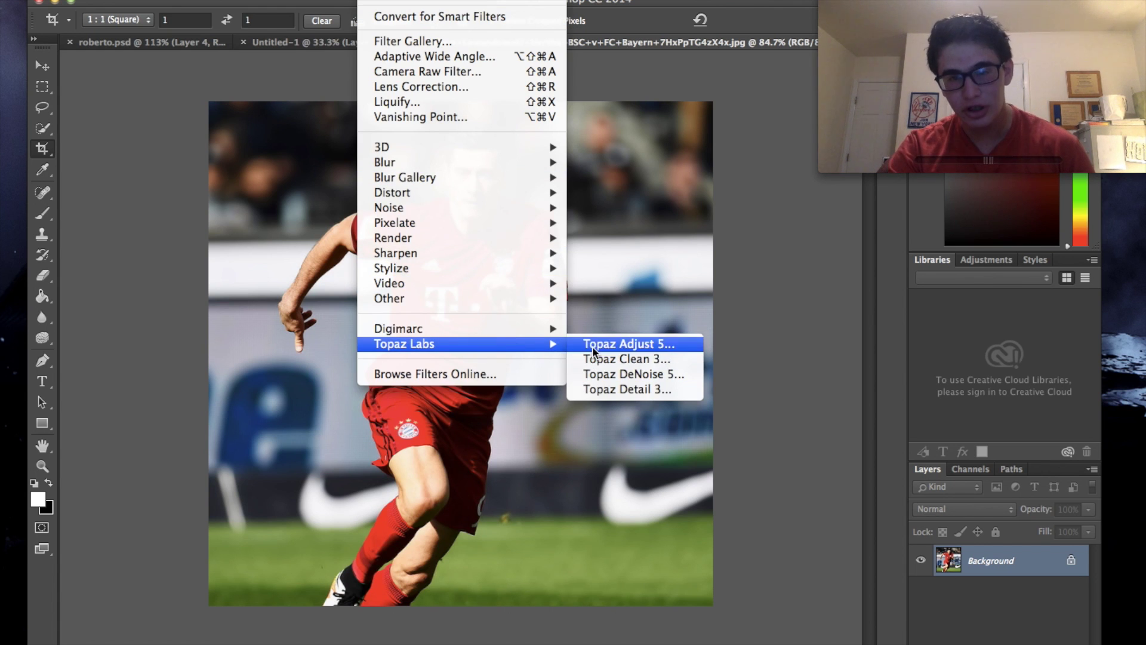
click(592, 346)
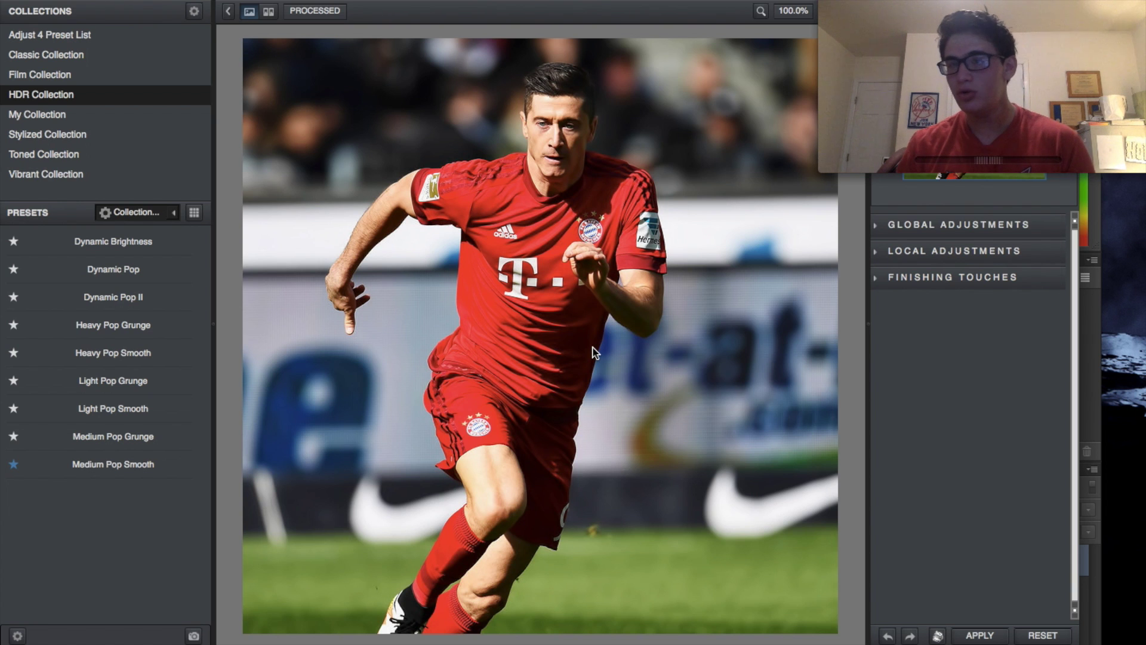
click(104, 274)
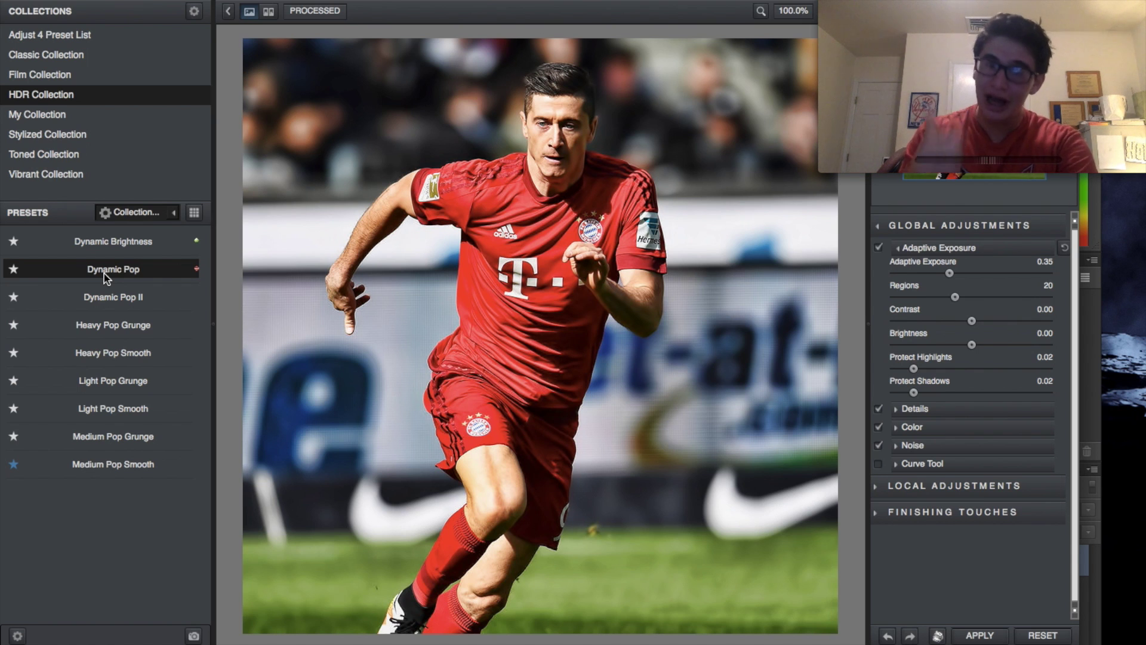
click(991, 636)
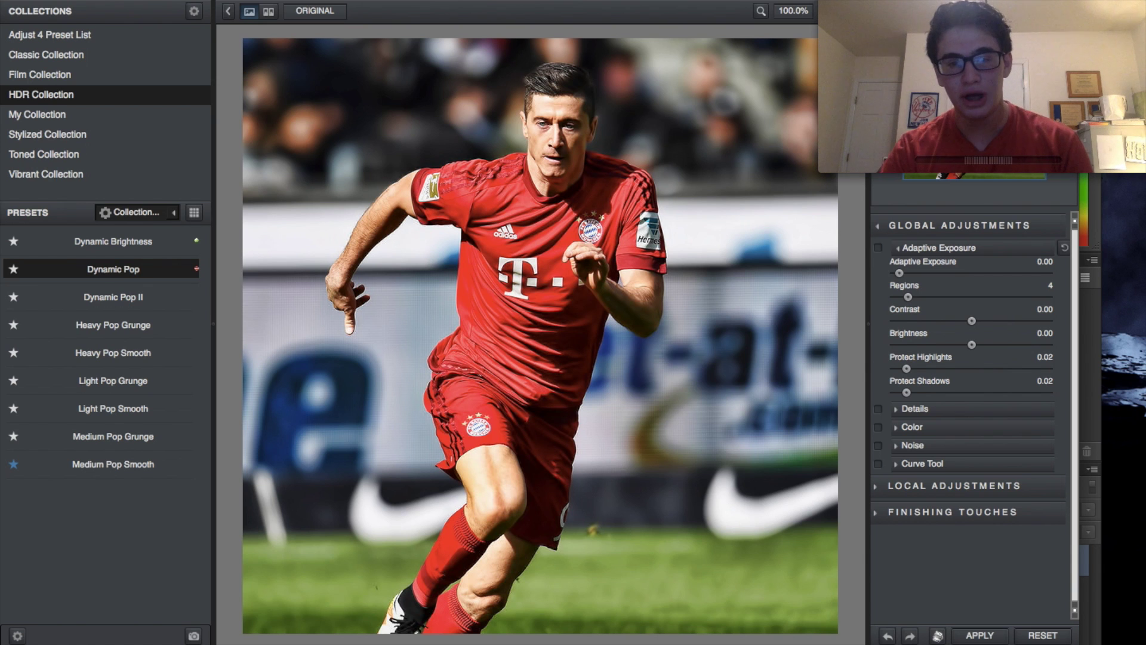
- Add a second pass of the Dynamic Pop preset with Overall Transparency at 0.56 and commit the Topaz Adjust result
click(178, 300)
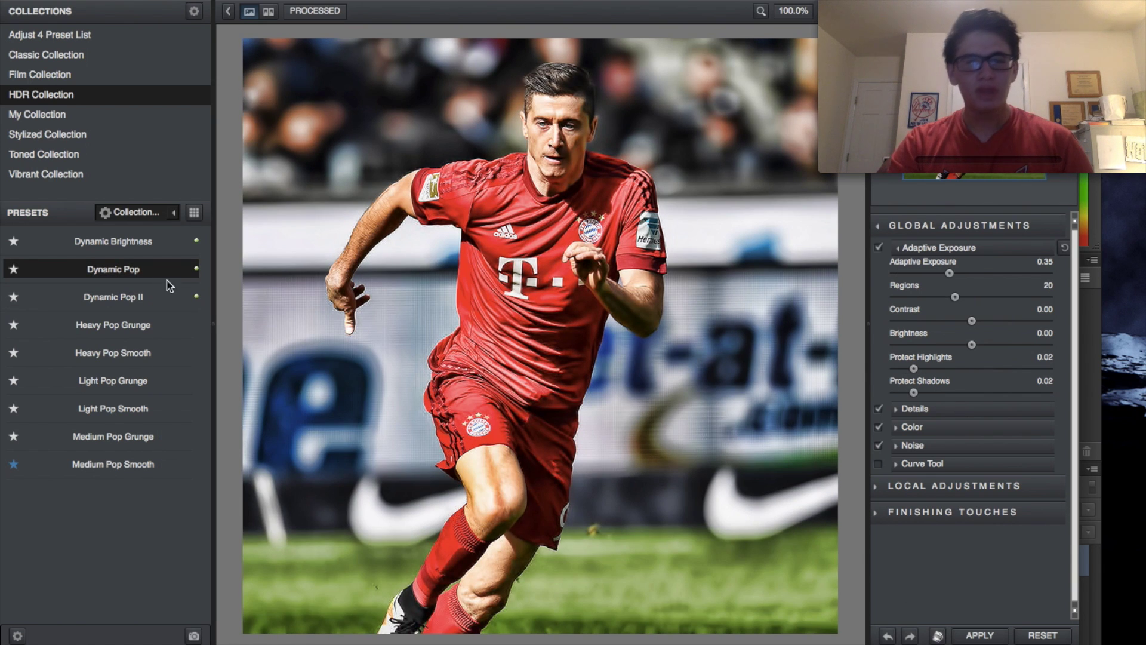
click(978, 513)
click(954, 545)
drag(1033, 563, 980, 568)
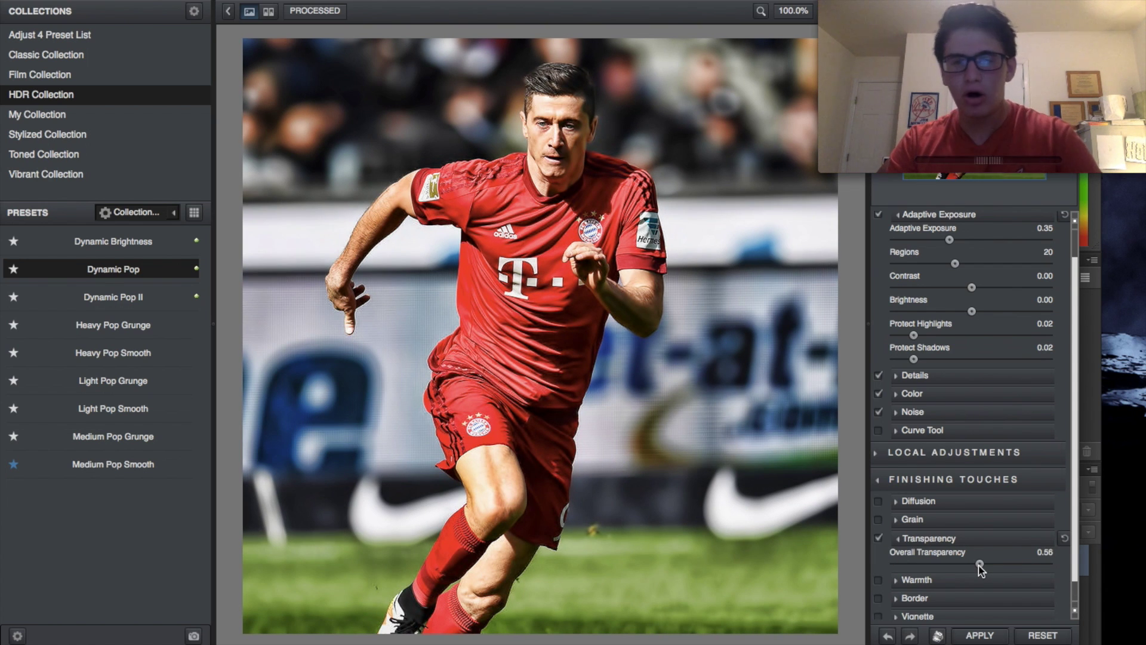
click(980, 635)
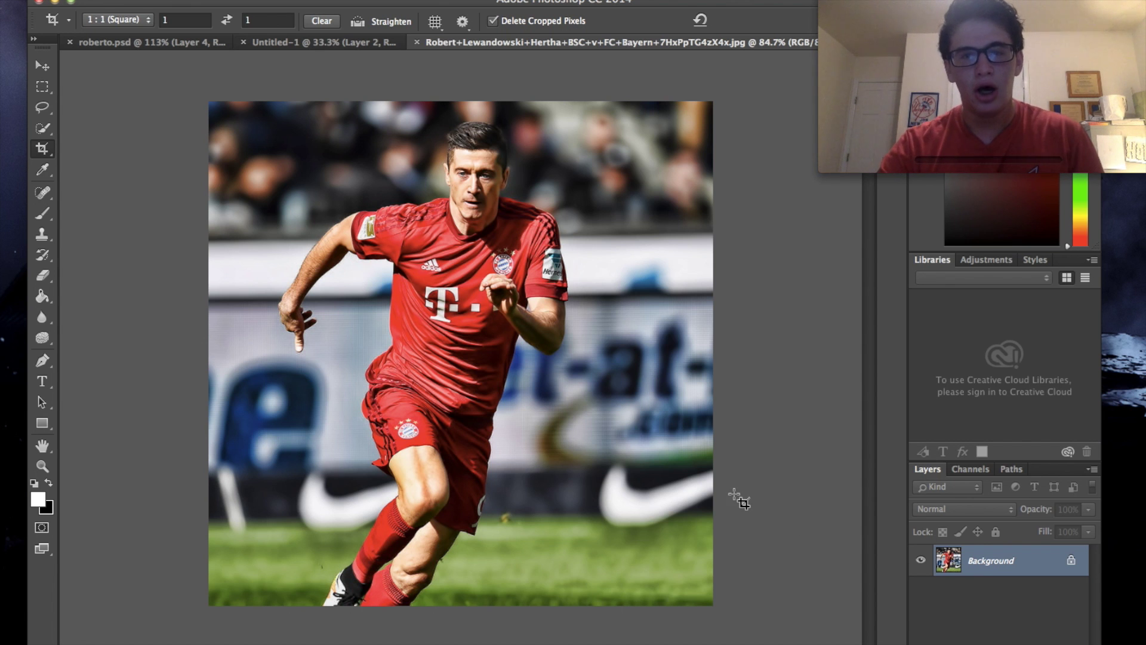
- Run the Topaz Clean 3 filter on the photo with its loaded settings, checking the player's face in the preview
scroll(734, 496, up, 2)
scroll(738, 499, down, 1)
click(382, 1)
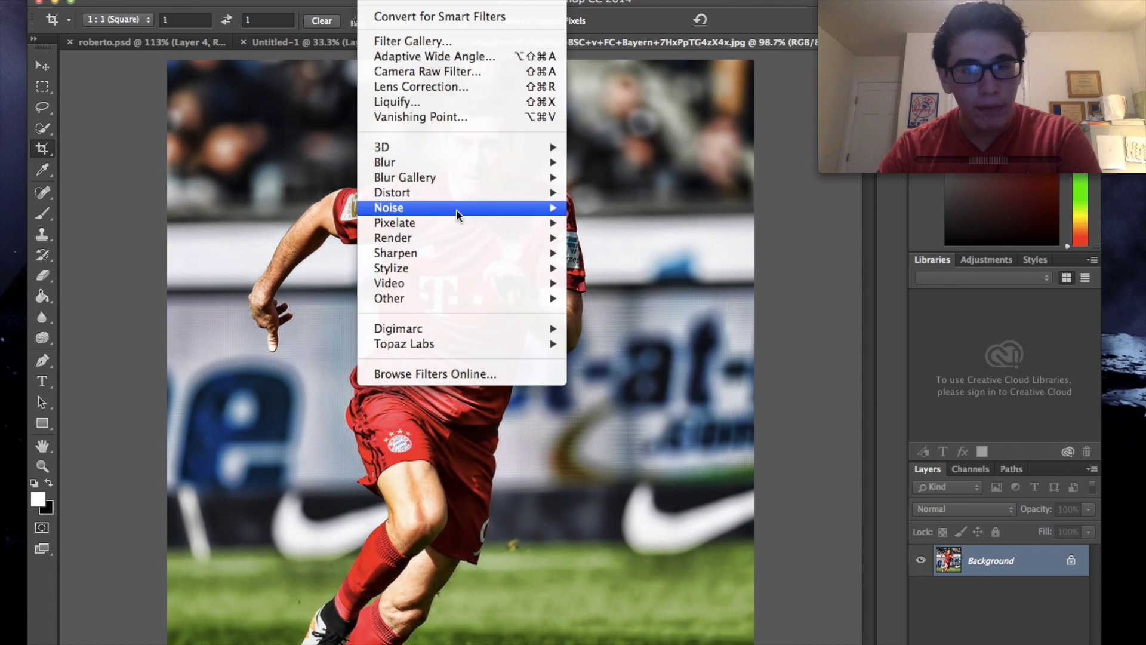
mouse_move(498, 342)
click(602, 366)
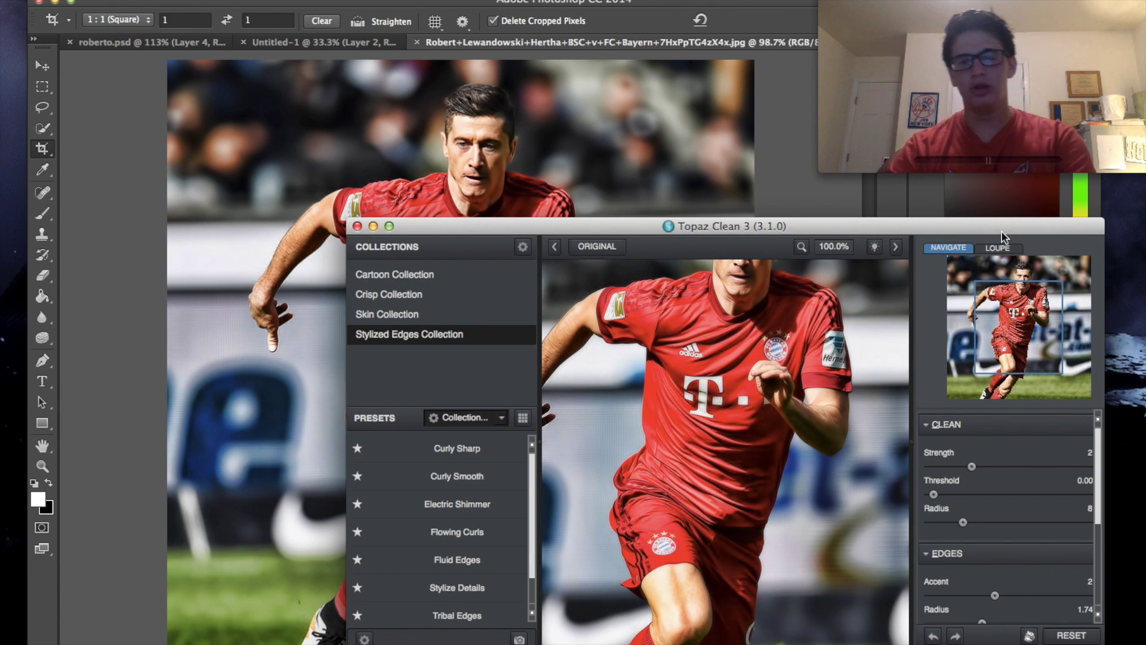
drag(1065, 346, 1050, 320)
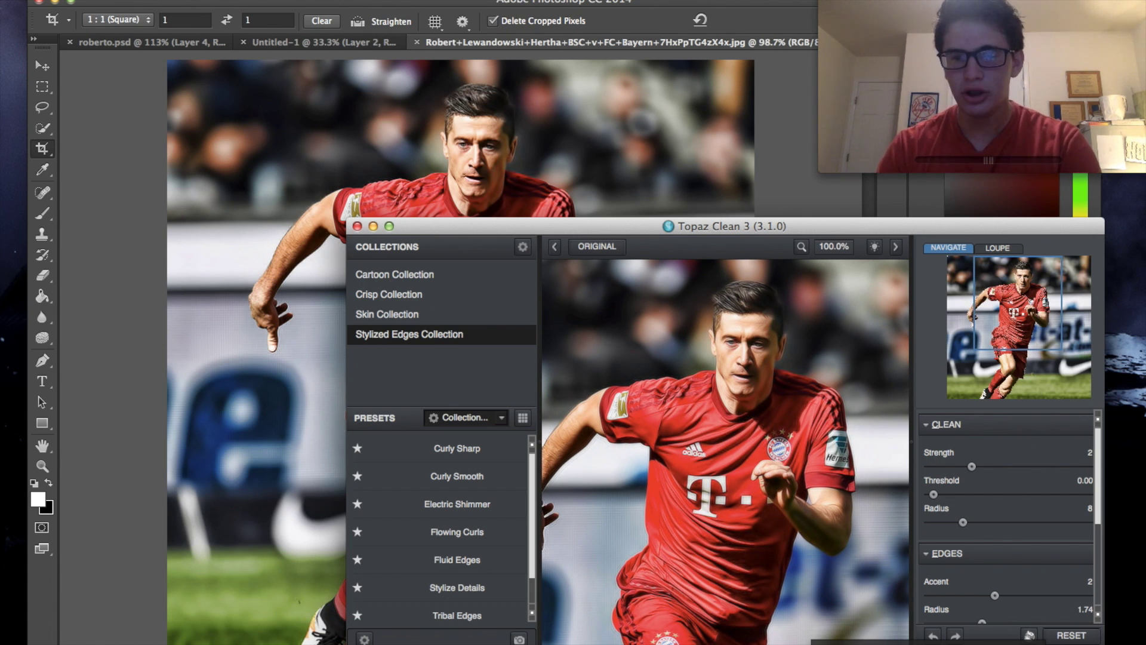
key(Return)
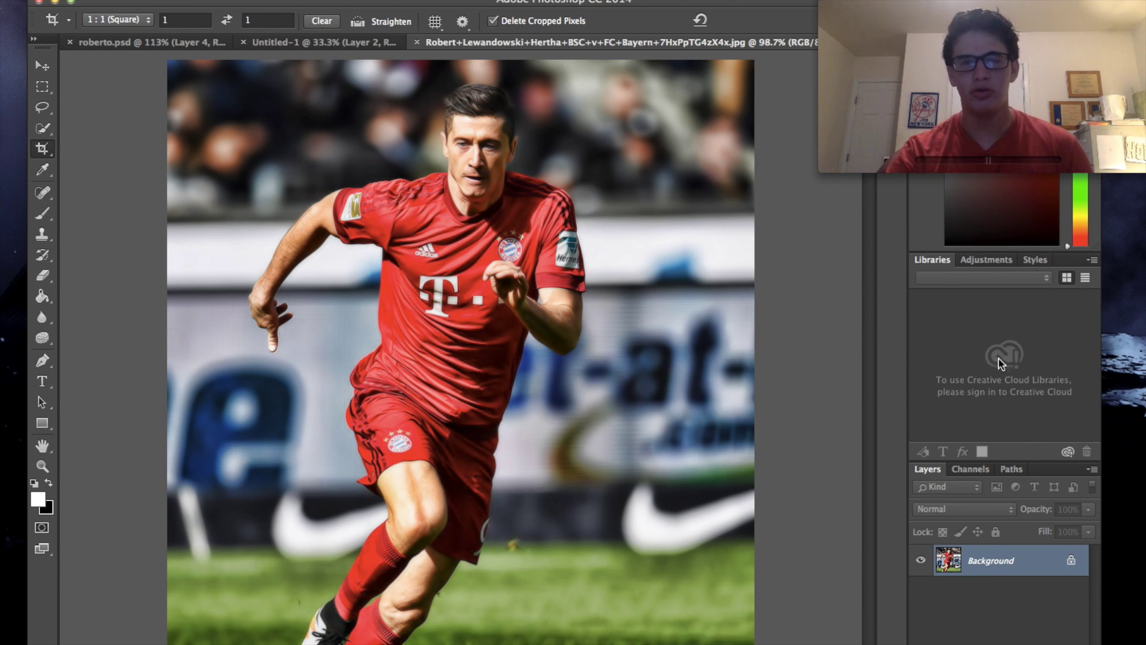
- Apply the Topaz Detail 3 filter with the Micro Contrast Enhancement I preset from the Creative Detail Collection
click(370, 1)
mouse_move(504, 342)
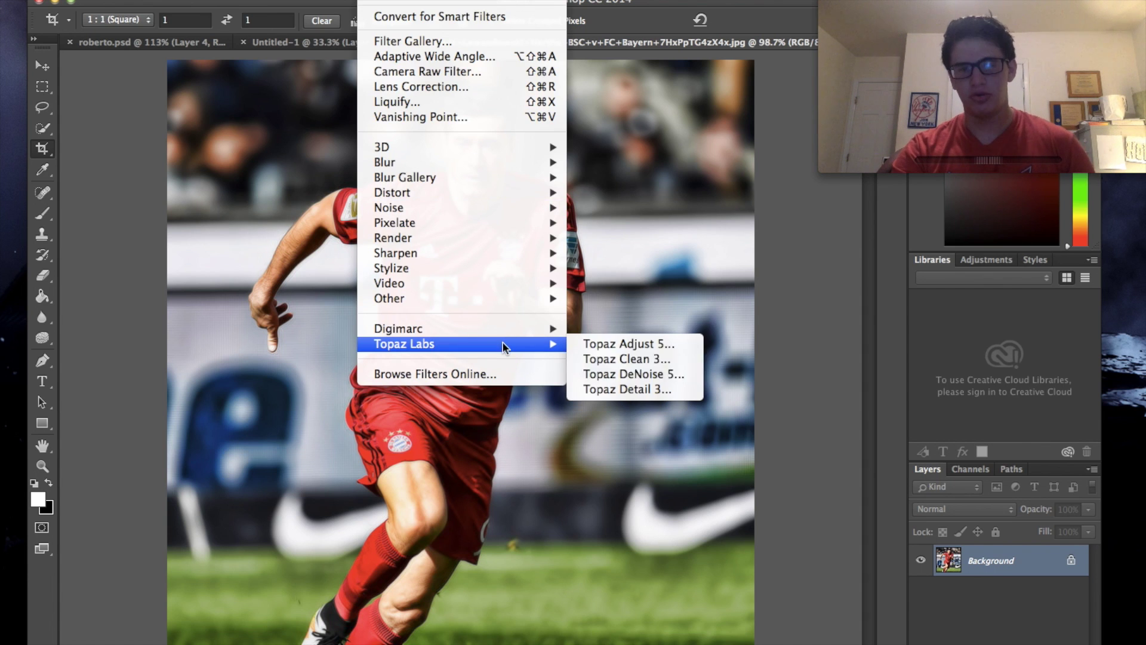
click(624, 388)
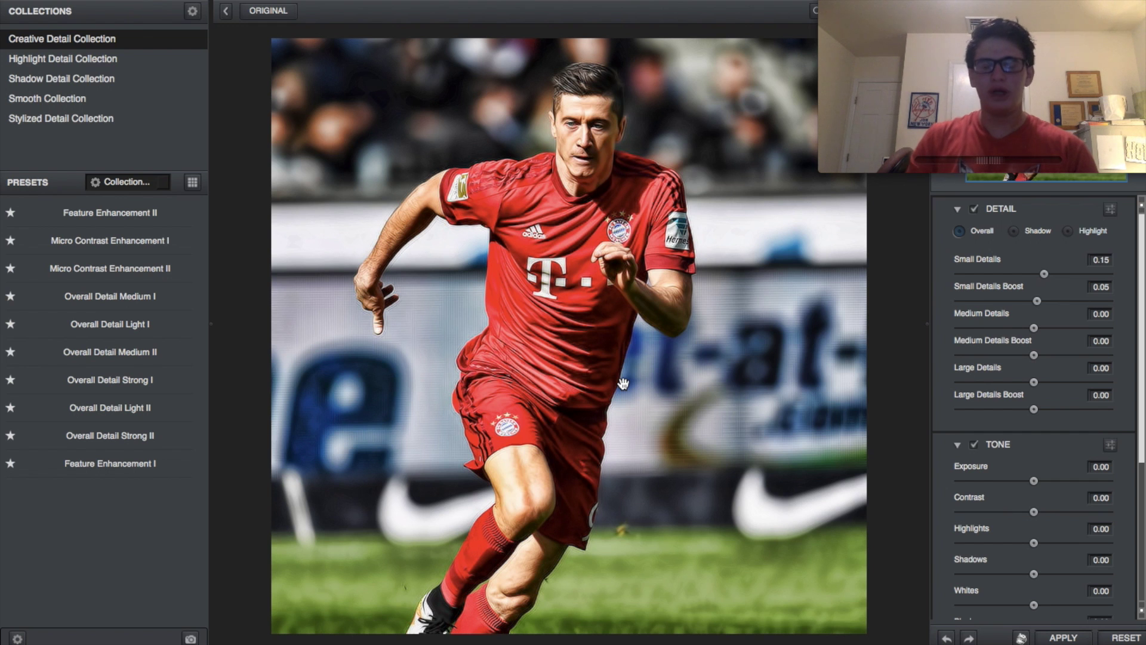
click(170, 239)
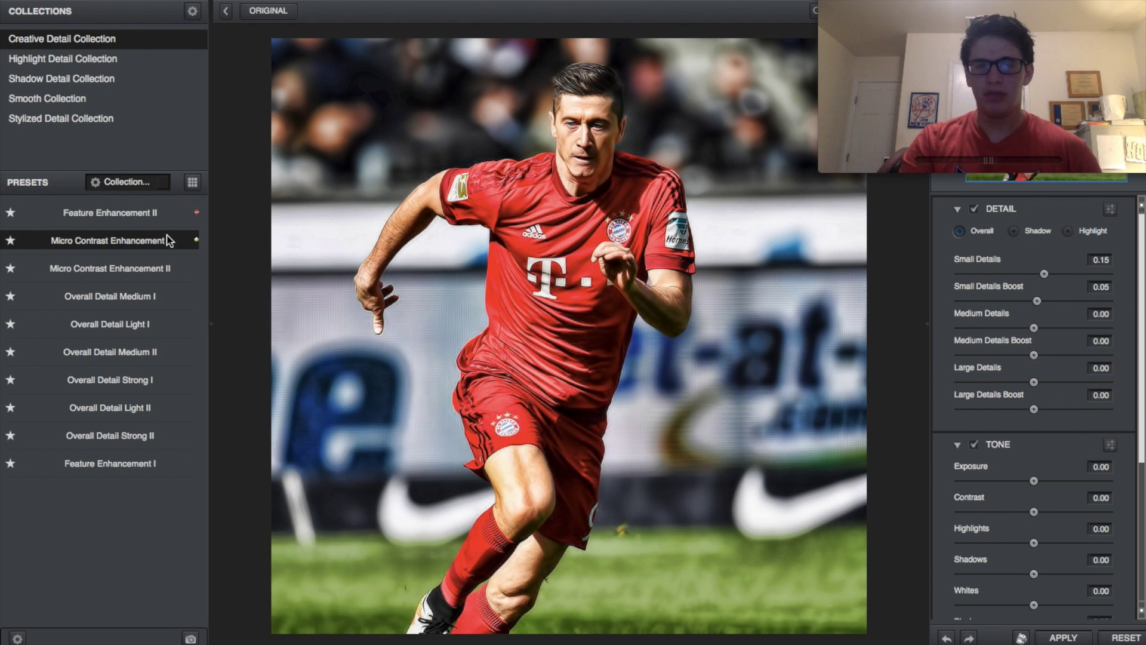
mouse_move(1075, 634)
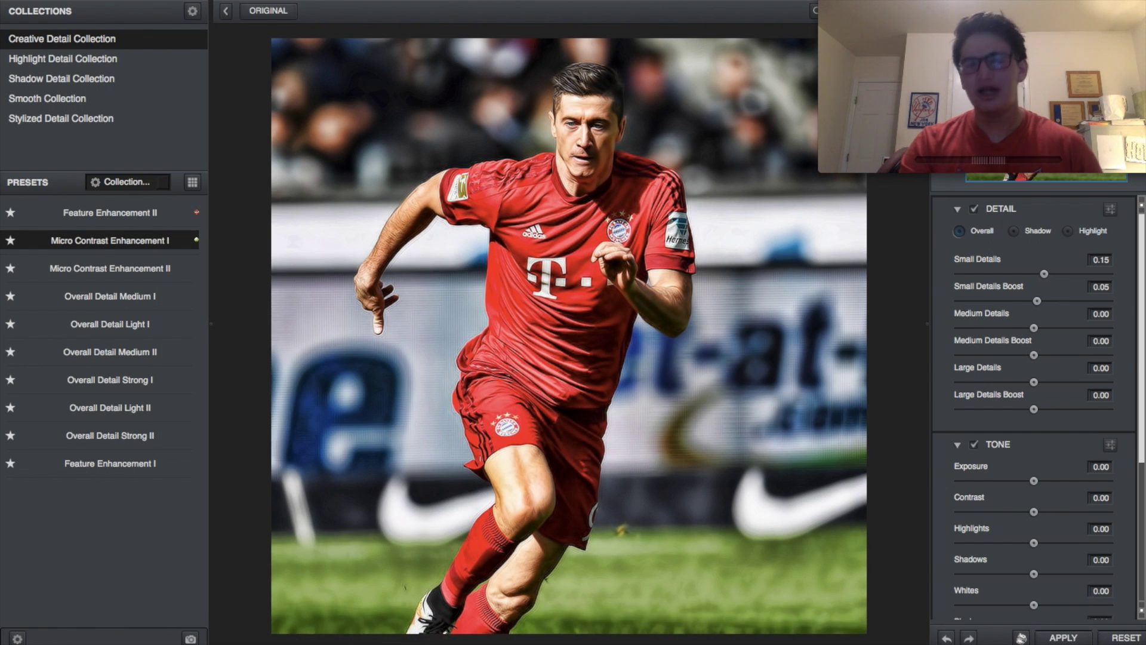
click(1063, 638)
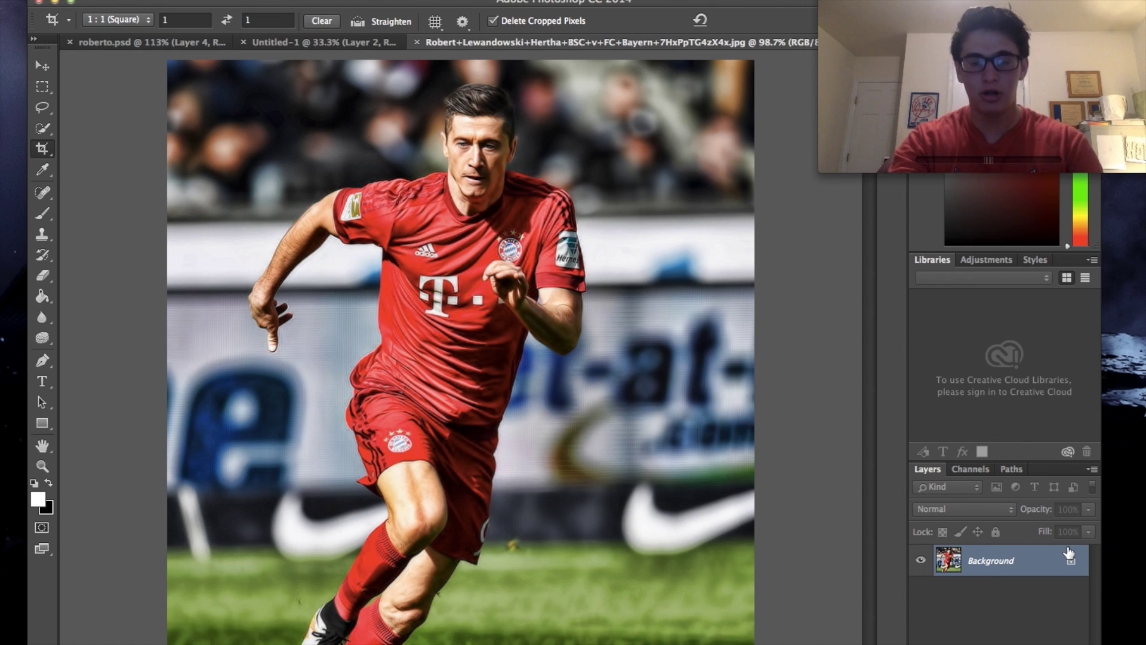
- Duplicate the Background layer and select the background around the player with the Quick Selection tool
key(super+j)
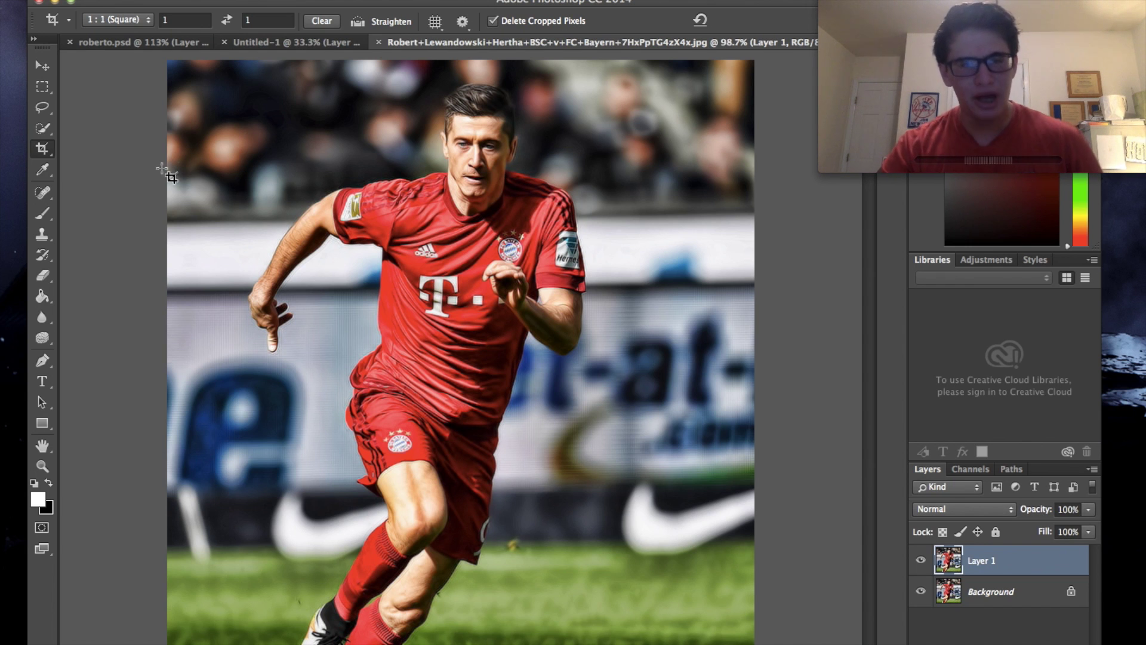
click(43, 129)
mouse_move(327, 110)
mouse_down()
mouse_move(274, 129)
mouse_move(228, 190)
mouse_move(185, 379)
mouse_move(206, 382)
mouse_move(191, 388)
mouse_move(337, 332)
mouse_move(281, 394)
mouse_move(301, 430)
mouse_move(301, 464)
mouse_move(339, 466)
mouse_up()
mouse_move(551, 530)
mouse_down()
mouse_move(578, 513)
mouse_move(664, 392)
mouse_move(661, 323)
mouse_move(624, 187)
mouse_move(584, 138)
mouse_up()
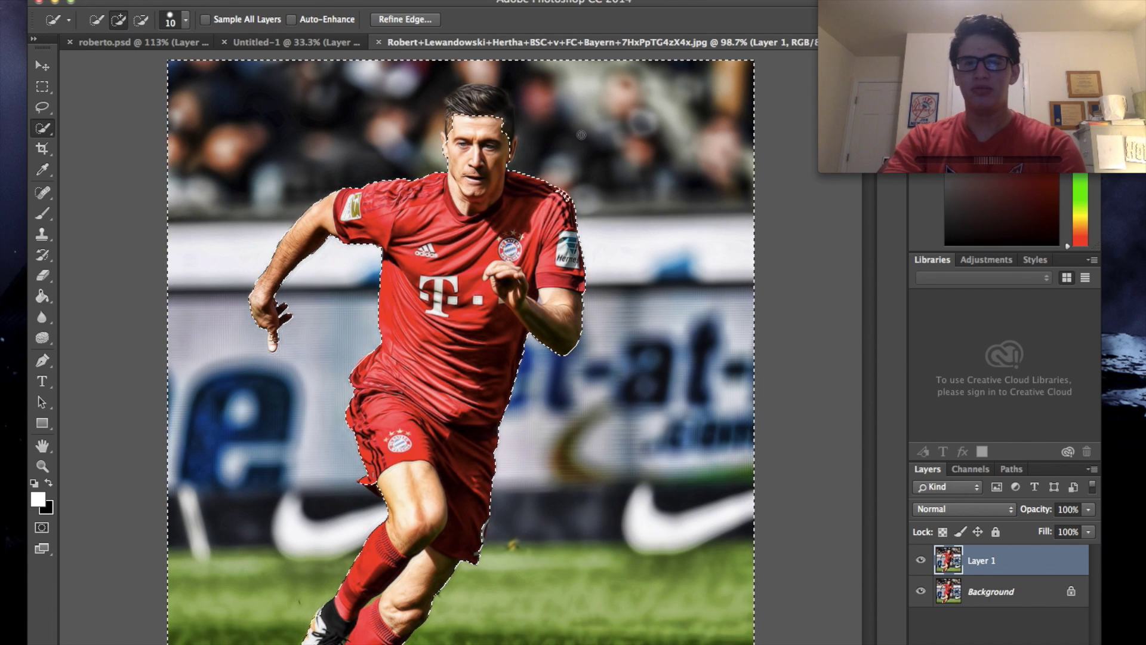
- Subtract the player's hair from the background selection, adjusting the Quick Selection brush size up to 50 px
key(alt)
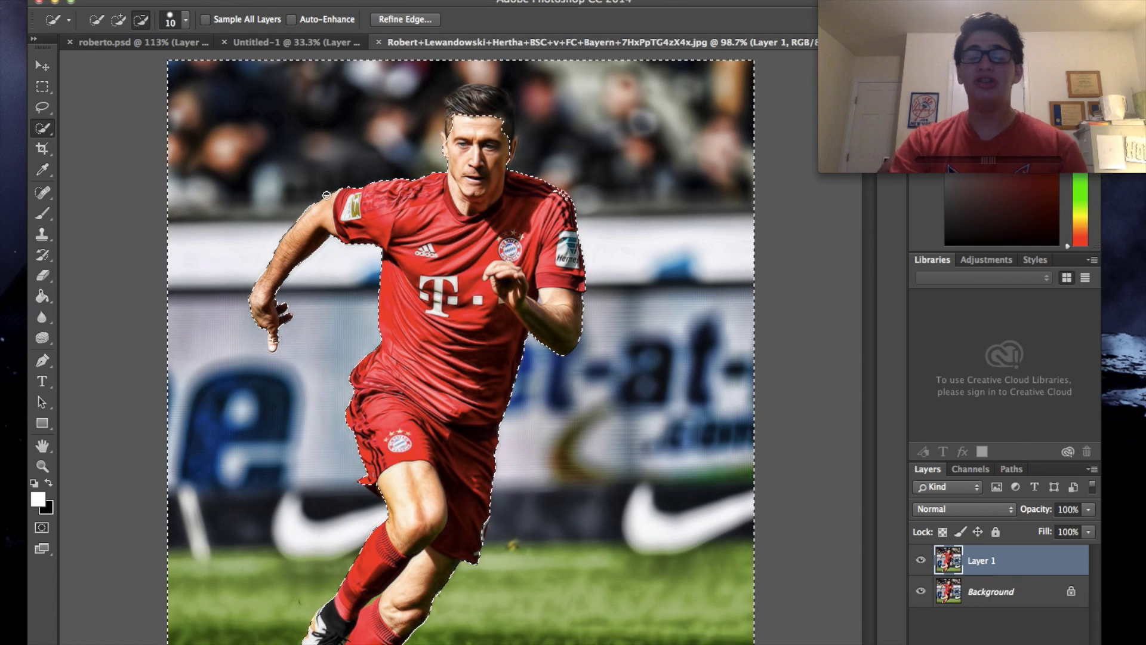
key(bracketleft)
key(bracketleft)
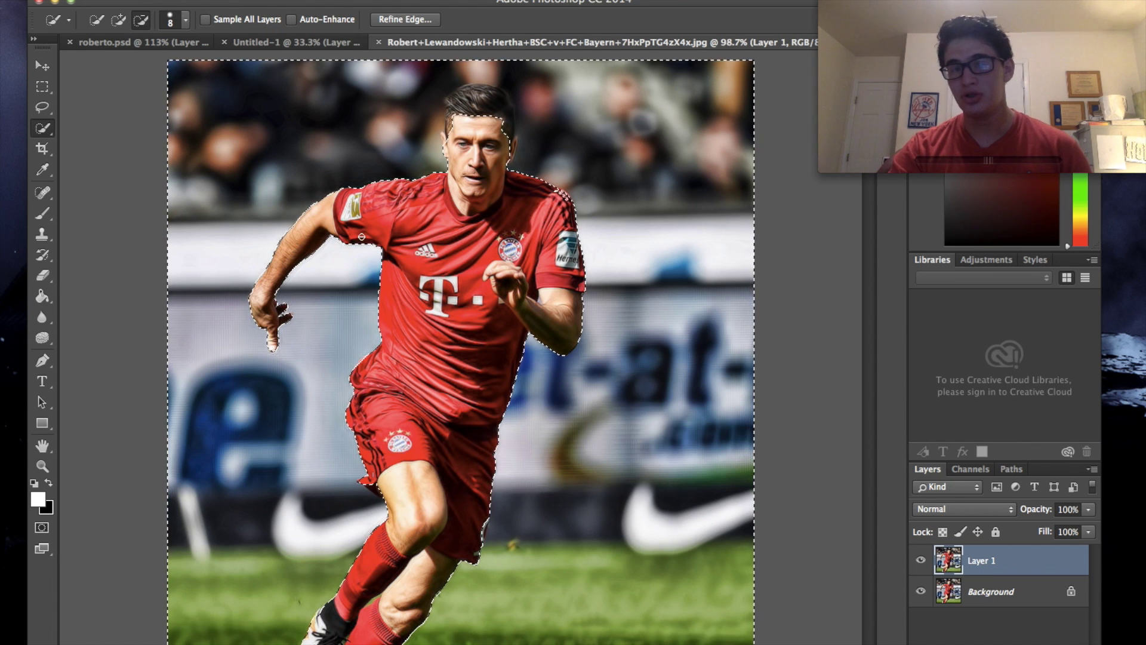
key(bracketright)
key(bracketright)
key(bracketright)
key(bracketright)
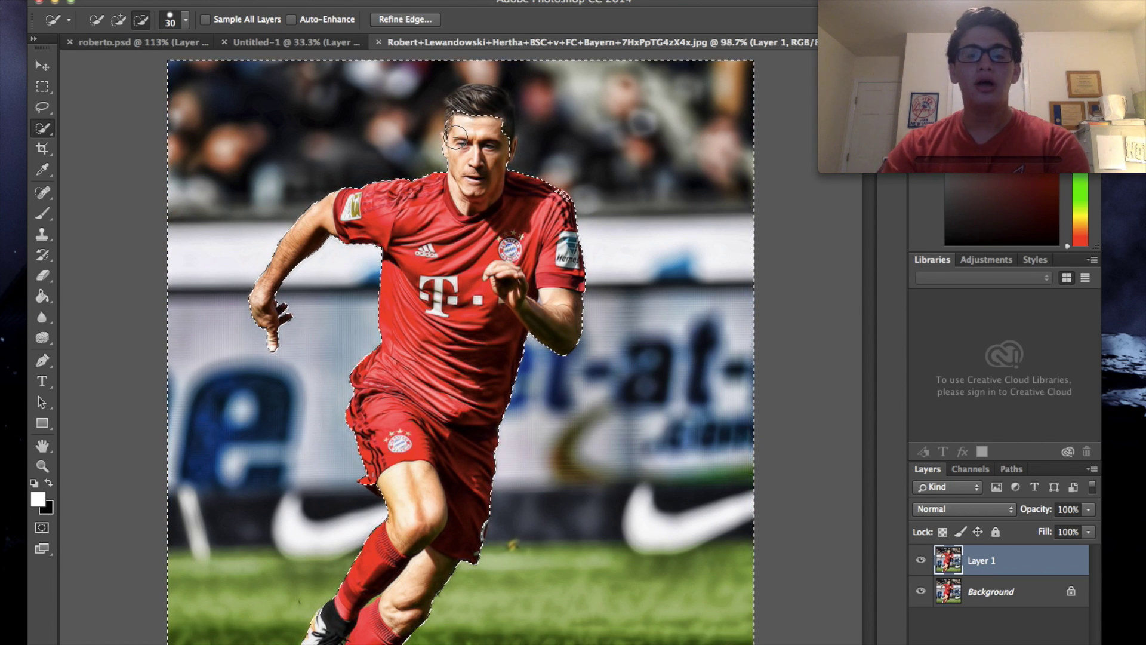
key(bracketright)
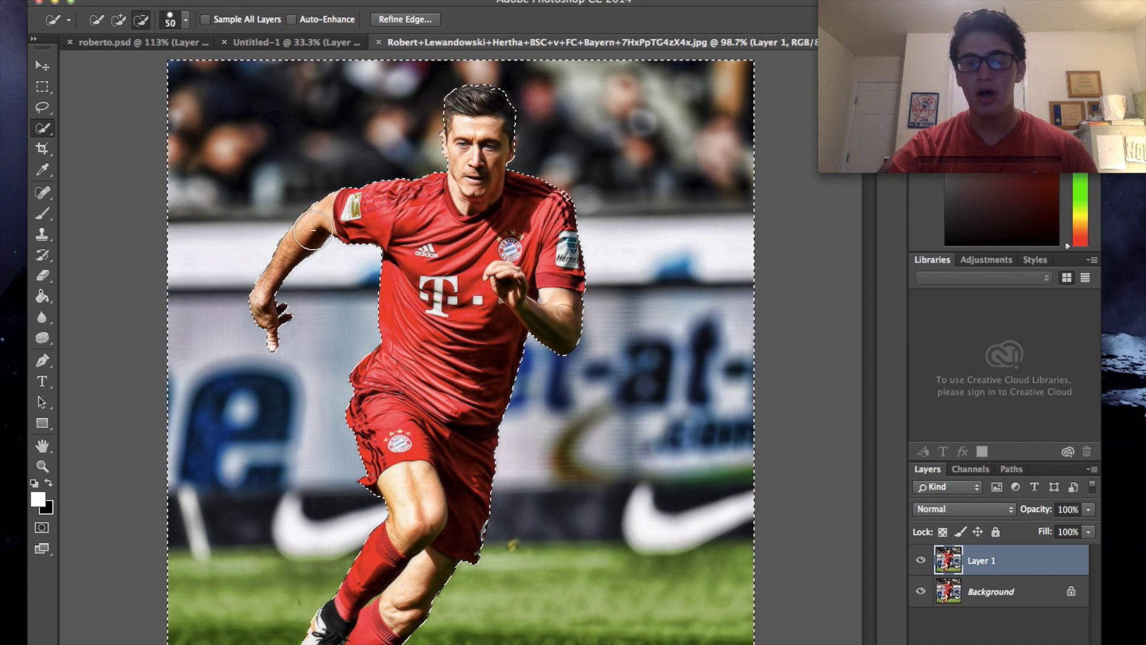
- Reduce the Quick Selection brush size to 8 px for working on the edge around the player's lowered hand
key(super+equal)
key(super+equal)
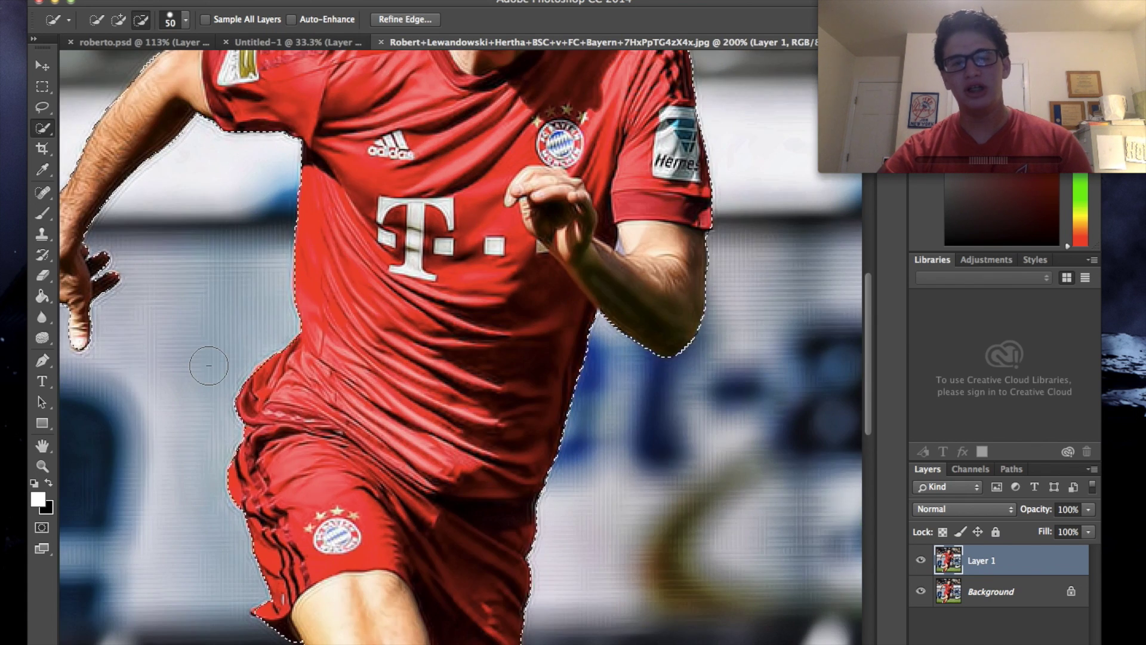
scroll(208, 366, left, 5)
key(bracketleft)
key(bracketleft)
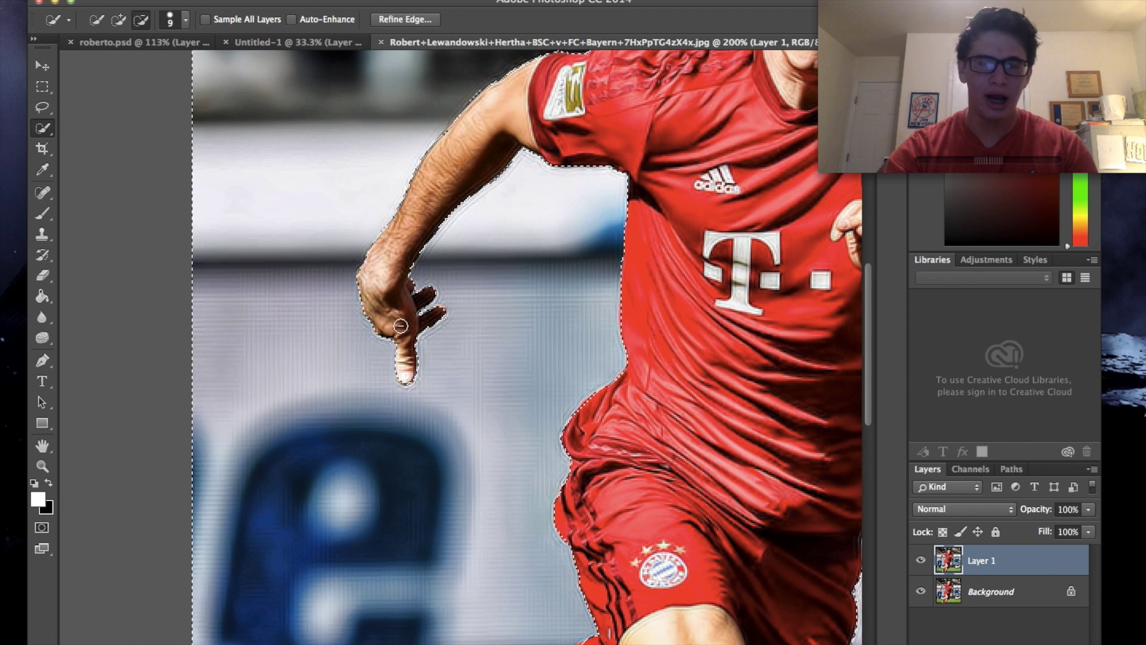
key(bracketleft)
key(bracketleft)
key(bracketleft)
key(bracketleft)
key(bracketleft)
- Examine the selection outline around the player's head, shoulders, arms, torso and legs
scroll(547, 261, up, 1)
scroll(547, 261, up, 5)
scroll(547, 261, right, 4)
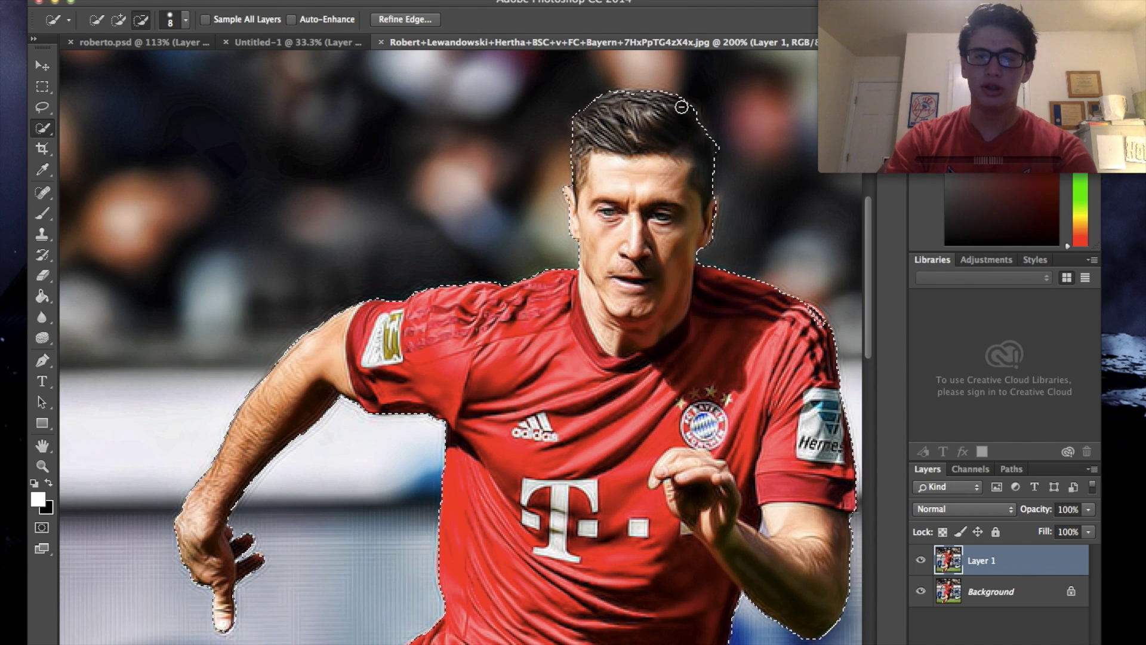
scroll(700, 149, down, 2)
scroll(699, 150, right, 1)
scroll(700, 150, down, 2)
scroll(700, 150, right, 1)
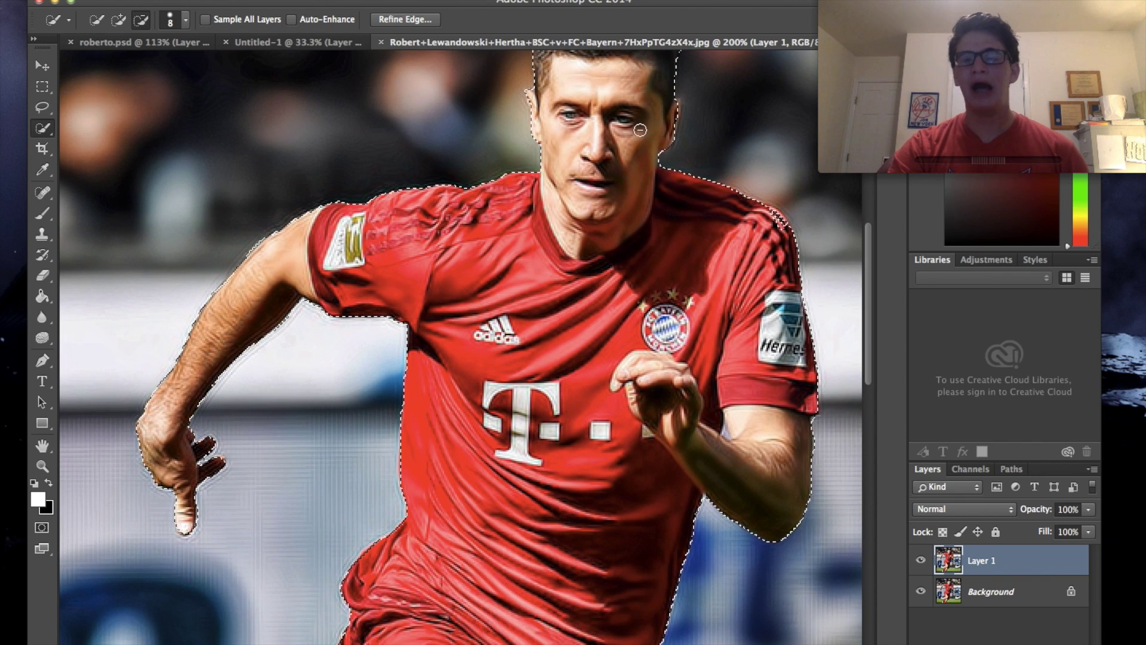
scroll(707, 194, down, 2)
scroll(707, 194, right, 1)
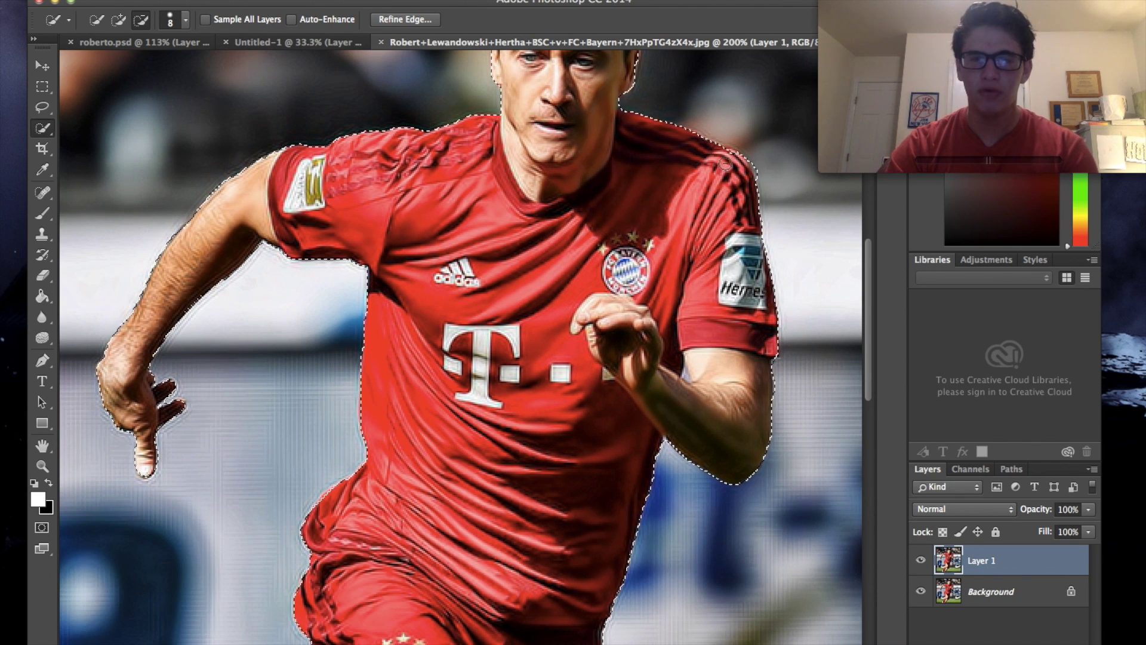
scroll(580, 178, down, 2)
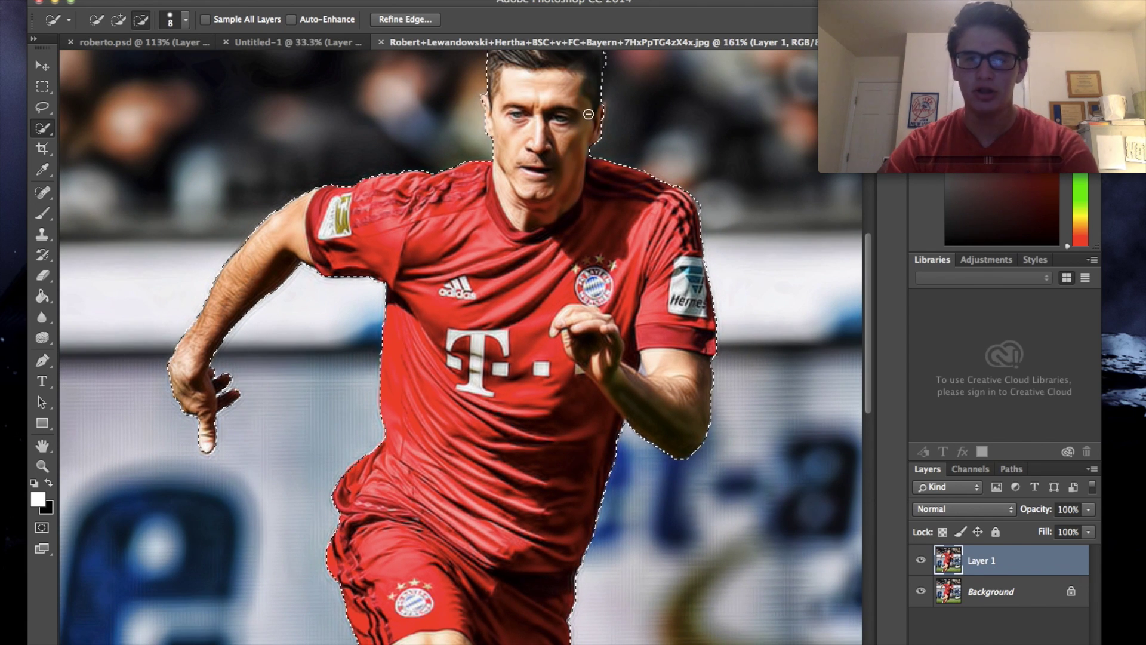
scroll(585, 107, down, 3)
scroll(588, 114, up, 3)
scroll(588, 114, up, 4)
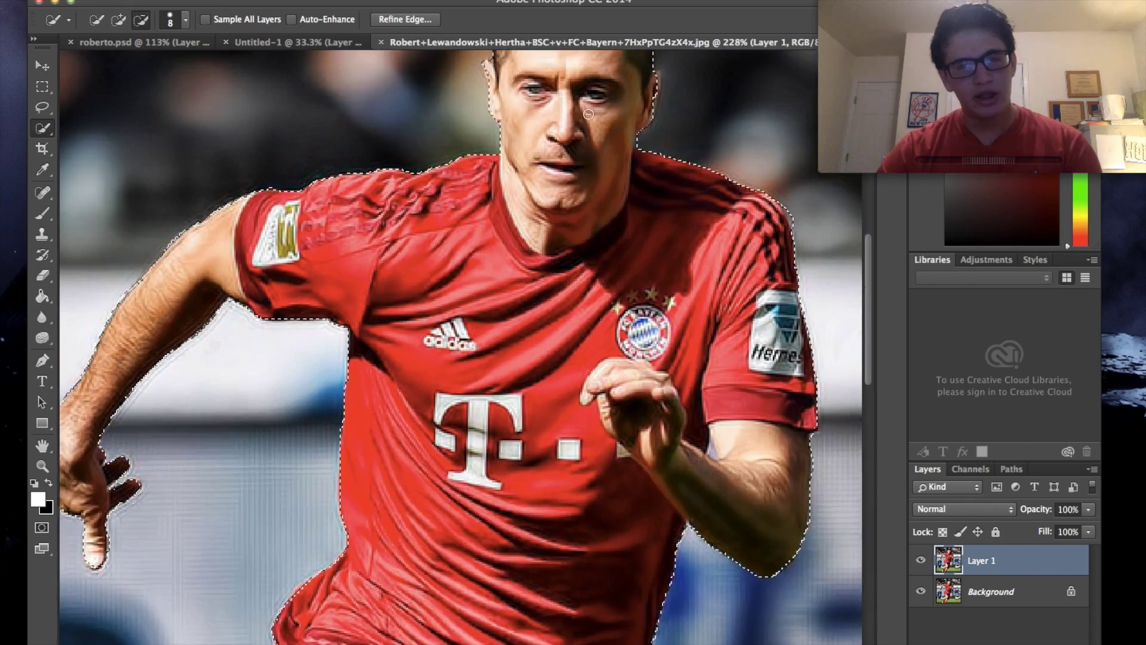
scroll(579, 202, down, 5)
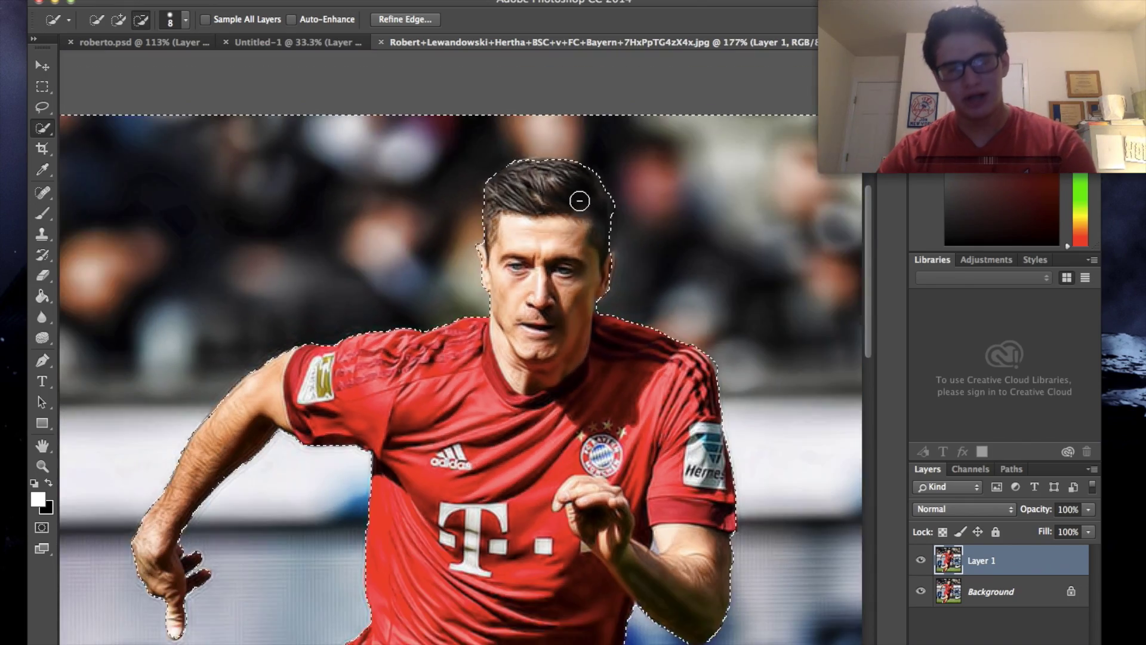
scroll(579, 201, up, 2)
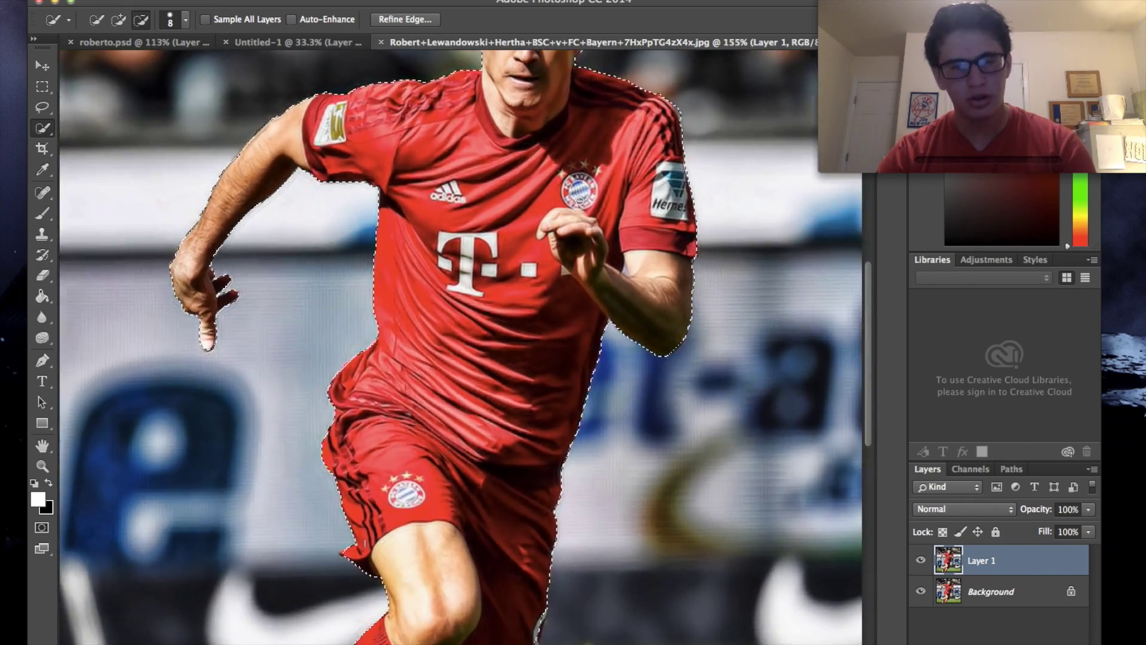
scroll(537, 215, down, 3)
scroll(508, 223, up, 1)
right_click(487, 230)
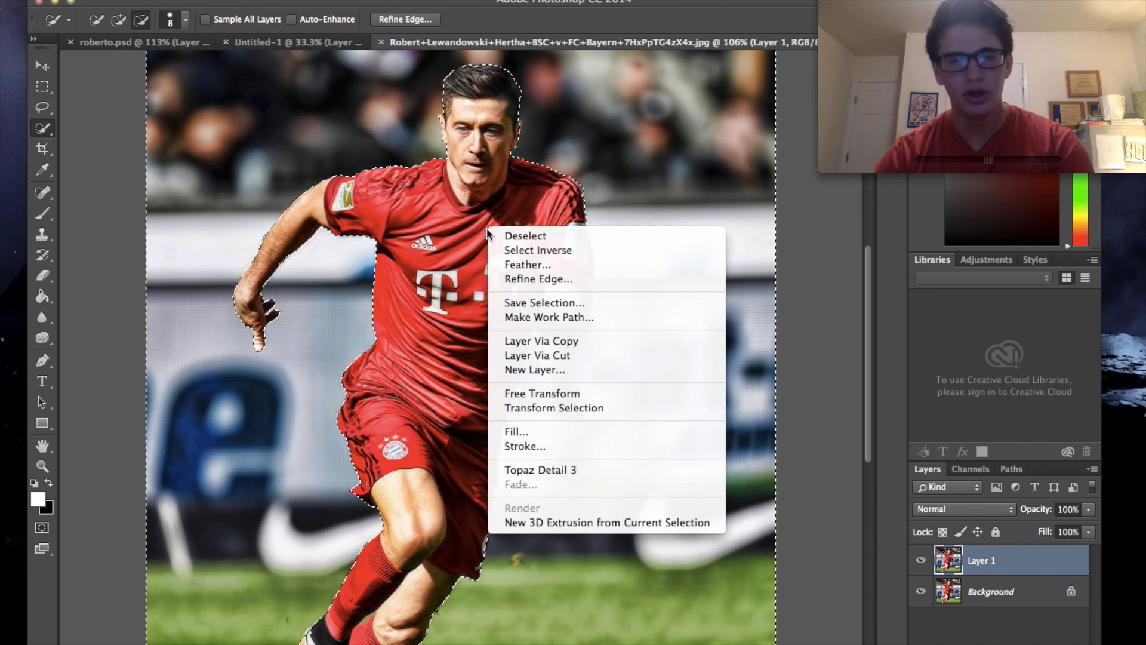
click(531, 278)
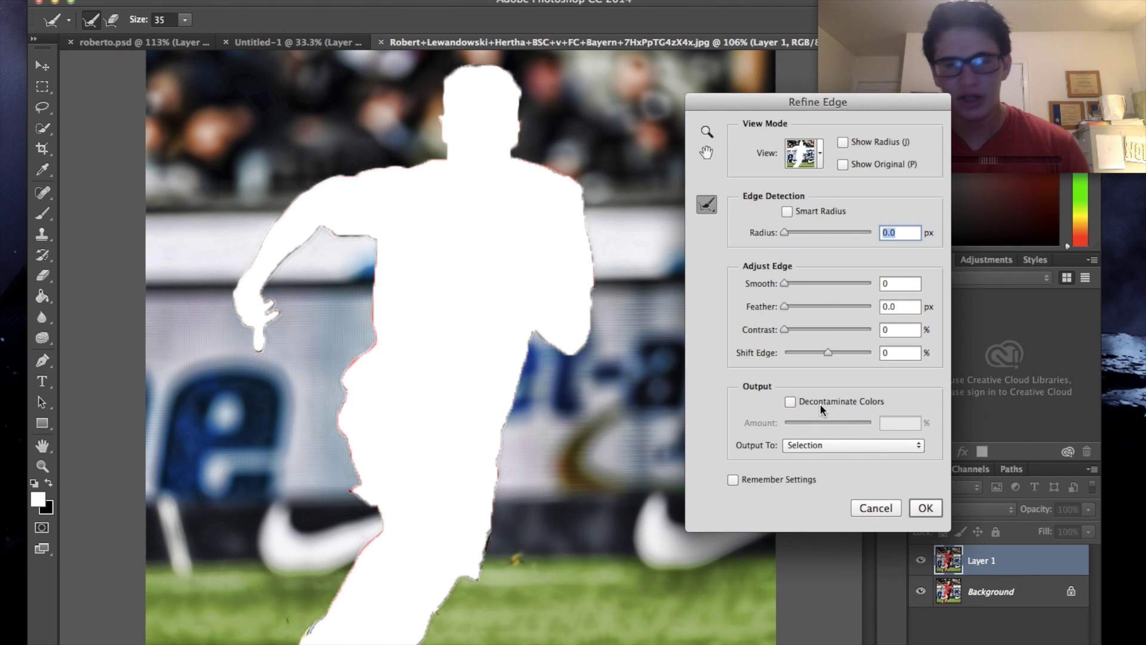
click(873, 507)
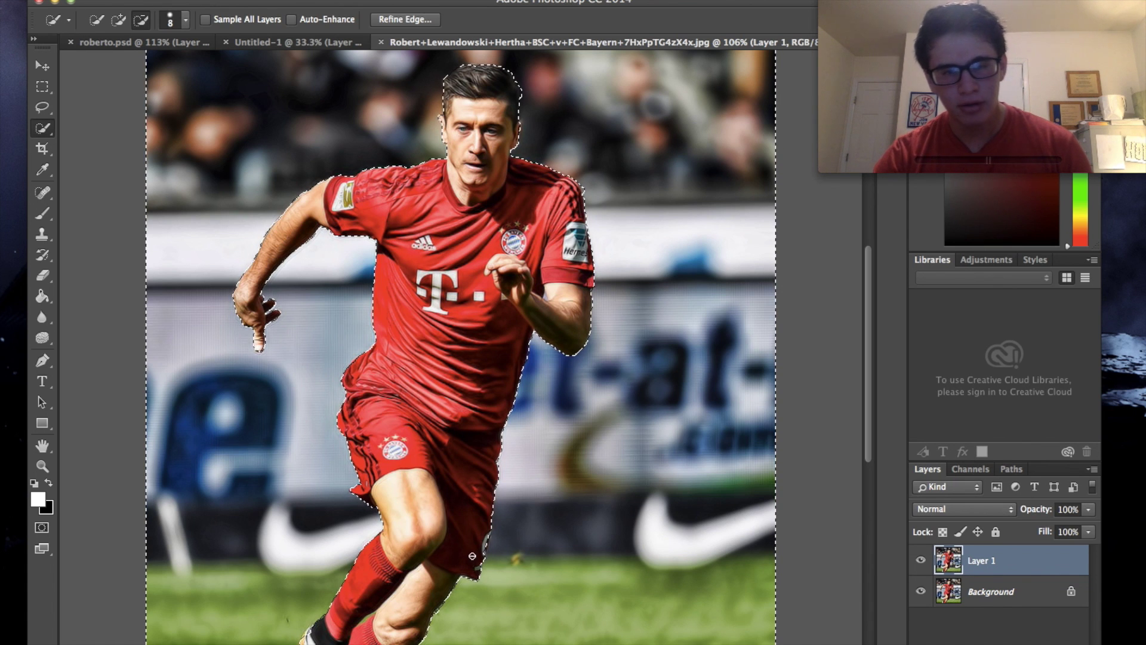
- Refine the selection edge with a radius of 0.8 px and a smoothing of 1
right_click(447, 363)
click(567, 418)
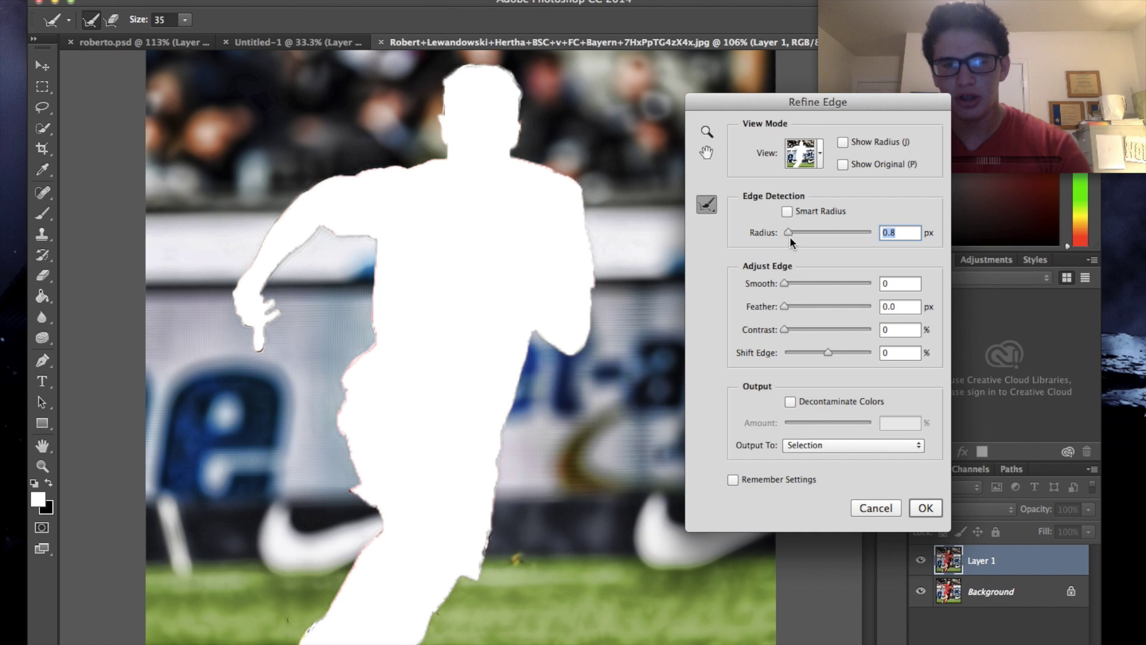
click(784, 278)
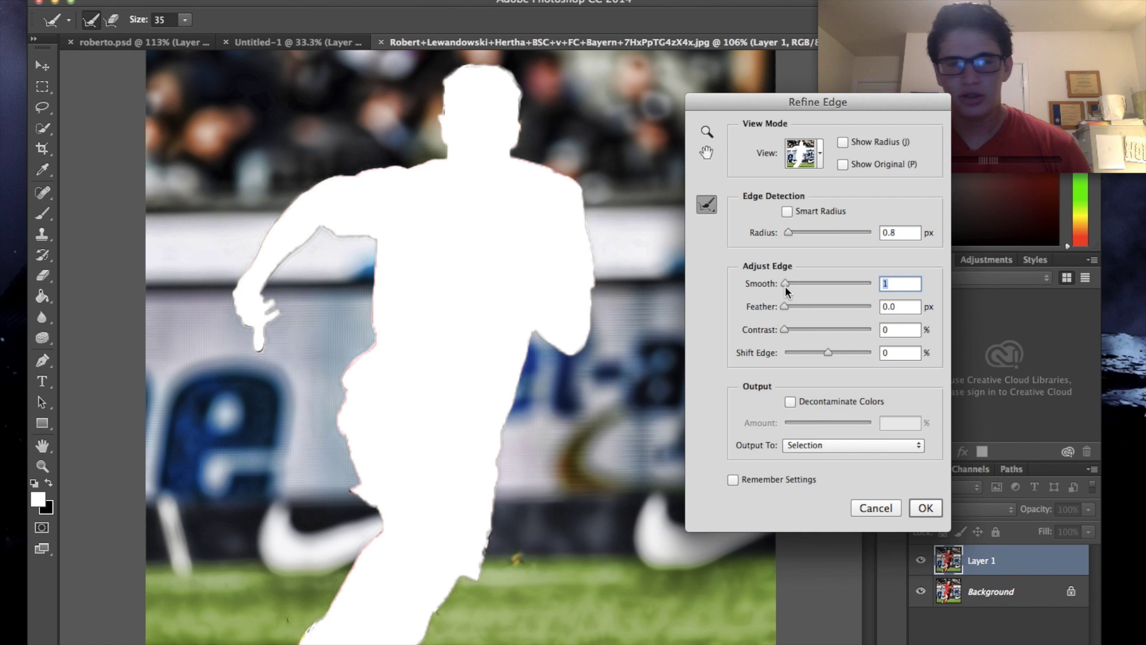
click(926, 507)
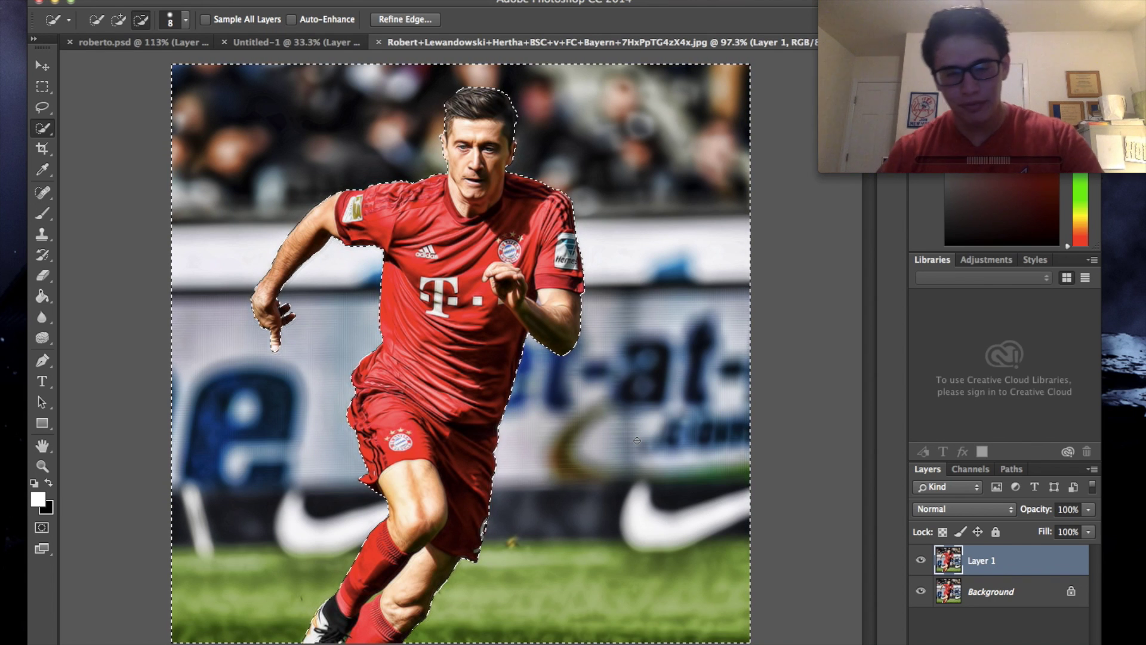
- Delete the background around the player from Layer 1 and clear the selection
key(super+shift+i)
key(Delete)
key(super+d)
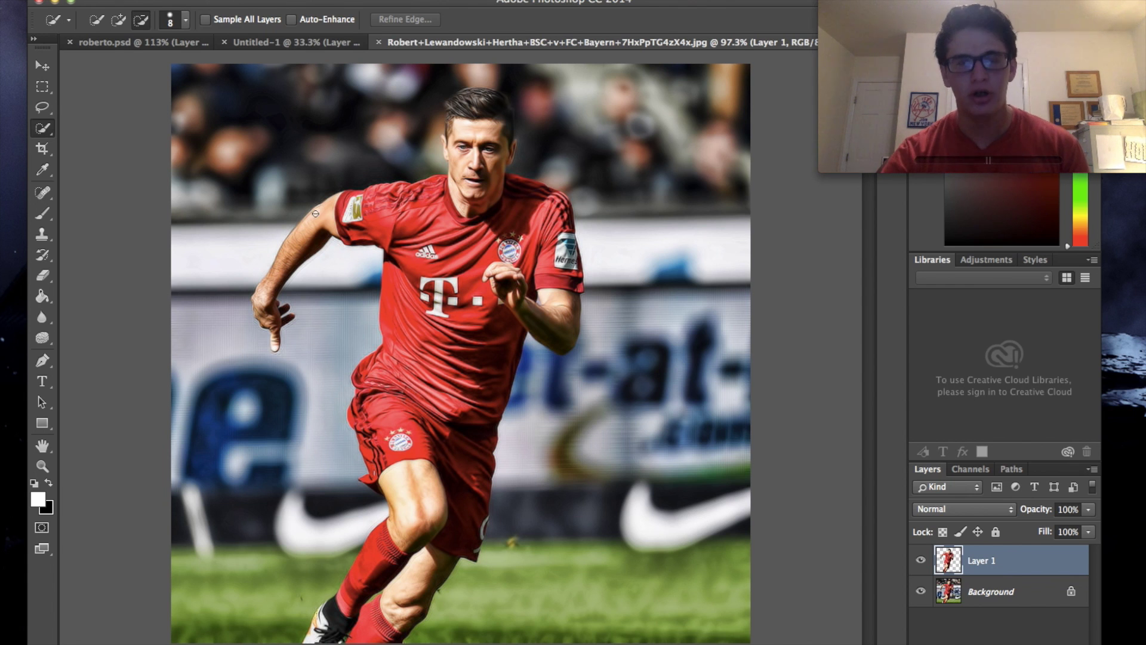
- Set up the Brush tool with the hard round tip, 100% hardness, a 20 px size and black as the foreground colour
scroll(316, 213, up, 3)
key(b)
scroll(227, 253, down, 4)
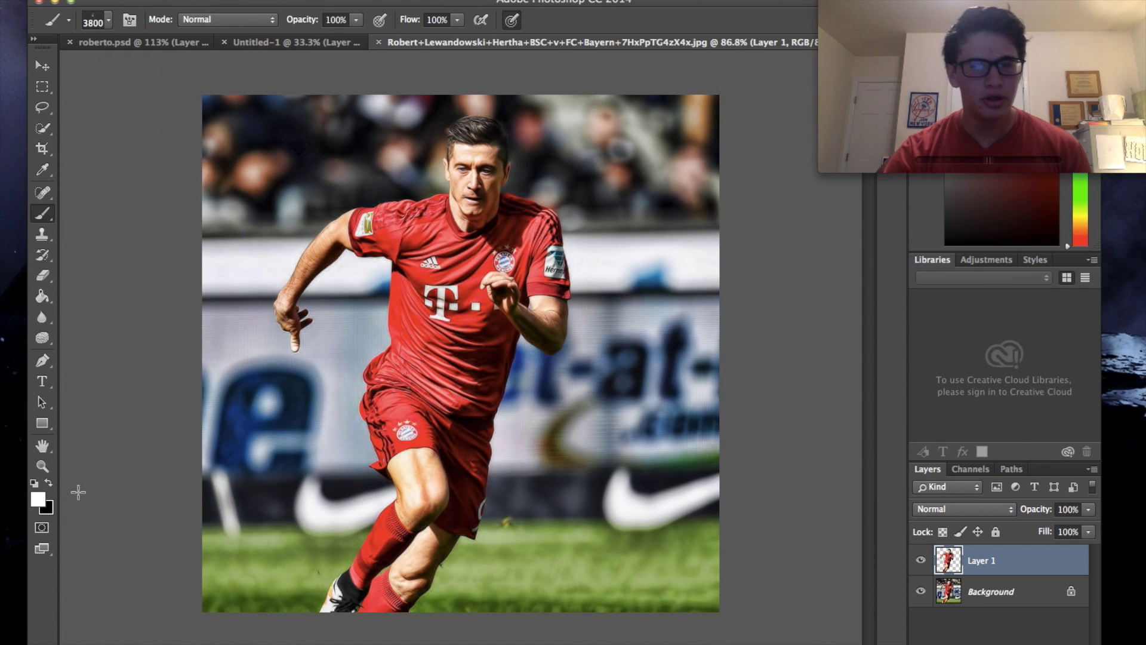
click(32, 483)
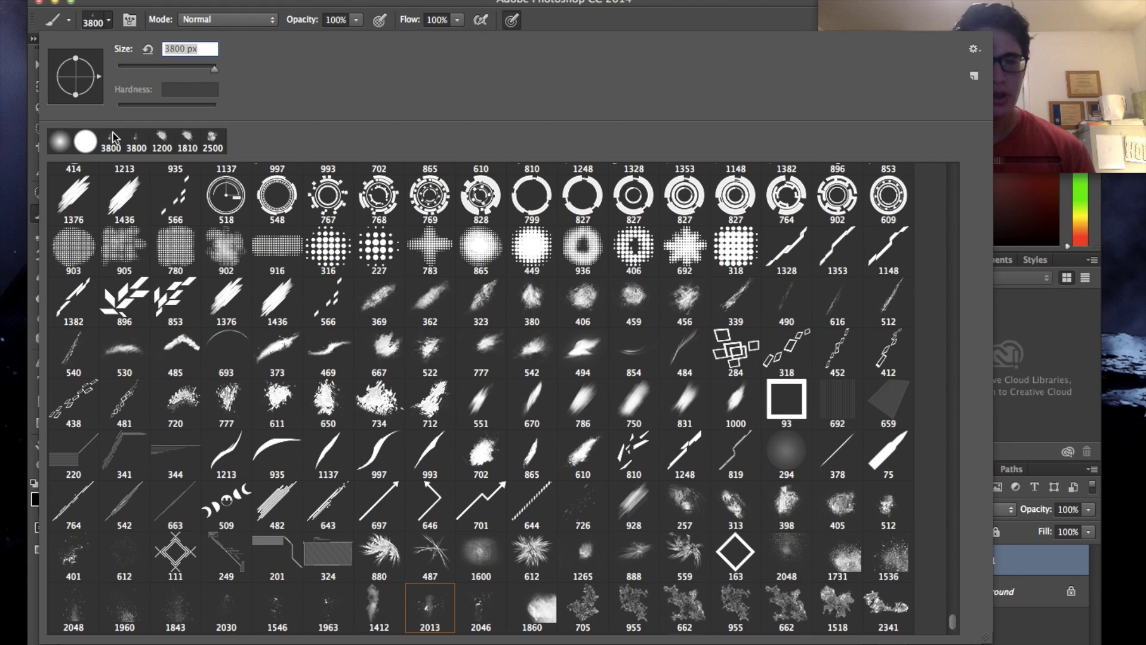
right_click(140, 140)
click(93, 152)
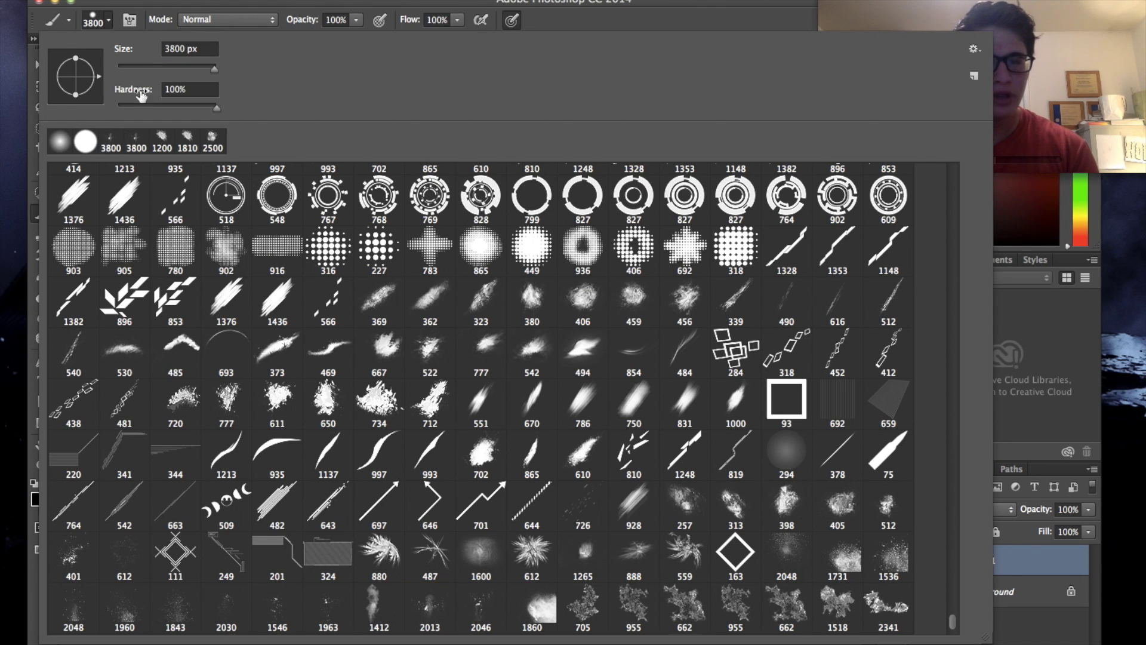
click(130, 68)
key(Return)
- Paint several freehand black test strokes across the player and the background
mouse_move(340, 132)
mouse_down()
mouse_move(471, 116)
mouse_move(484, 187)
mouse_move(430, 424)
mouse_move(430, 531)
mouse_move(331, 410)
mouse_move(330, 376)
mouse_move(290, 337)
mouse_move(230, 323)
mouse_move(337, 171)
mouse_up()
mouse_move(525, 182)
mouse_down()
mouse_move(466, 297)
mouse_move(434, 490)
mouse_move(601, 463)
mouse_move(548, 181)
mouse_move(508, 179)
mouse_up()
mouse_move(192, 123)
mouse_down()
mouse_move(356, 230)
mouse_move(343, 169)
mouse_up()
drag(316, 239, 270, 249)
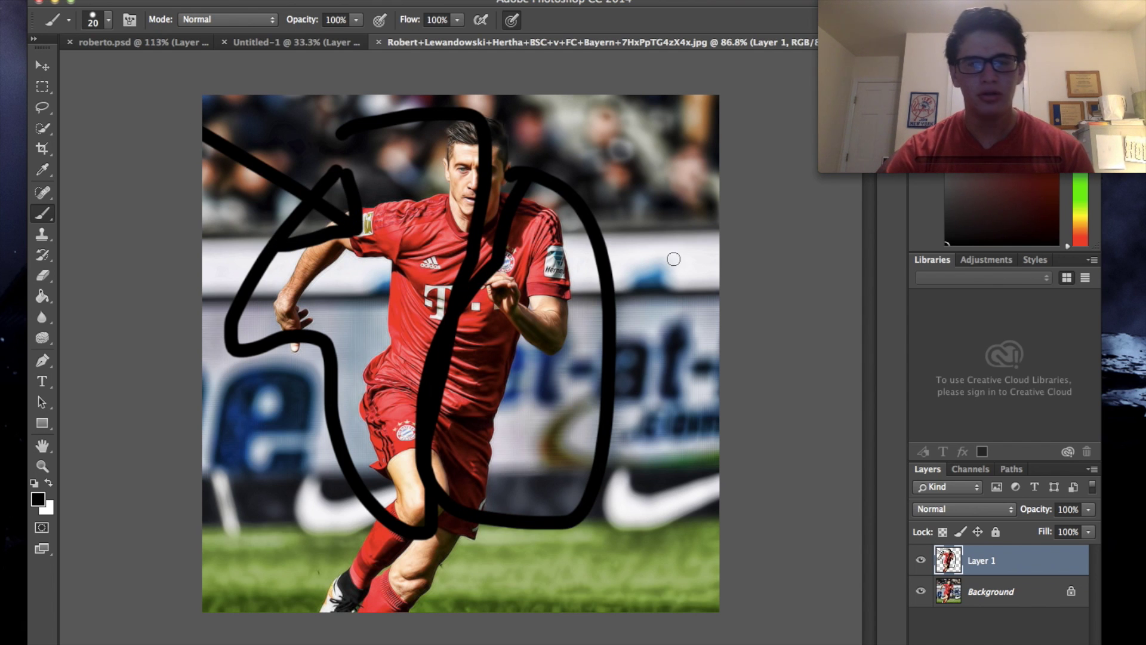
mouse_move(556, 113)
mouse_down()
mouse_move(526, 213)
mouse_move(559, 362)
mouse_move(395, 132)
mouse_up()
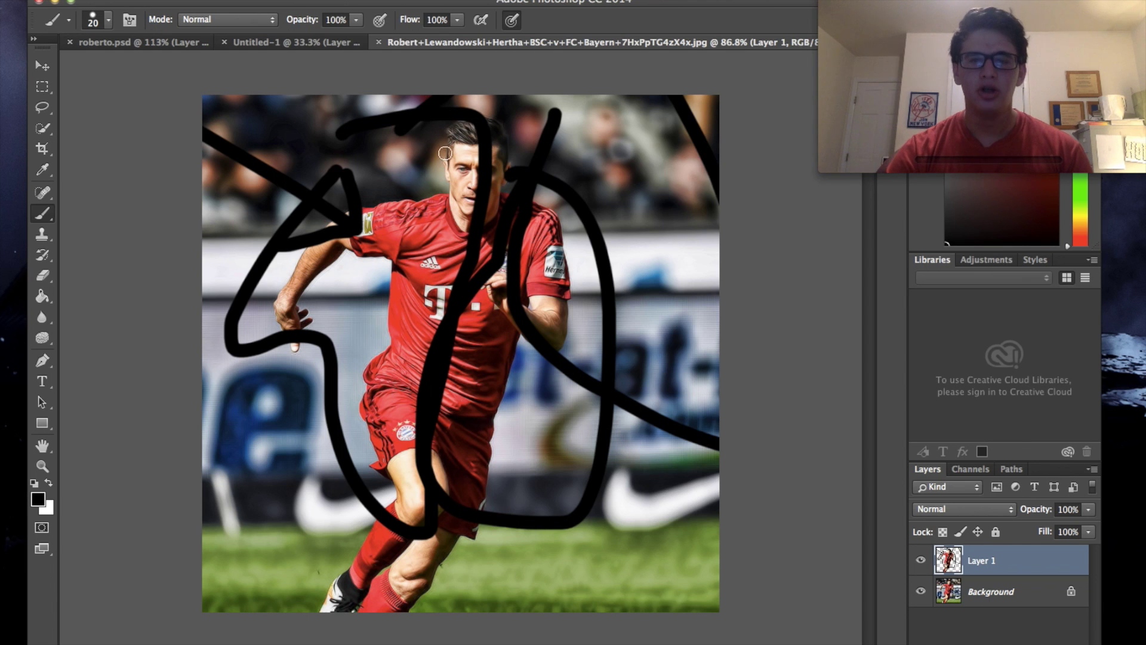
- Undo all the black test brush strokes on Layer 1
key(alt+super+z)
key(alt+super+z)
key(alt+super+z)
key(alt+super+z)
key(alt+super+z)
key(alt+super+z)
key(alt+super+z)
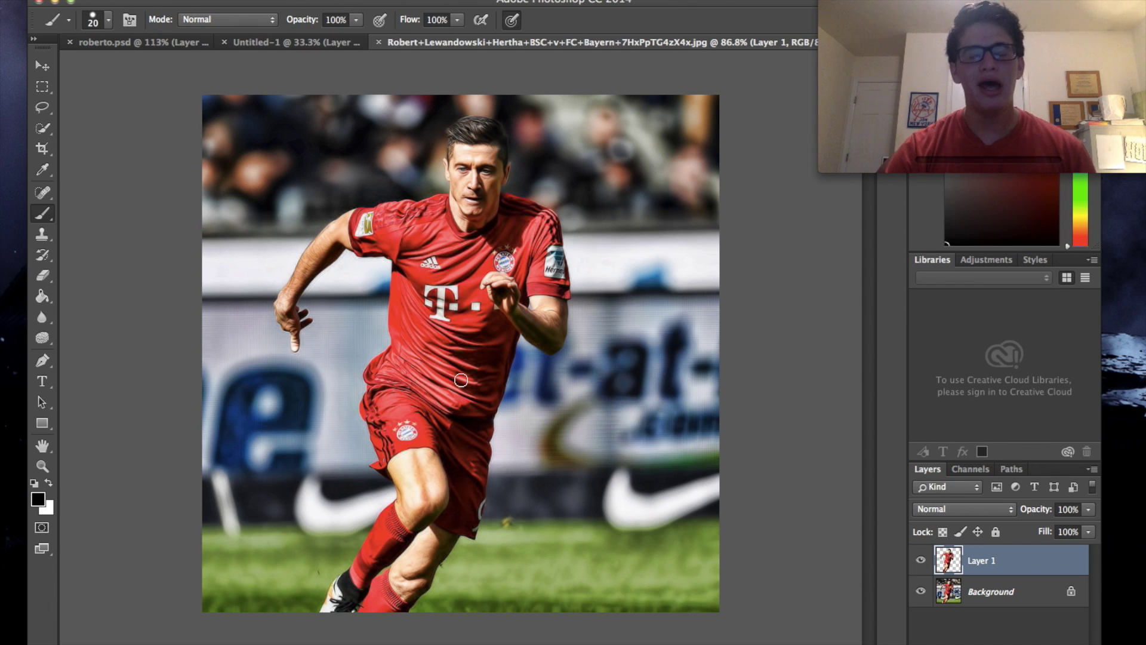
- Copy the cut-out player into the Untitled-1 document, scale it to about 309% and place it near the middle of the smoky background
click(41, 65)
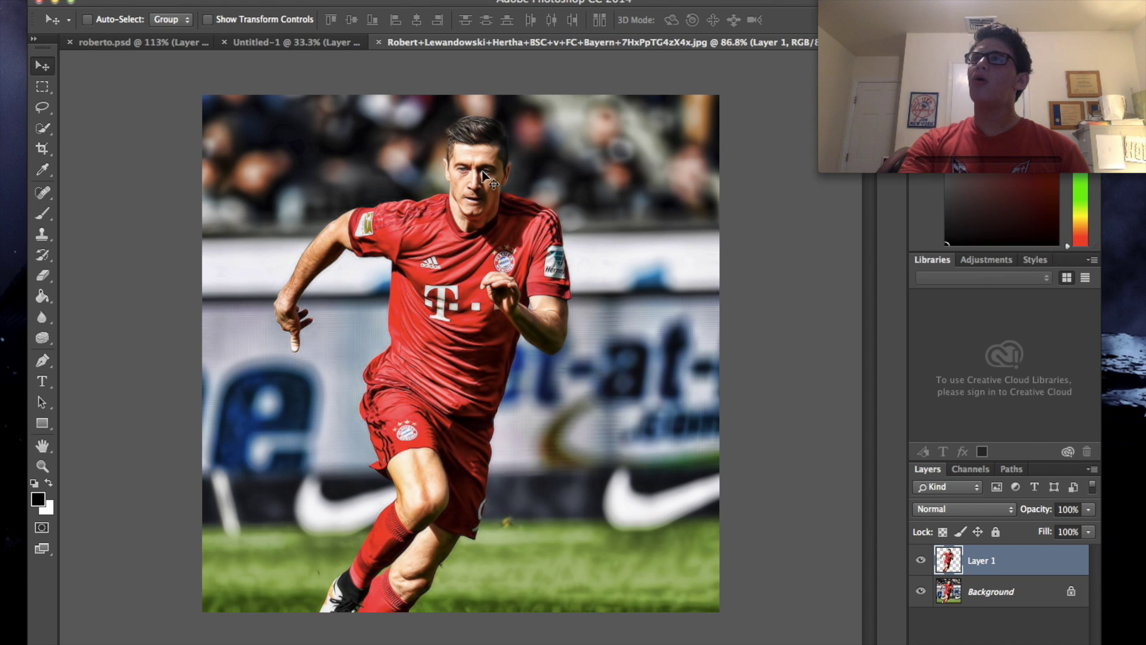
drag(369, 136, 424, 454)
key(ctrl+t)
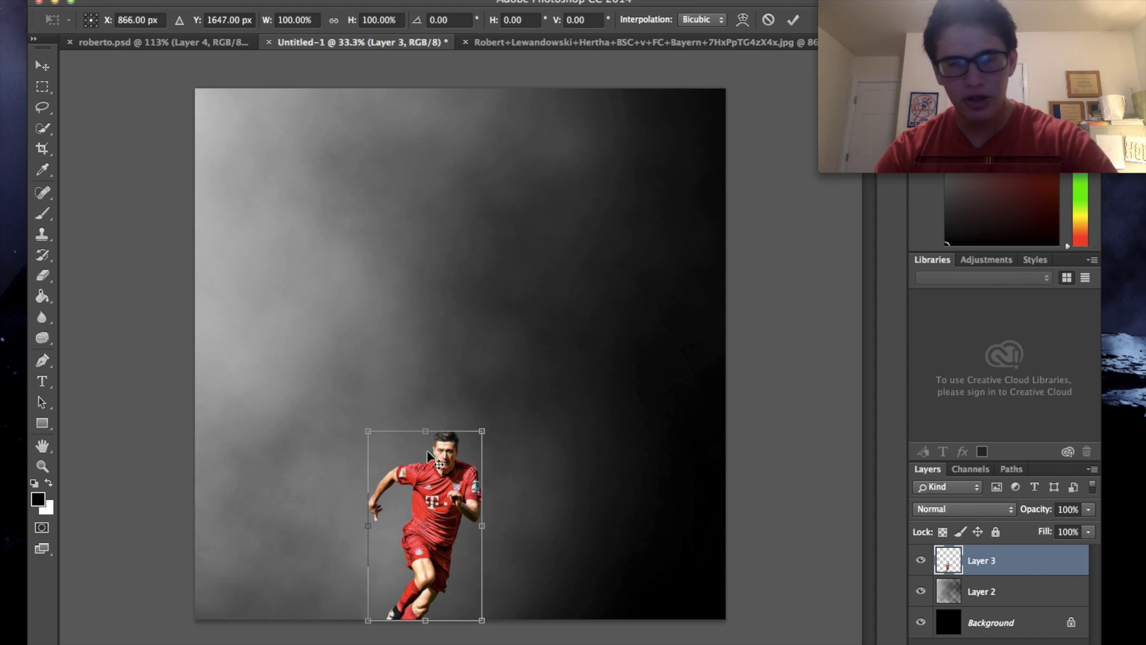
drag(486, 426, 586, 257)
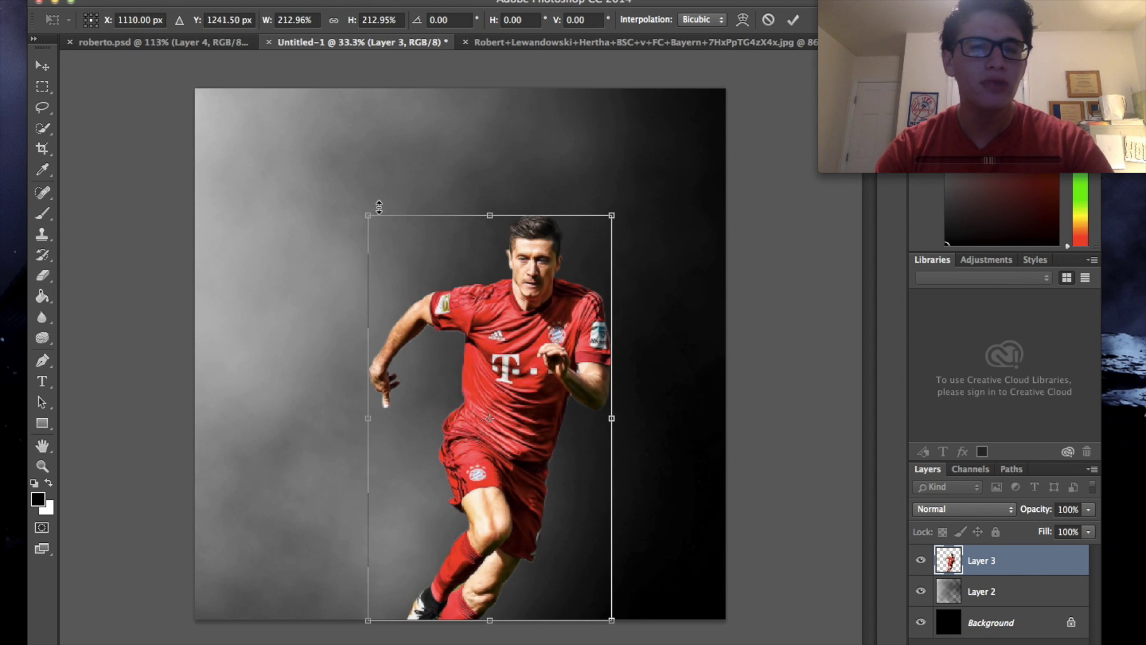
drag(368, 215, 314, 125)
drag(448, 234, 418, 274)
drag(578, 166, 635, 84)
drag(571, 191, 553, 237)
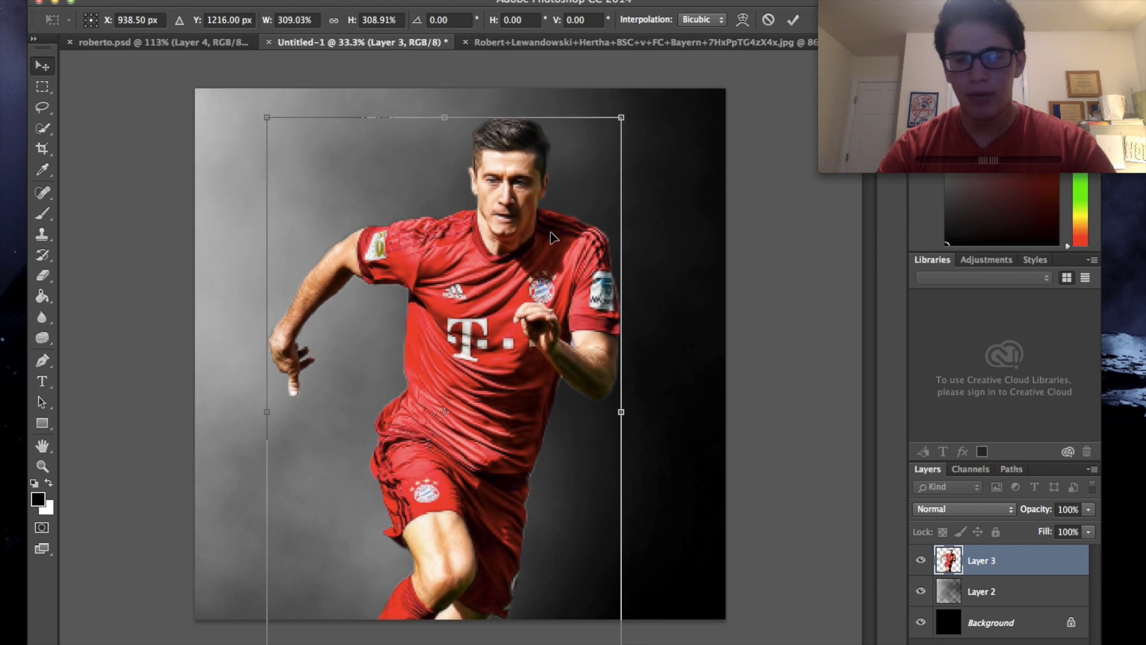
key(Return)
scroll(551, 231, up, 2)
scroll(551, 231, down, 3)
scroll(550, 231, up, 1)
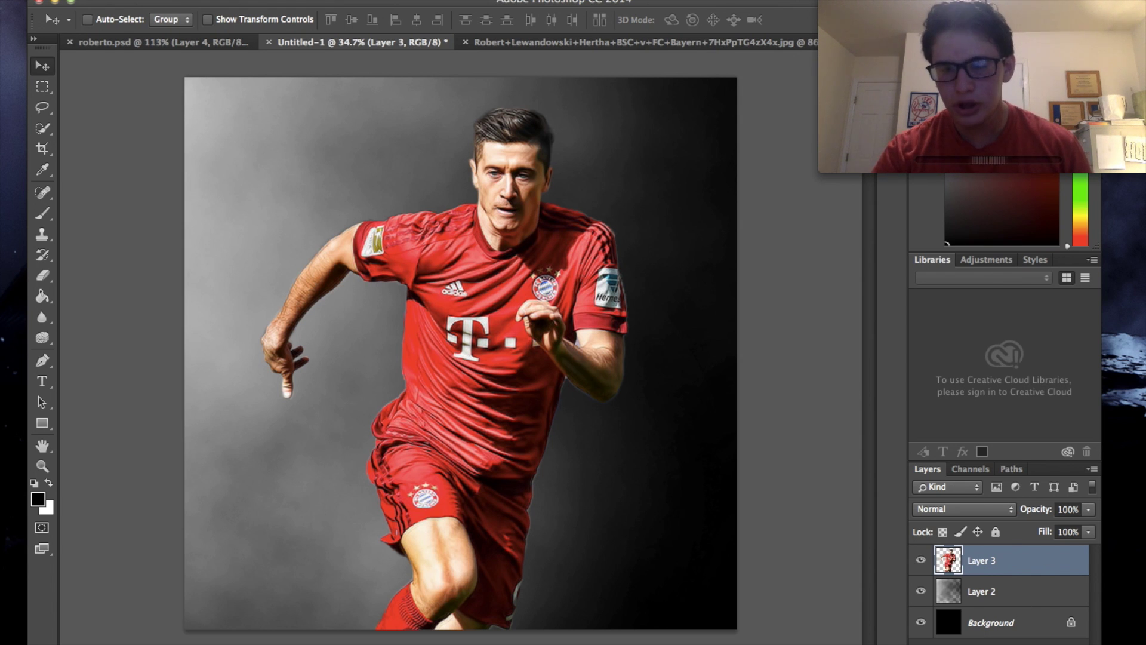
- Add an Exposure adjustment layer above the player with the exposure set to about -9.24
click(1009, 642)
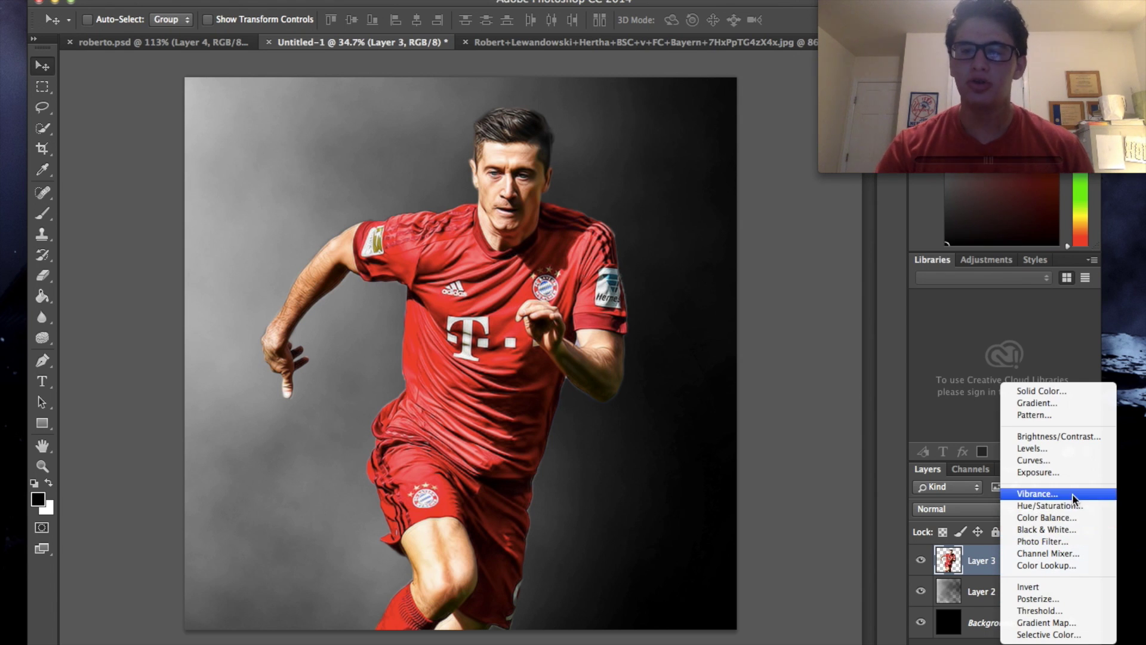
click(1070, 473)
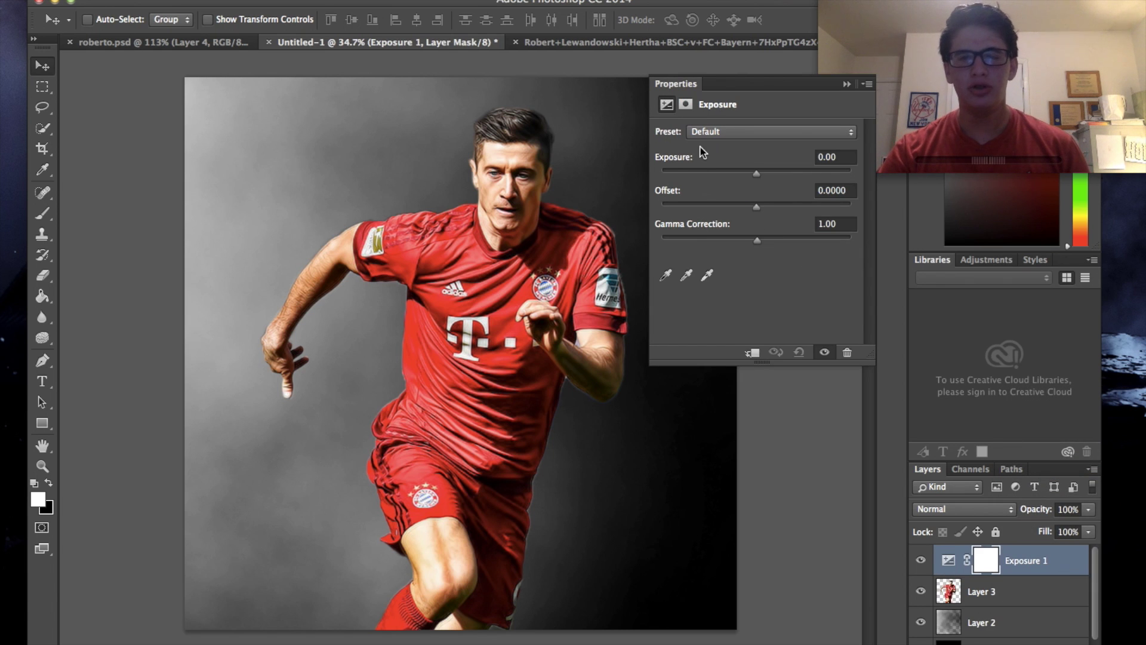
drag(757, 172, 686, 177)
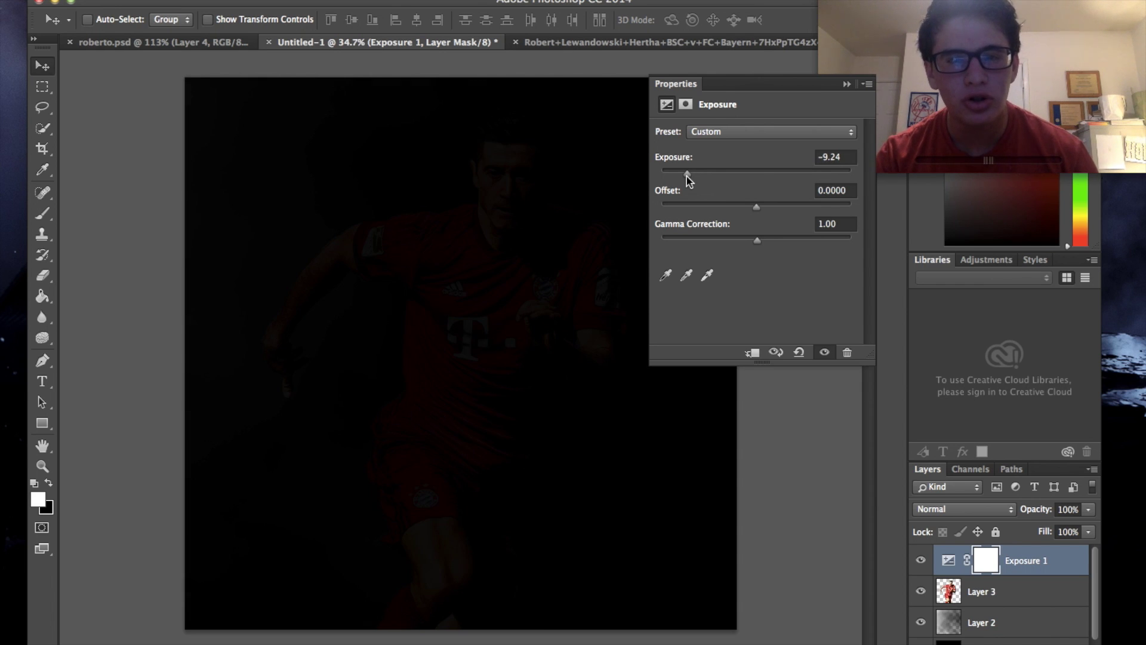
click(846, 85)
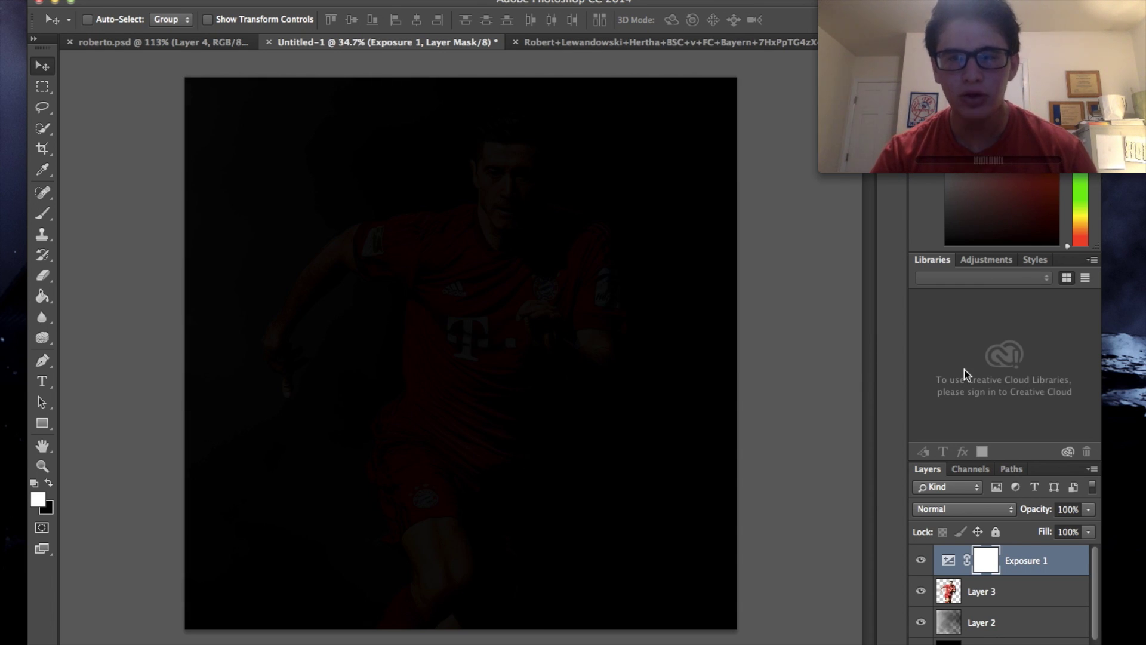
- Fill the Exposure adjustment's layer mask with black using the Paint Bucket tool
click(49, 483)
click(46, 299)
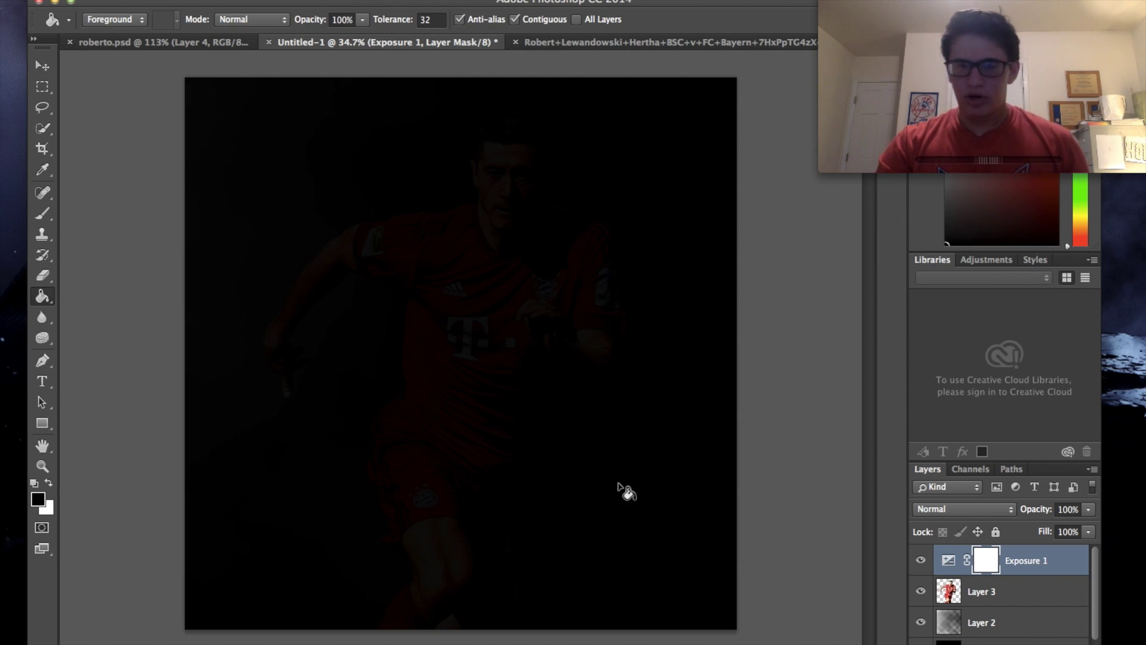
click(624, 486)
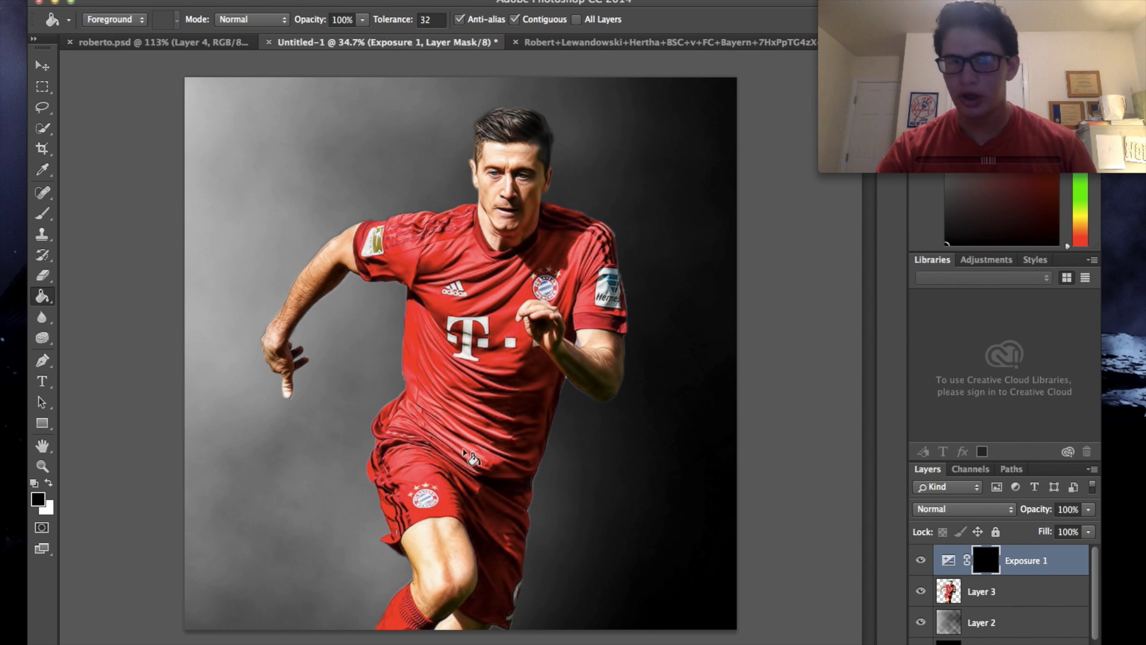
- Paint white on the Exposure mask over the shadowed leg of the player's shorts with a Brush of about 200 px
click(50, 222)
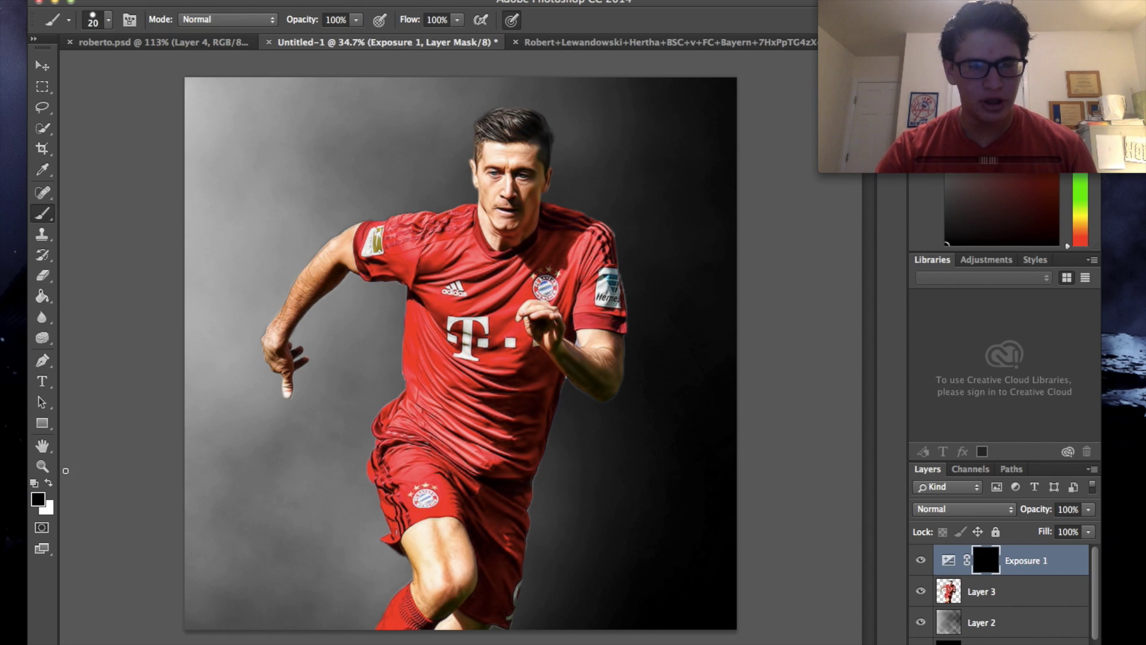
click(50, 481)
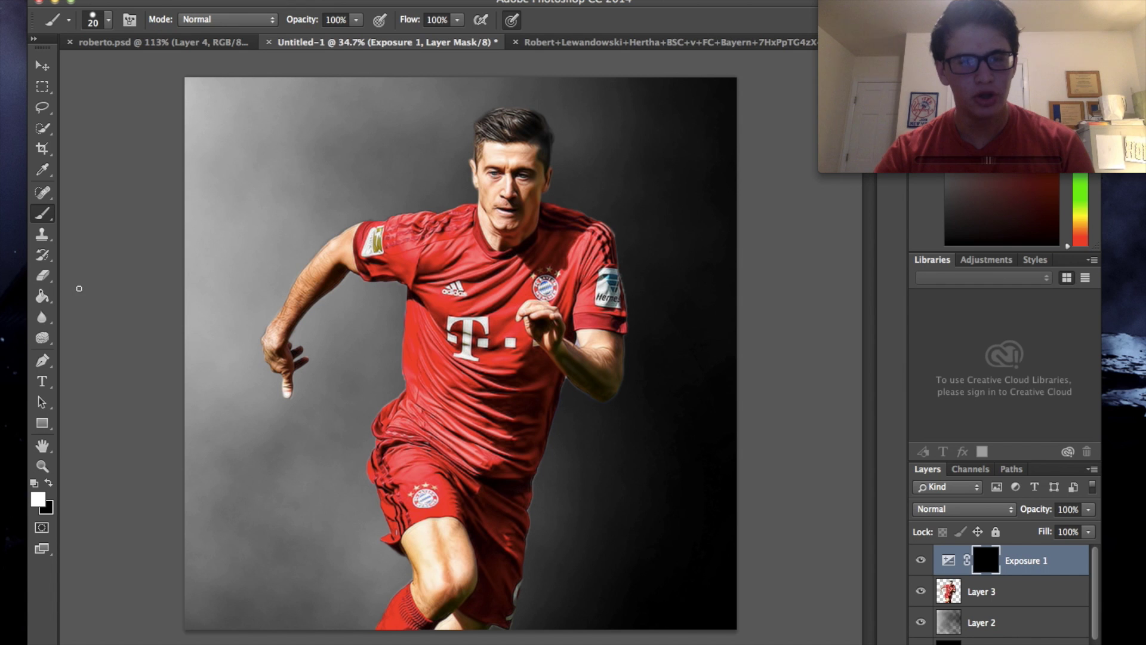
click(110, 21)
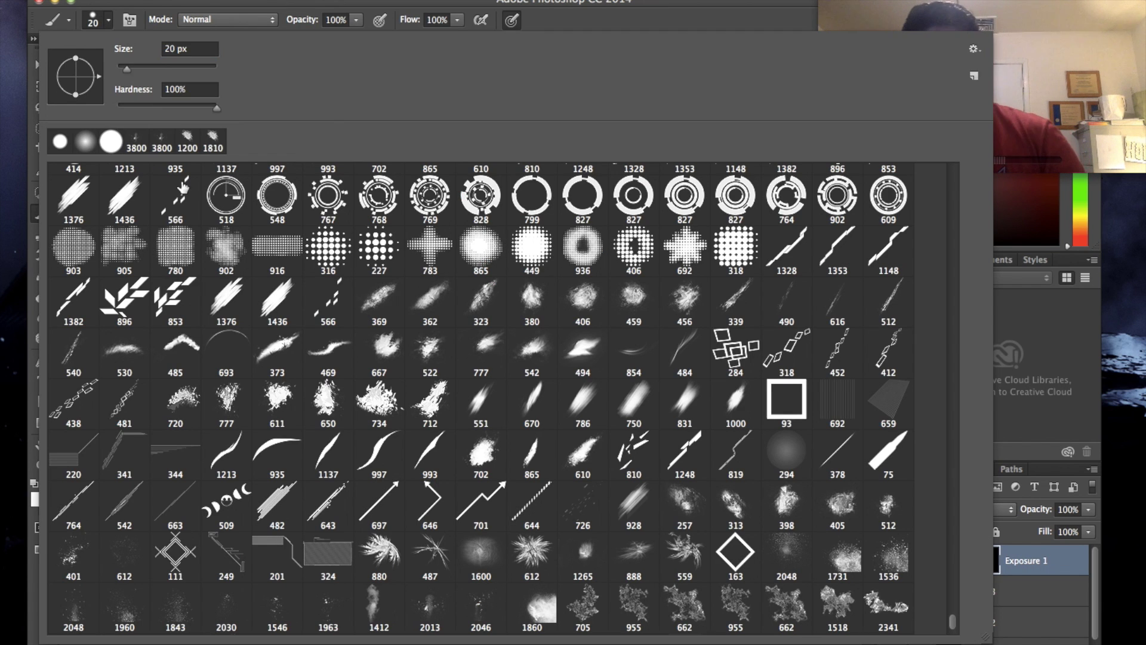
key(Escape)
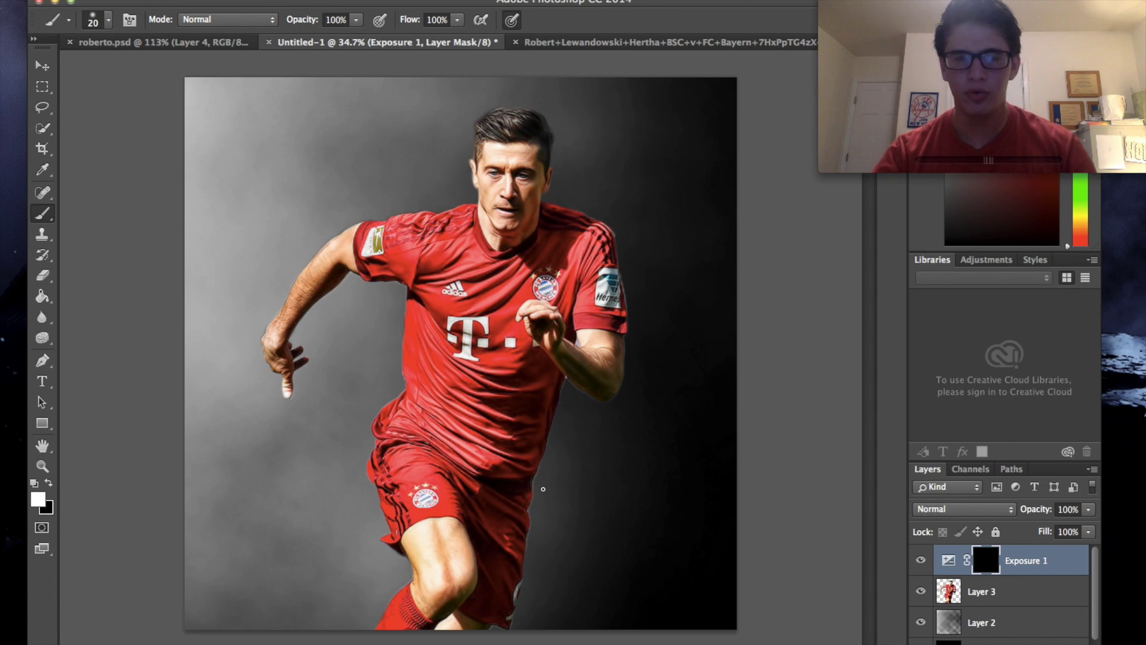
key(bracketright)
key(bracketright)
key(bracketright)
key(bracketright)
key(bracketright)
key(bracketright)
key(bracketright)
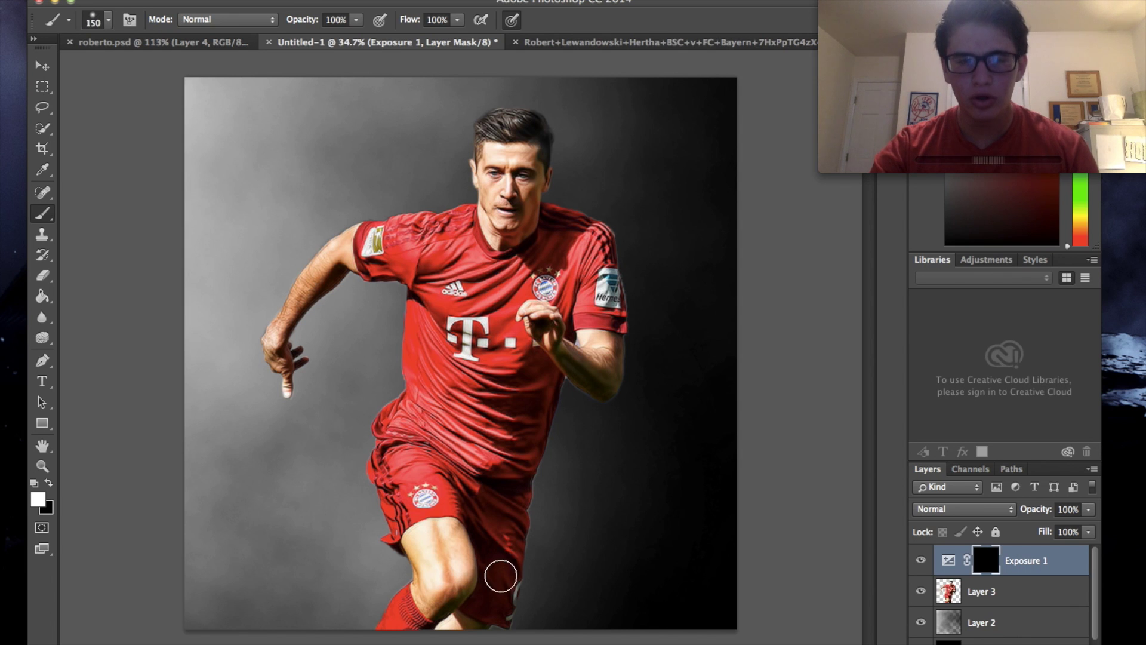
click(500, 575)
key(bracketleft)
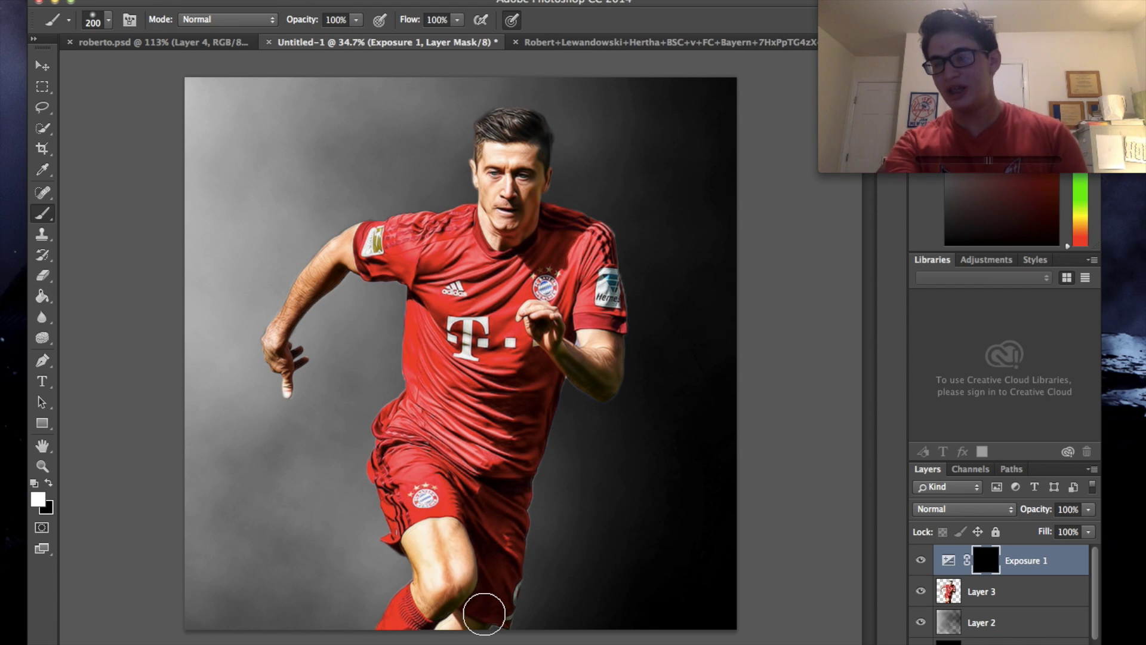
mouse_move(483, 614)
mouse_down()
mouse_move(497, 609)
mouse_move(507, 547)
mouse_move(493, 547)
mouse_up()
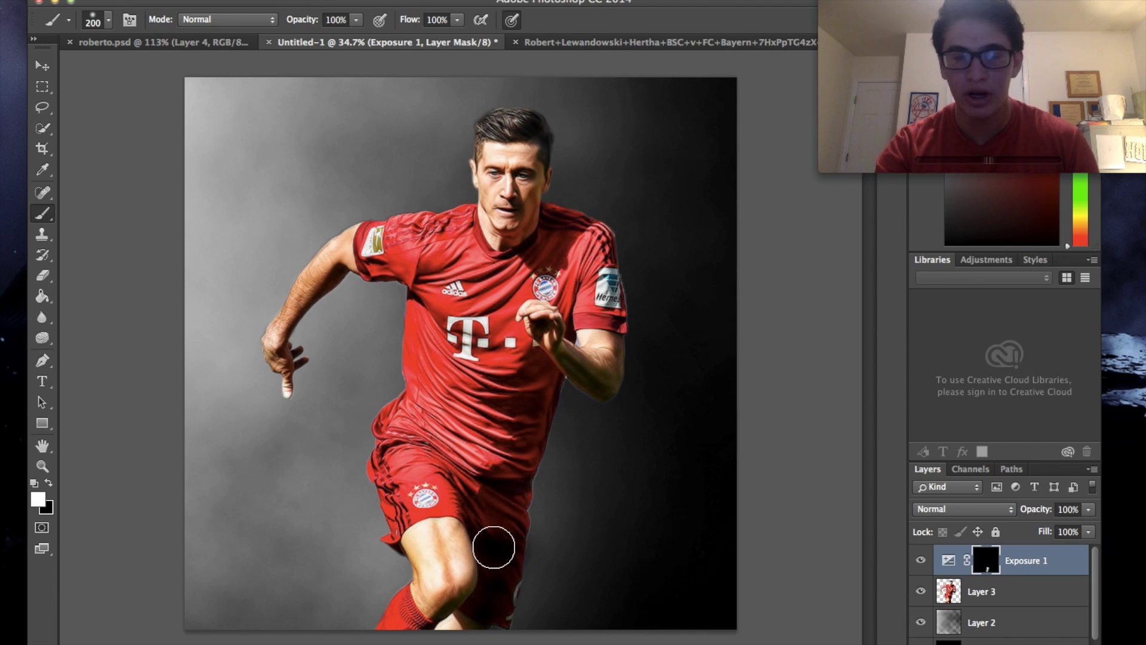
- Lower the Brush opacity to 59% and paint shading up the side of the shorts and shirt on the Exposure mask
click(356, 20)
drag(360, 36, 326, 37)
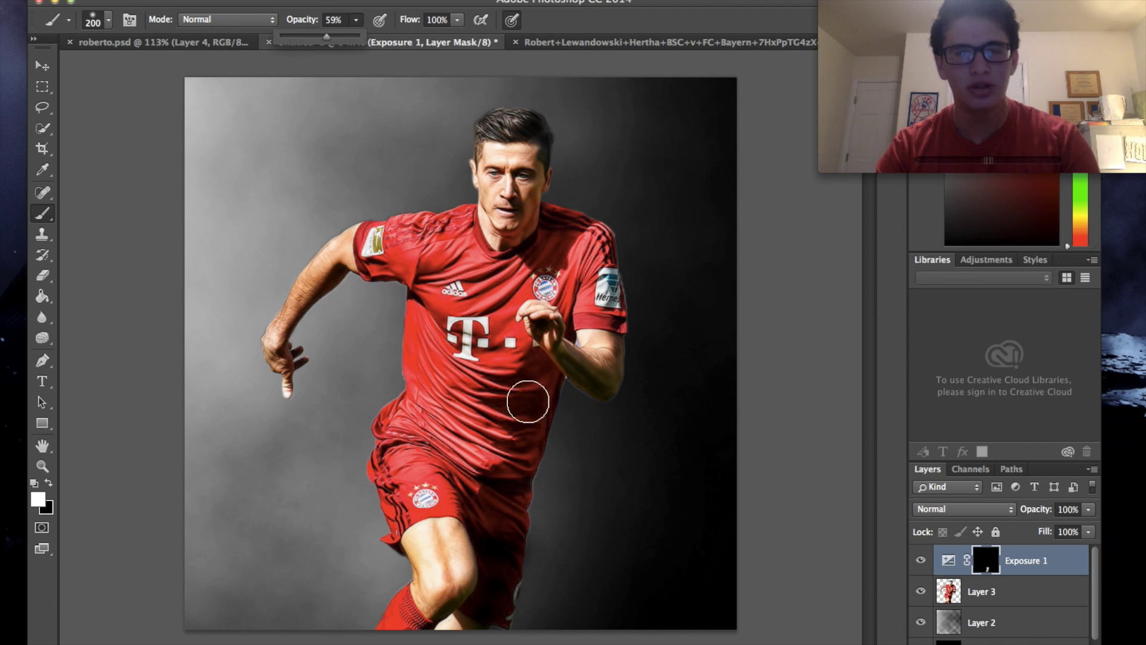
click(507, 522)
mouse_move(525, 503)
mouse_down()
mouse_move(514, 514)
mouse_move(527, 414)
mouse_move(494, 391)
mouse_move(527, 386)
mouse_move(535, 371)
mouse_move(564, 383)
mouse_move(545, 389)
mouse_up()
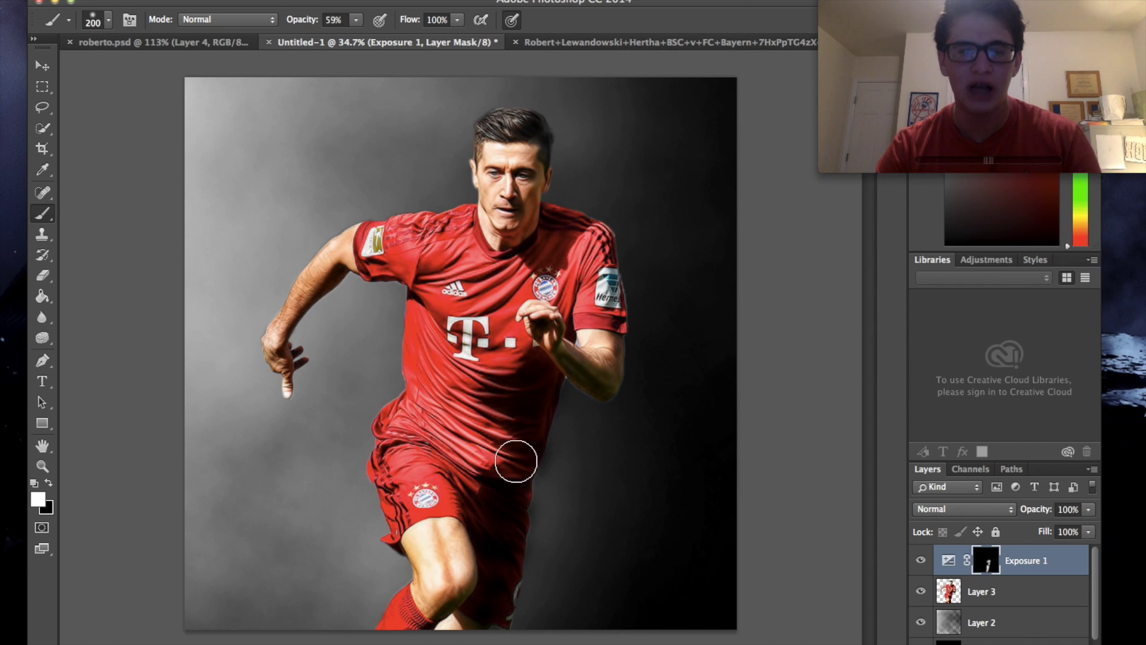
- Paint shading over the raised arm, sleeve badge, shoulder and collar using smaller brush sizes of about 45 to 80 px
key(bracketleft)
key(bracketleft)
key(bracketleft)
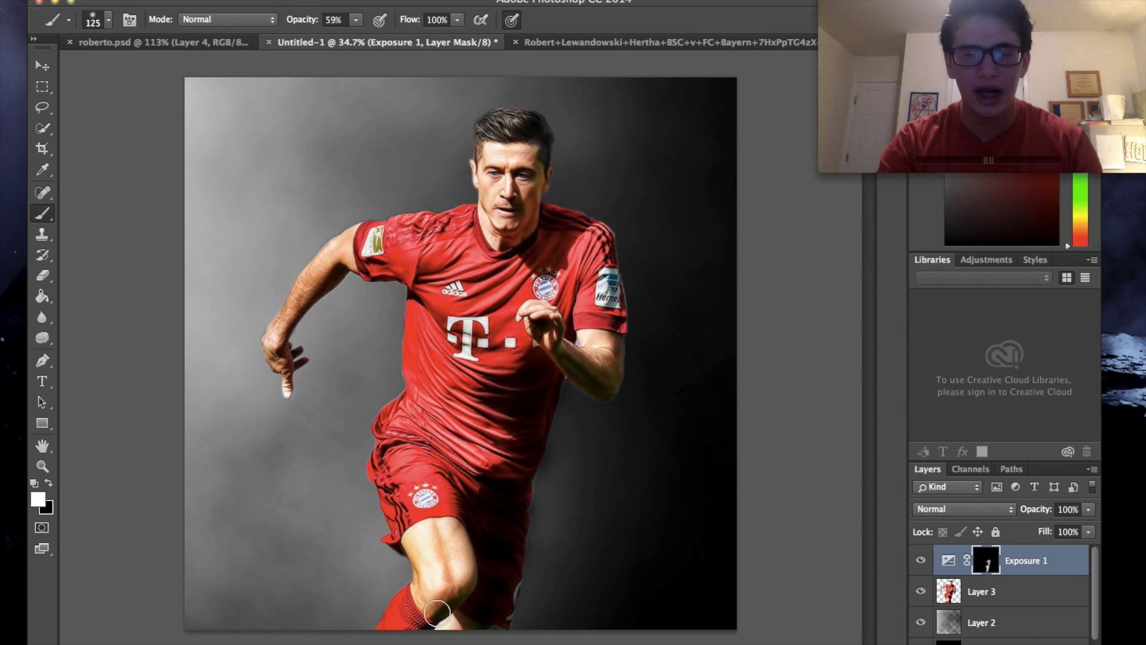
key(bracketleft)
key(bracketleft)
key(bracketleft)
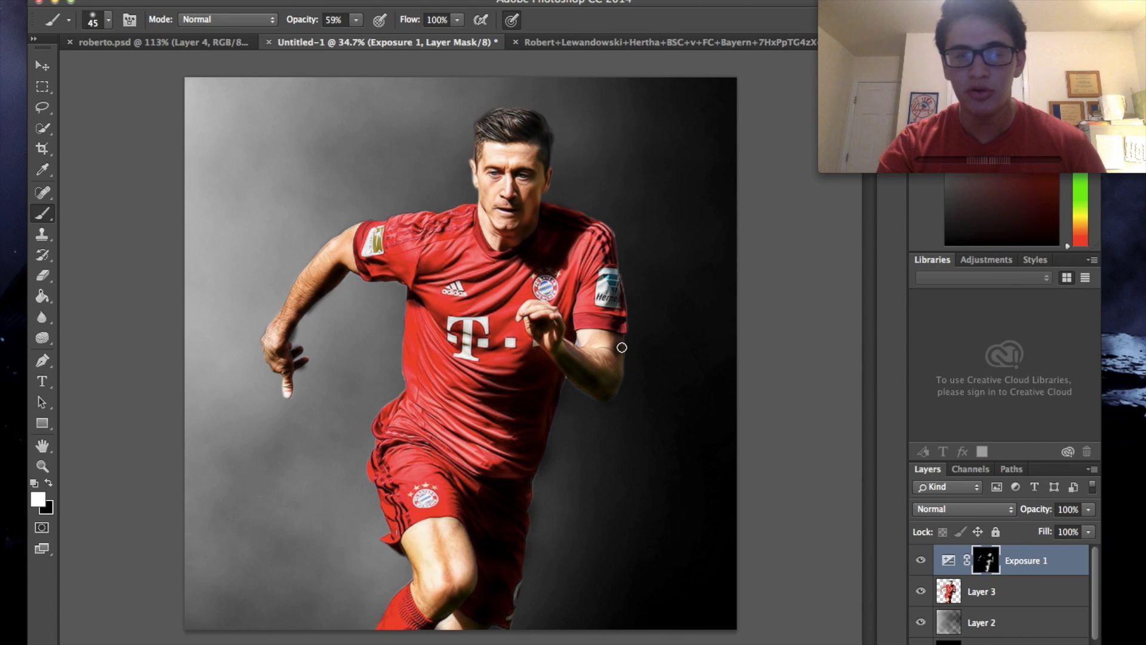
drag(622, 348, 610, 391)
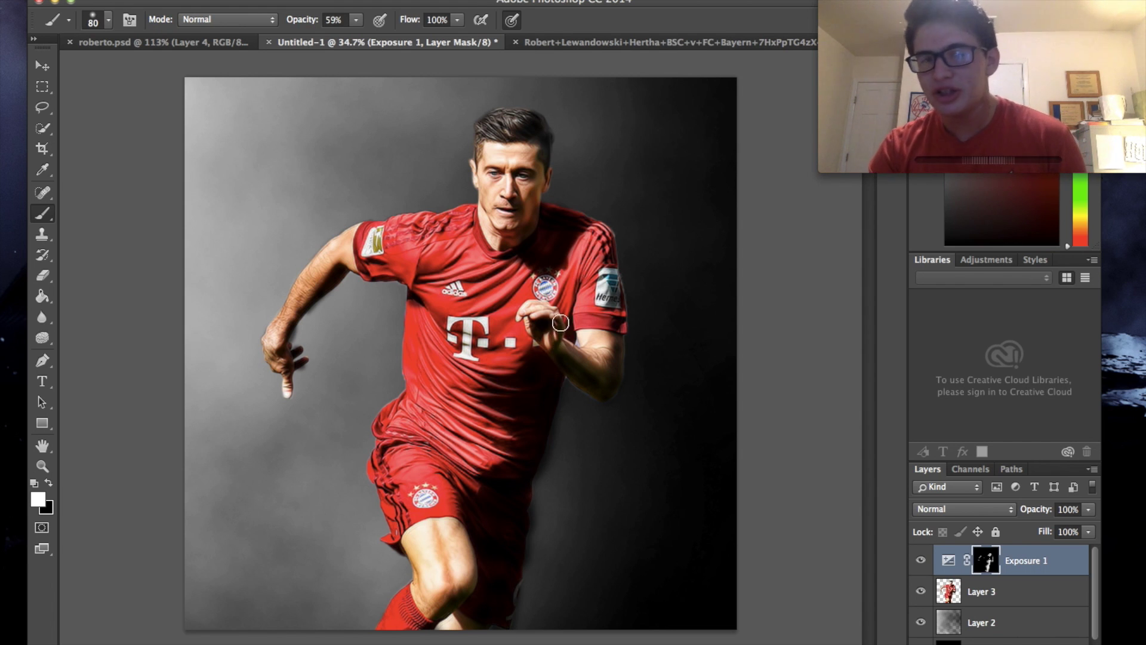
drag(609, 255, 609, 275)
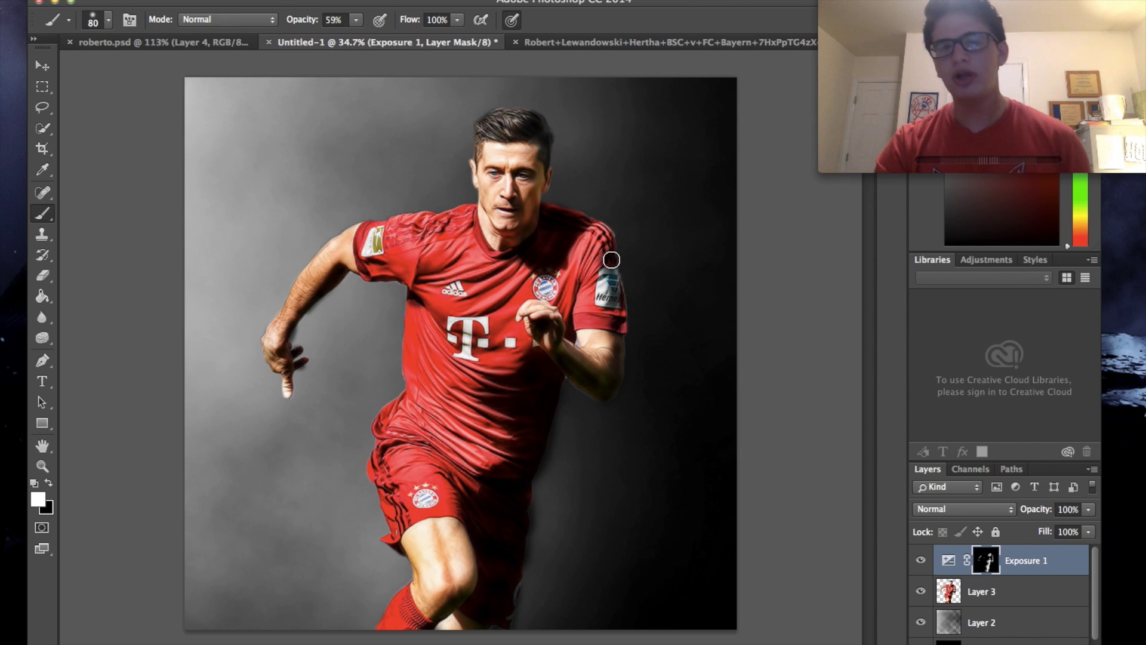
mouse_move(568, 240)
mouse_down()
mouse_move(579, 219)
mouse_move(552, 213)
mouse_move(587, 226)
mouse_move(531, 202)
mouse_move(541, 154)
mouse_move(528, 227)
mouse_up()
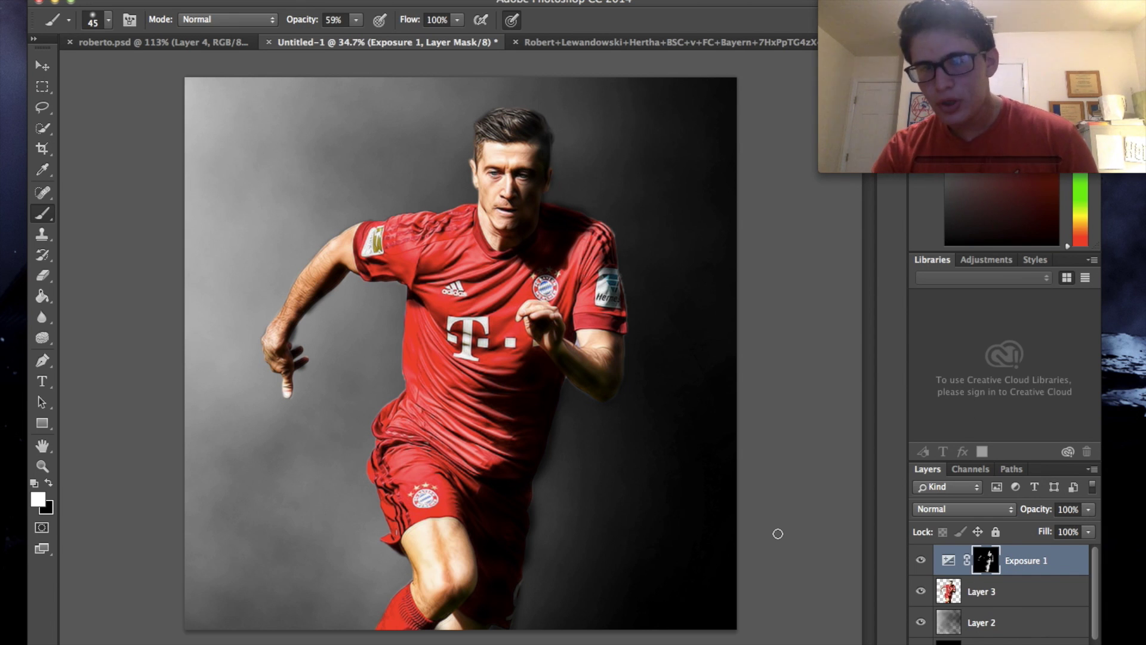
- Darken the background beside the player's leg, torso and elbow with white strokes on the mask, using 400 px and then 200 px brushes
scroll(775, 535, down, 3)
click(51, 484)
key(bracketright)
key(bracketright)
key(bracketright)
key(bracketright)
key(bracketright)
key(bracketright)
key(bracketright)
key(bracketright)
key(bracketright)
key(bracketright)
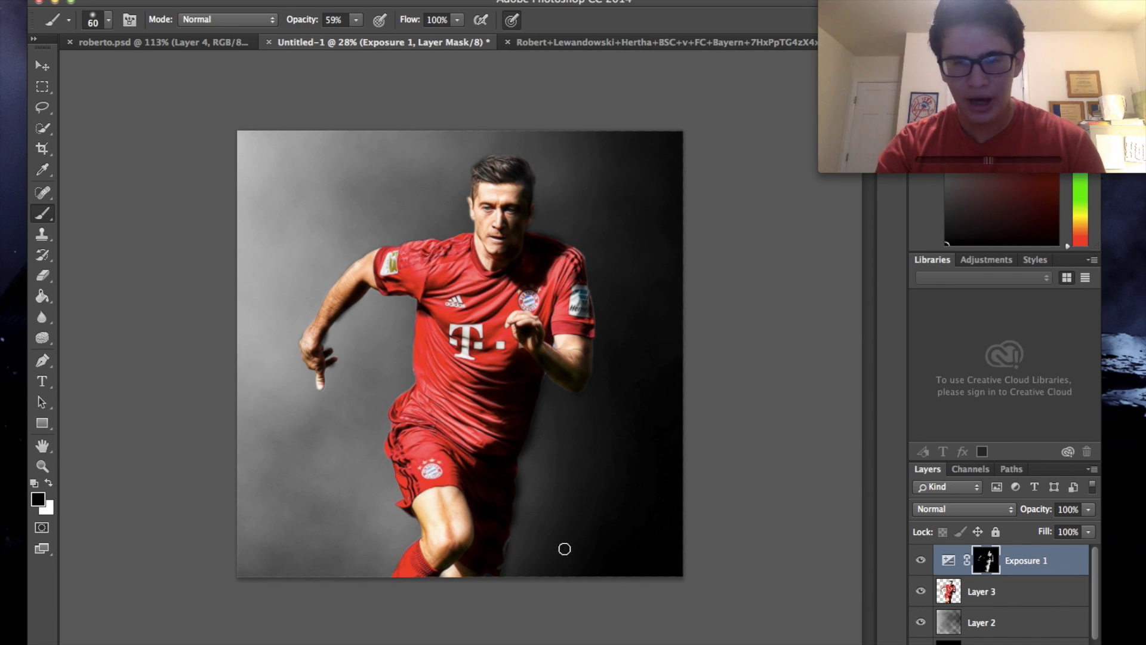
key(bracketright)
key(bracketright)
key(bracketright)
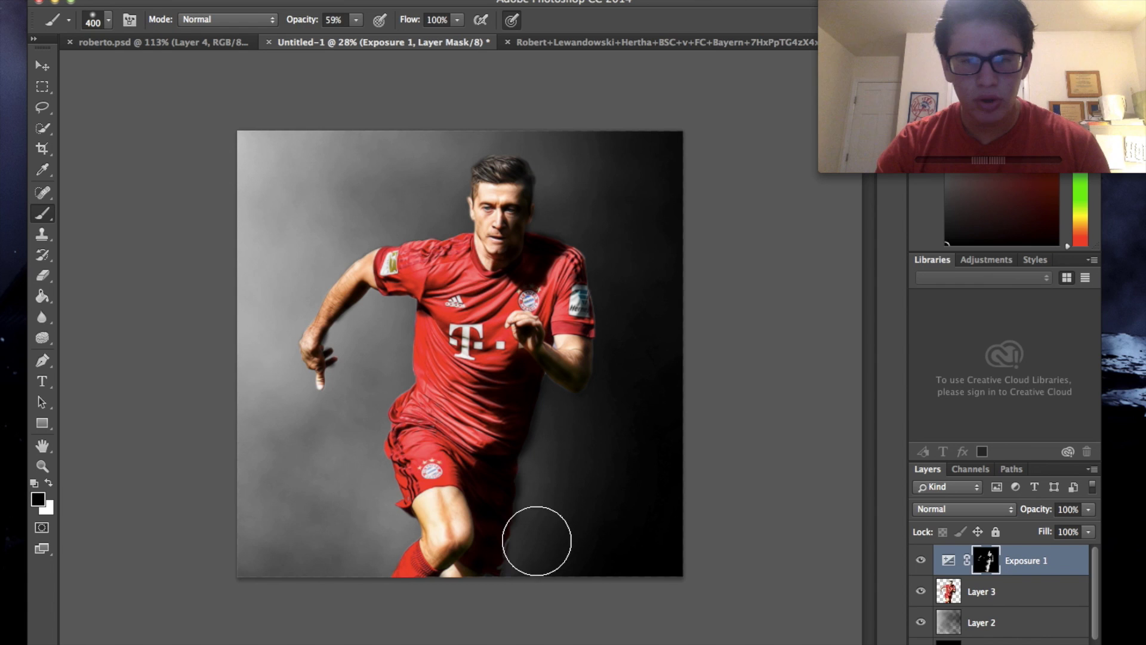
click(49, 484)
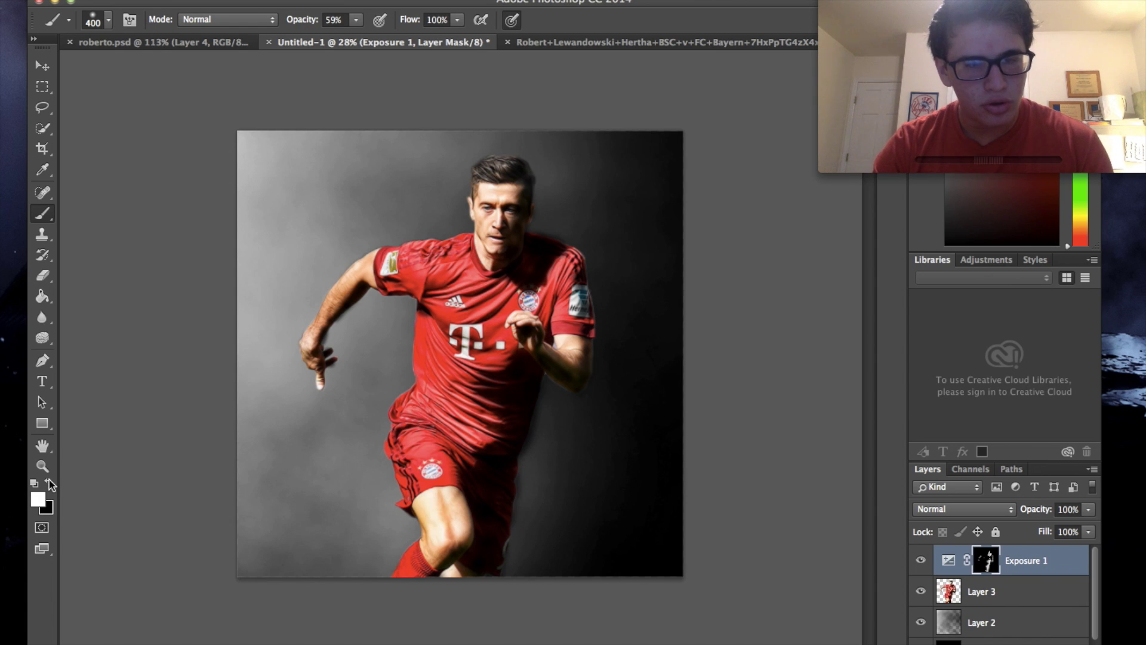
mouse_move(555, 530)
mouse_down()
mouse_move(565, 451)
mouse_move(537, 572)
mouse_move(562, 515)
mouse_move(550, 467)
mouse_up()
key(bracketleft)
key(bracketleft)
key(bracketleft)
mouse_move(553, 435)
mouse_down()
mouse_move(561, 450)
mouse_move(556, 384)
mouse_move(514, 574)
mouse_move(535, 376)
mouse_move(571, 392)
mouse_move(599, 382)
mouse_move(607, 347)
mouse_up()
- Darken the neck and shoulder at 200 px, and the background beside the head with a 500 px white brush
scroll(608, 347, up, 3)
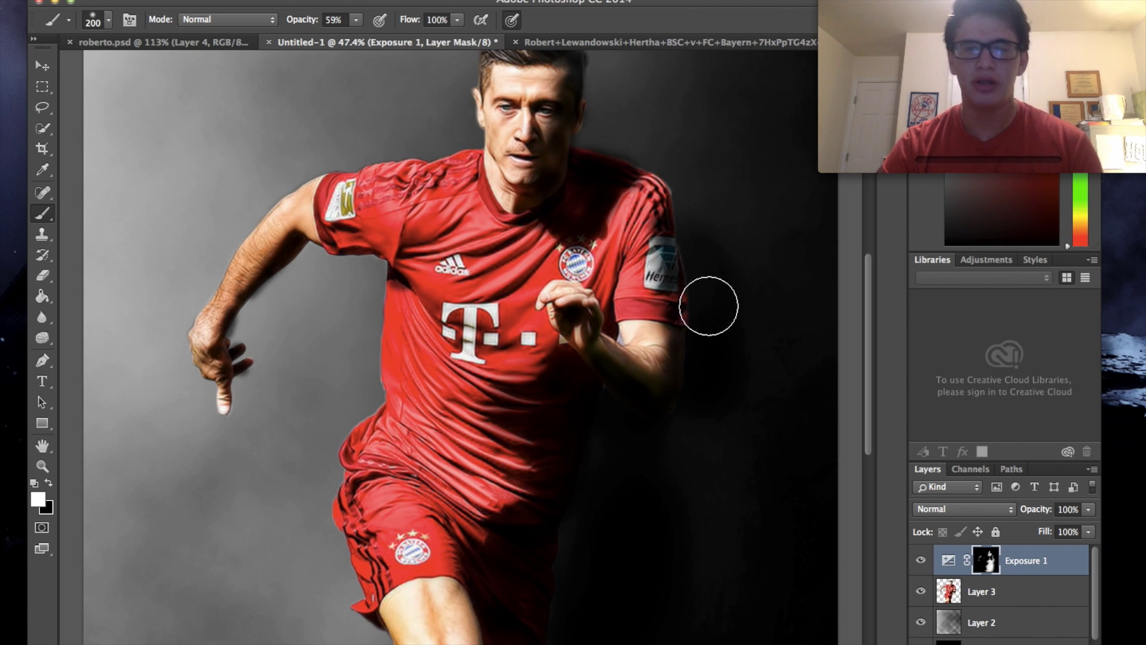
scroll(696, 239, up, 5)
drag(588, 289, 550, 289)
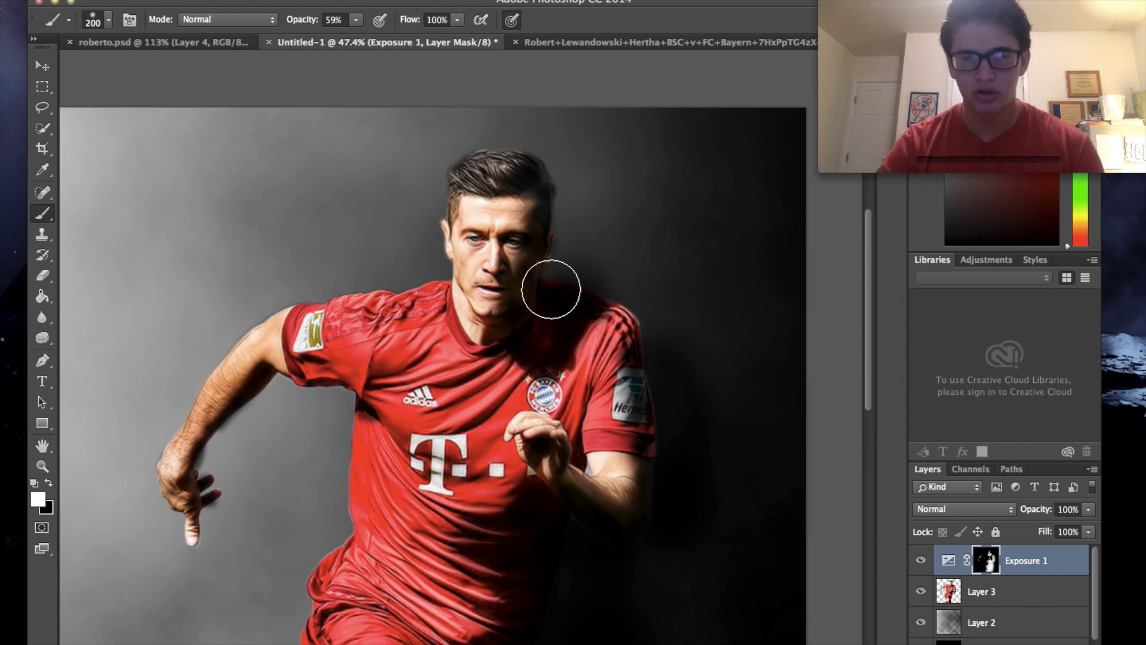
key(bracketright)
key(bracketright)
key(bracketright)
key(bracketright)
click(573, 231)
mouse_move(606, 185)
mouse_down()
mouse_move(606, 199)
mouse_move(719, 235)
mouse_move(701, 212)
mouse_up()
- Enlarge the brush to 800 px and darken the remaining background on the player's shadow side
scroll(599, 159, down, 2)
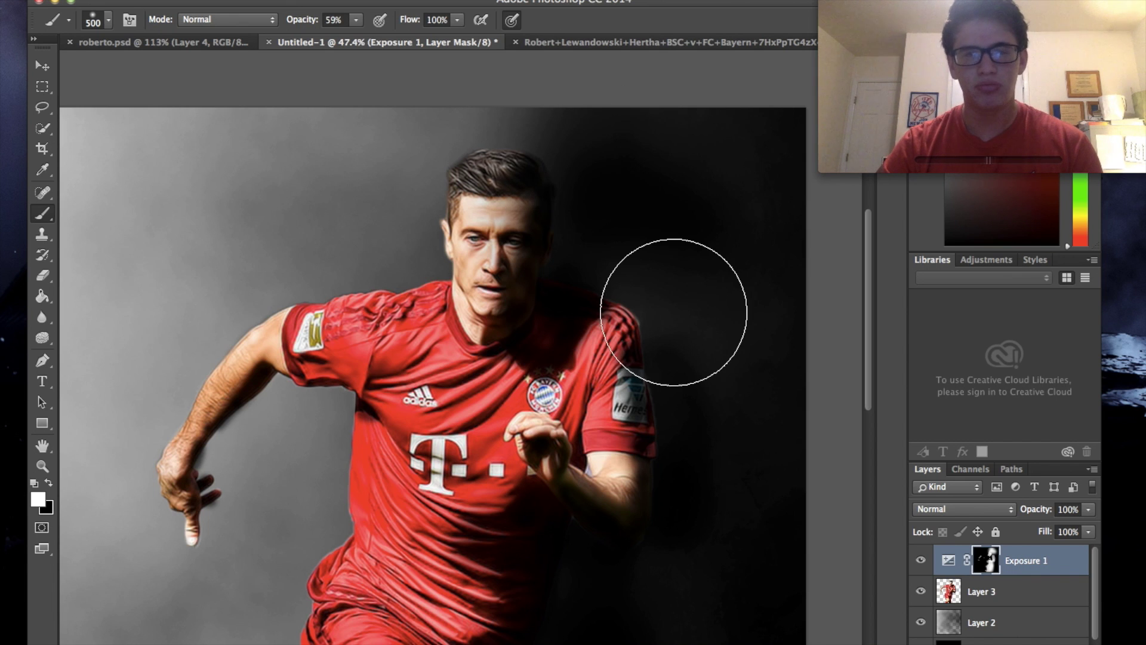
scroll(671, 307, down, 2)
key(bracketright)
key(bracketright)
key(bracketright)
click(685, 186)
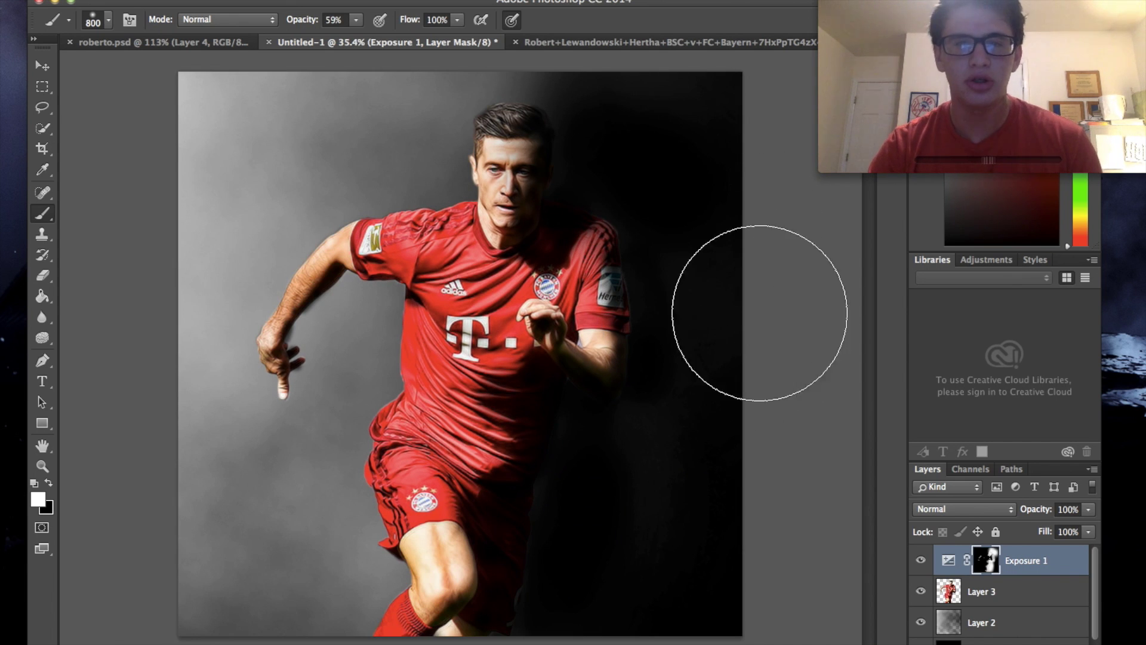
key(bracketleft)
key(bracketleft)
key(bracketleft)
key(bracketleft)
key(bracketleft)
key(bracketleft)
key(bracketleft)
key(bracketleft)
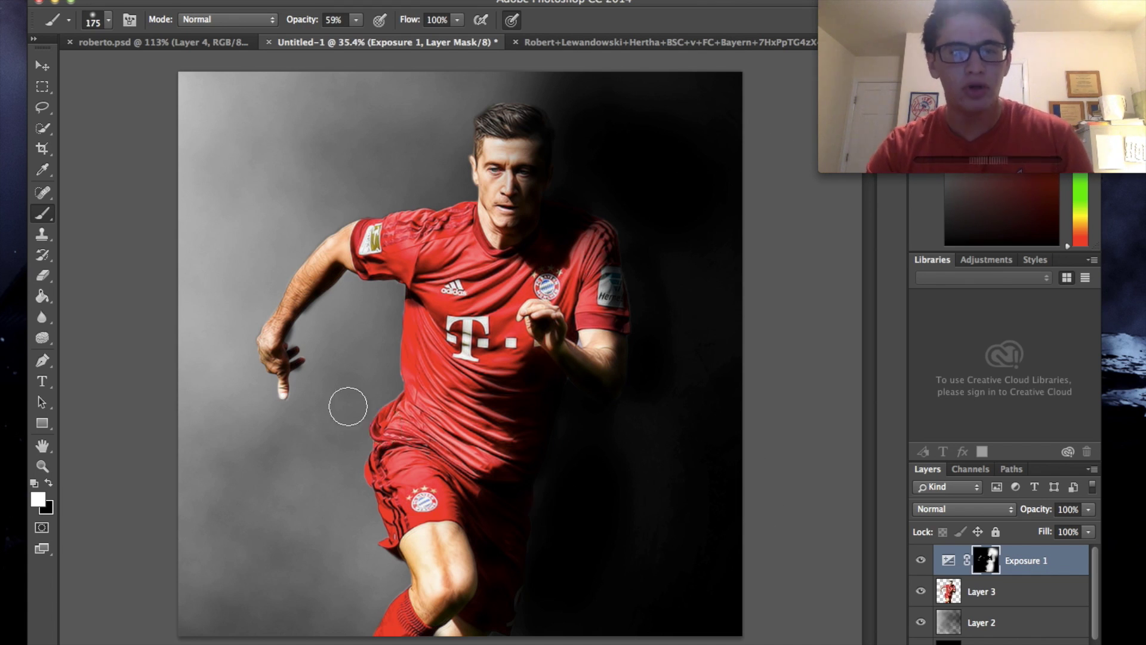
key(bracketright)
key(bracketright)
key(bracketright)
key(bracketright)
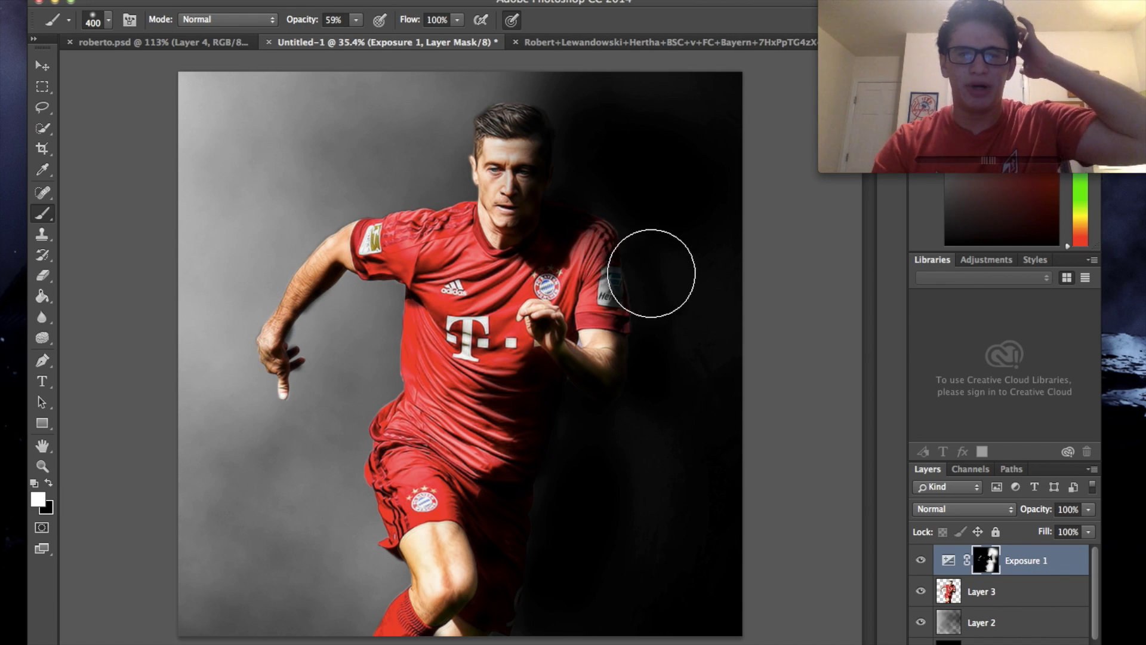
key(bracketleft)
key(bracketleft)
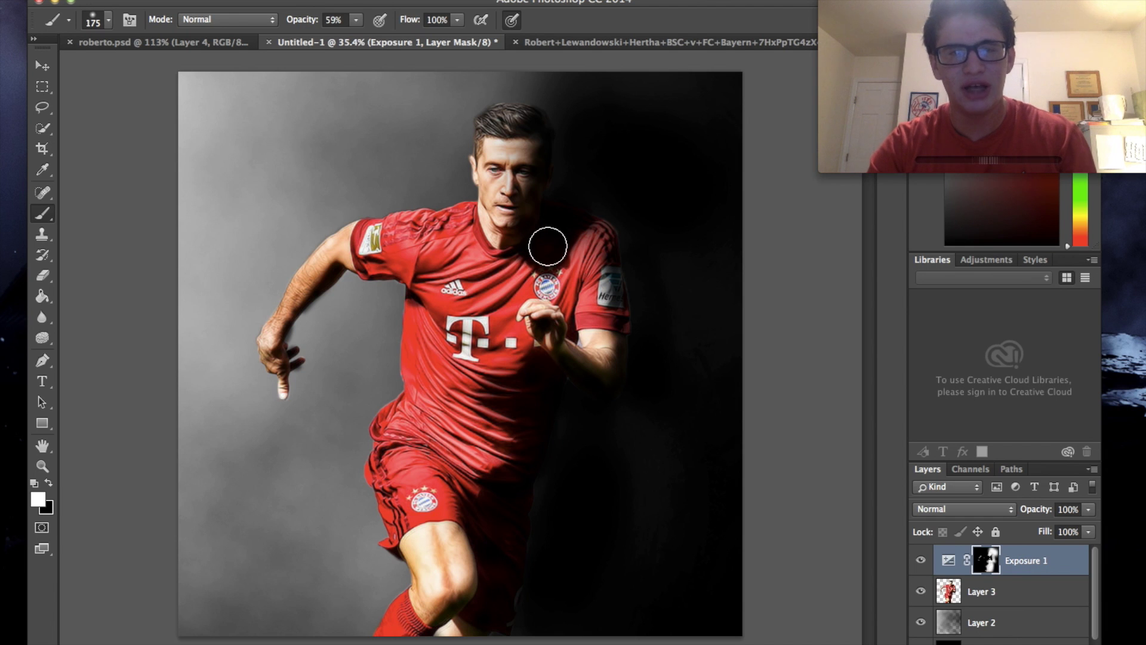
key(bracketleft)
key(bracketleft)
- Set the exposure of the Exposure 1 adjustment to about -7.56 and make its layer mask active again
key(super+minus)
key(x)
double_click(949, 560)
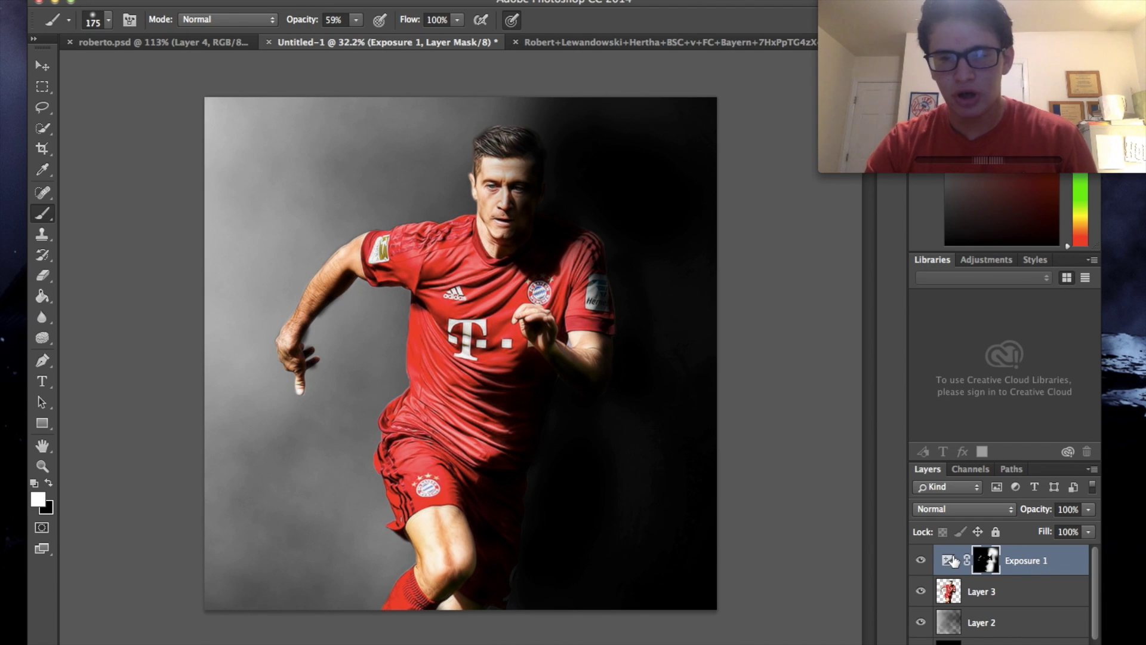
click(703, 174)
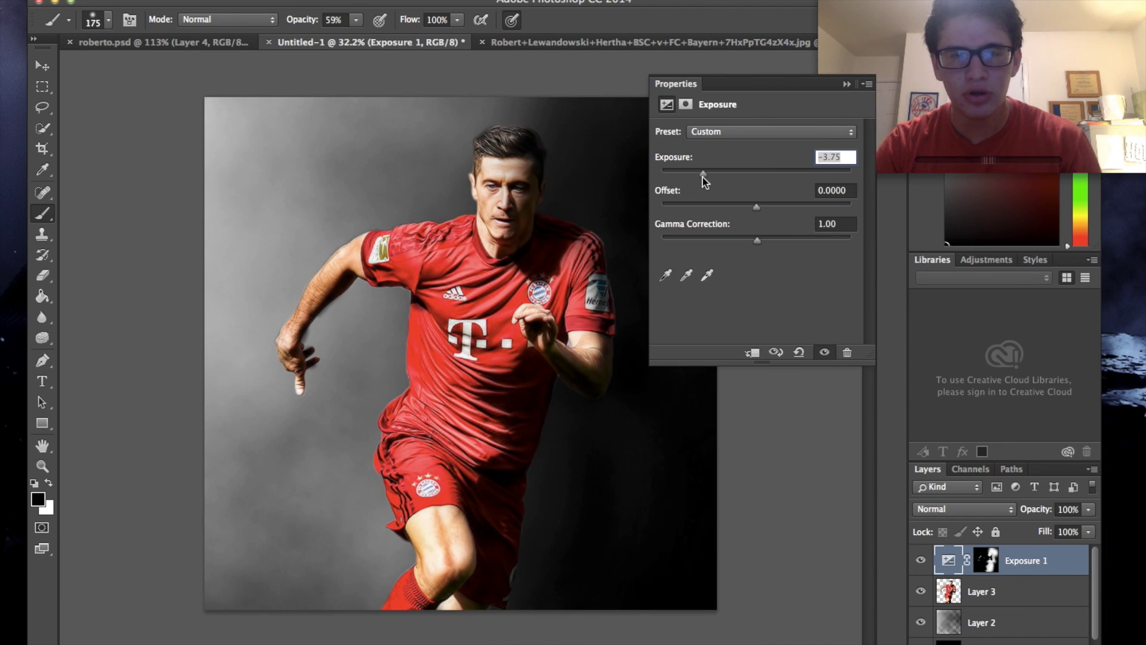
drag(703, 173, 692, 173)
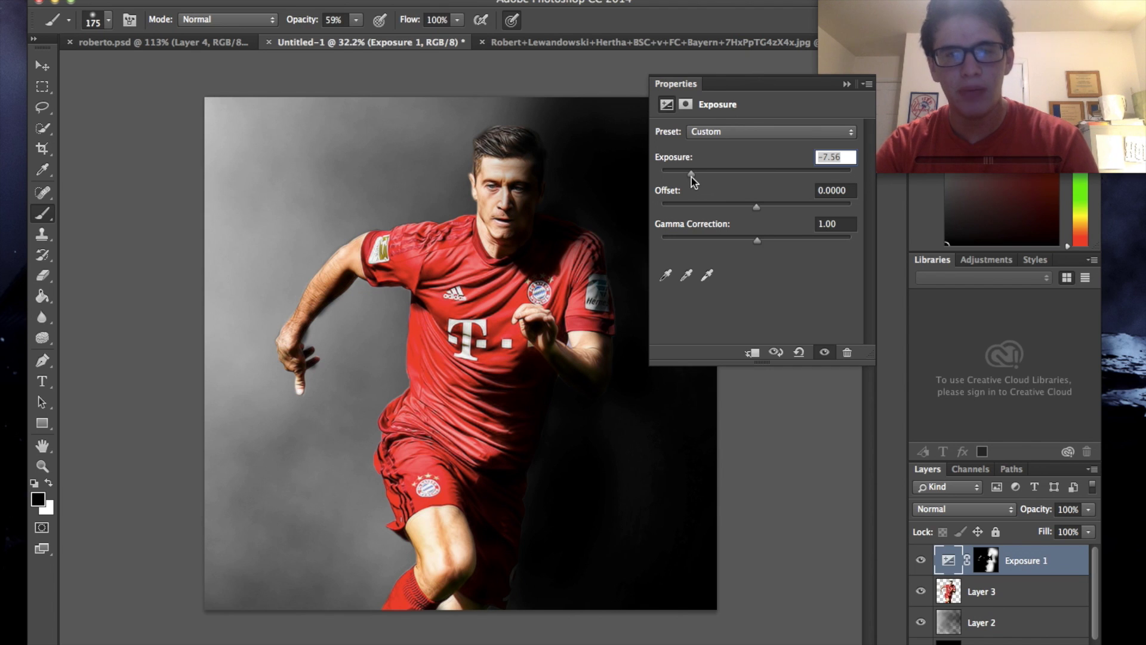
click(846, 84)
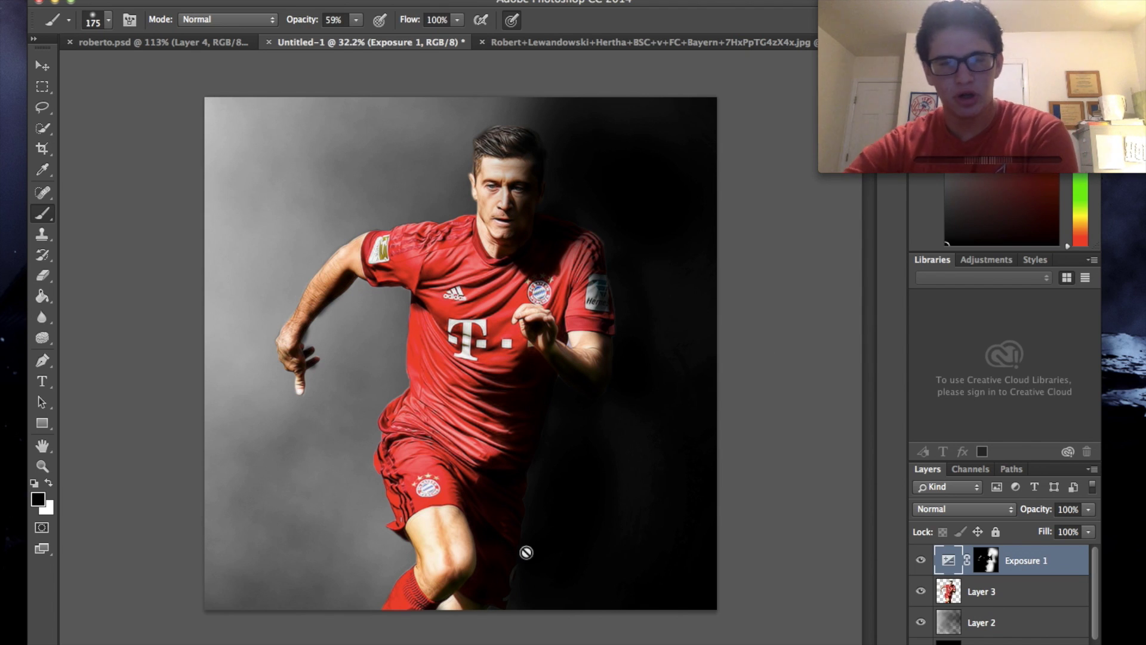
key(super+backslash)
key(x)
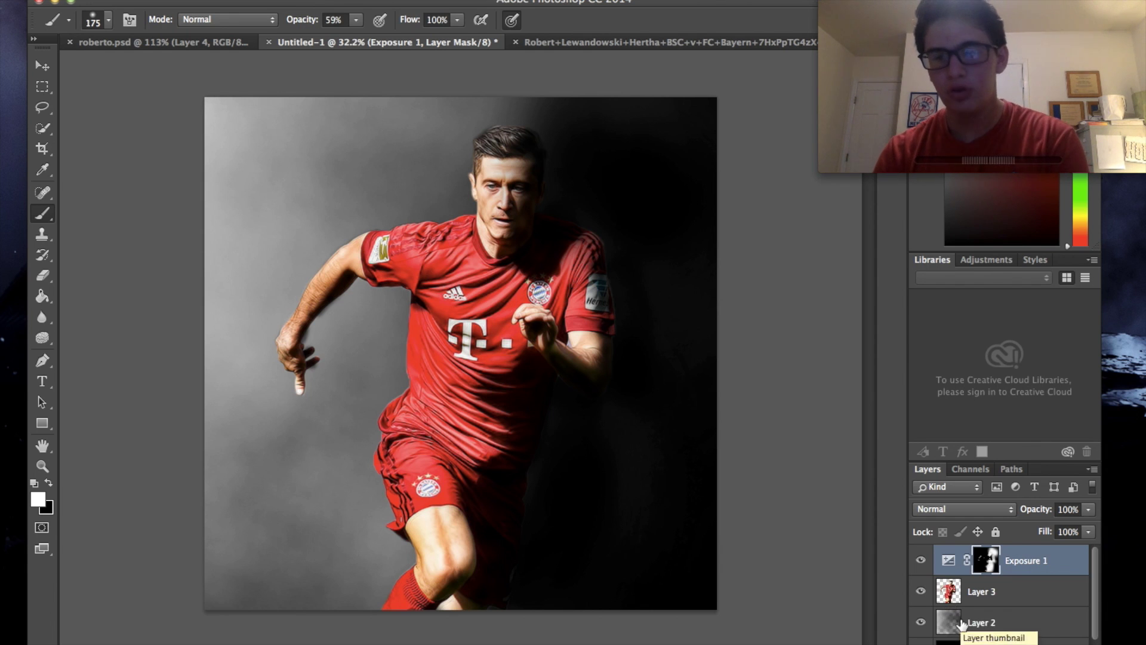
- Add a Photo Filter adjustment layer above the smoky Layer 2 and choose the Deep Red filter
click(963, 624)
click(1003, 642)
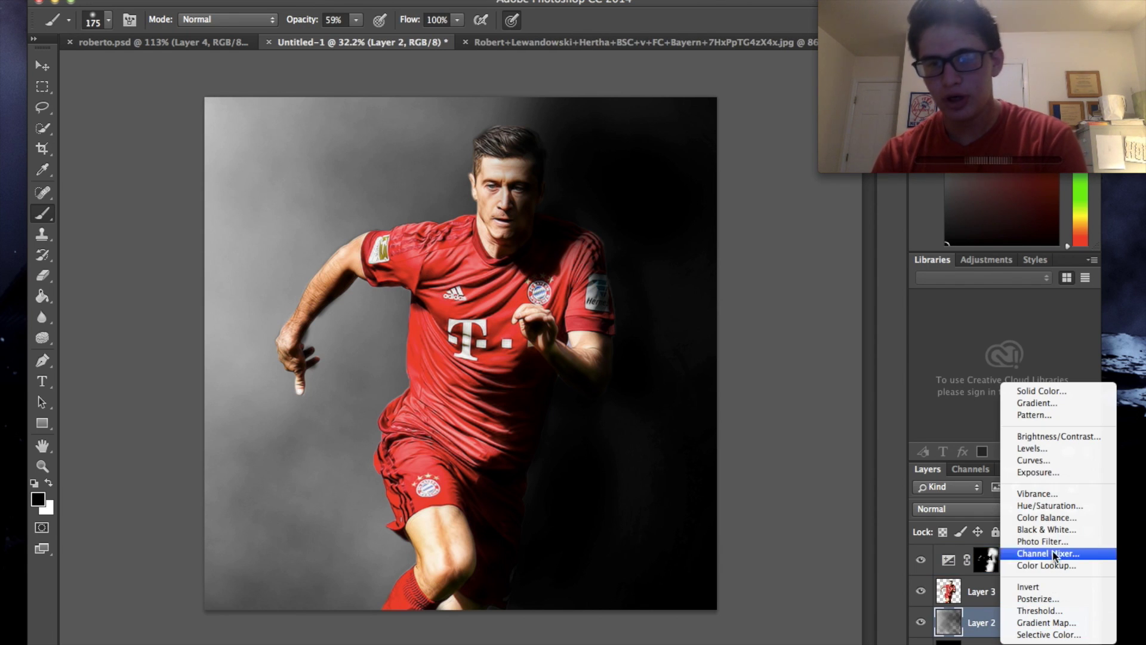
click(1045, 541)
click(747, 132)
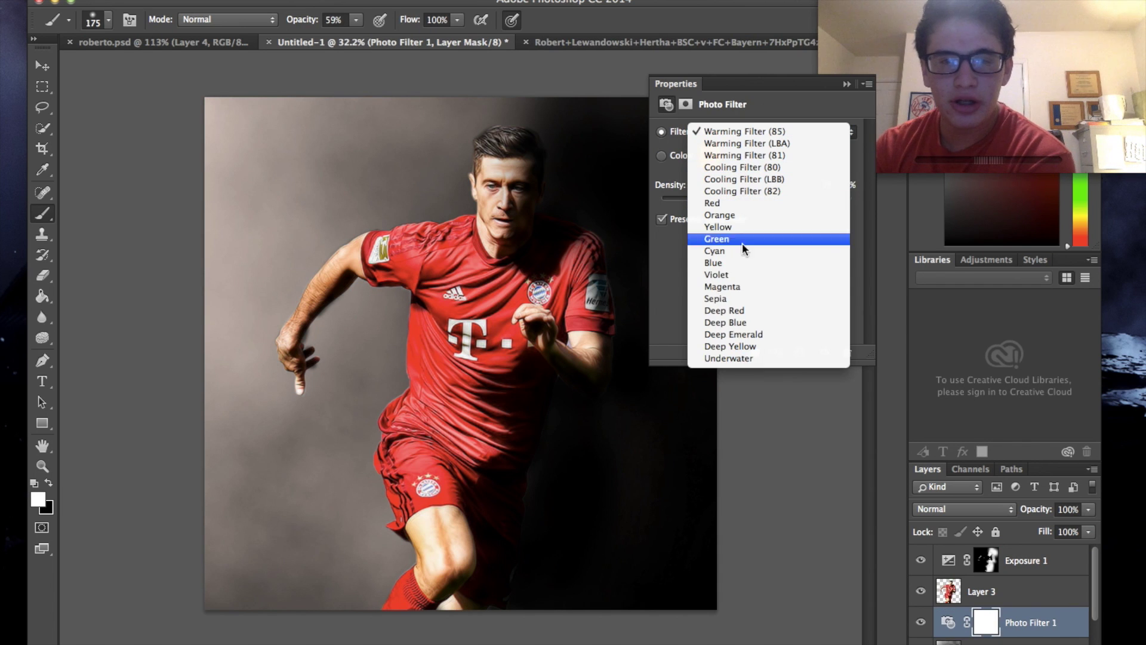
click(732, 310)
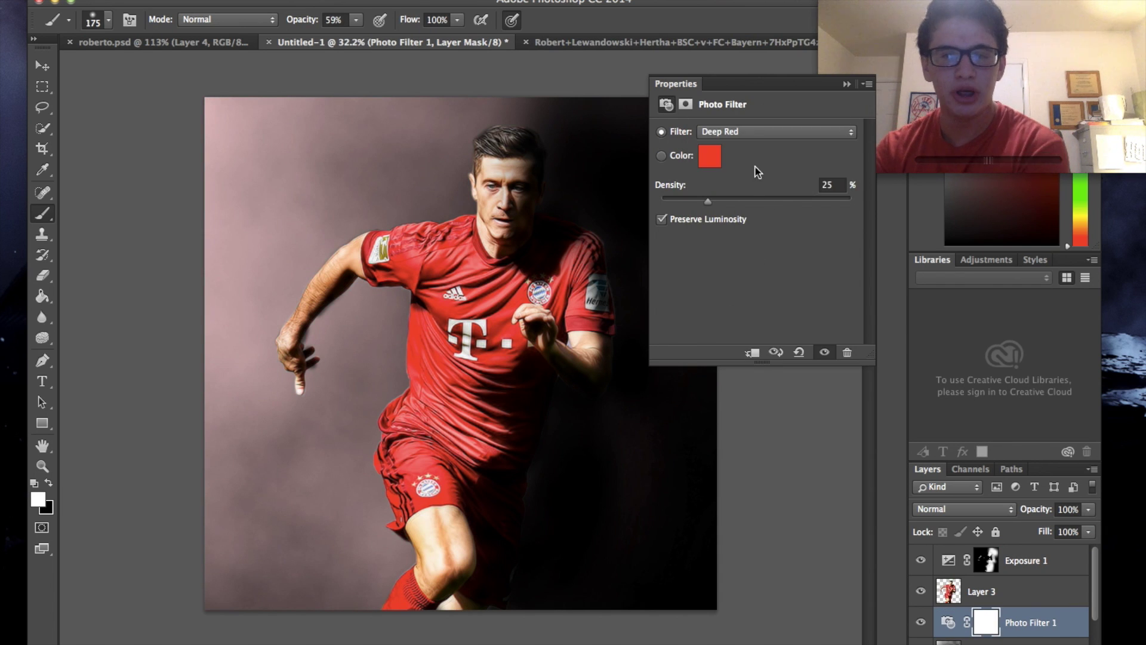
- Choose a different preset for the Photo Filter adjustment and raise its density
click(750, 132)
click(750, 142)
click(751, 201)
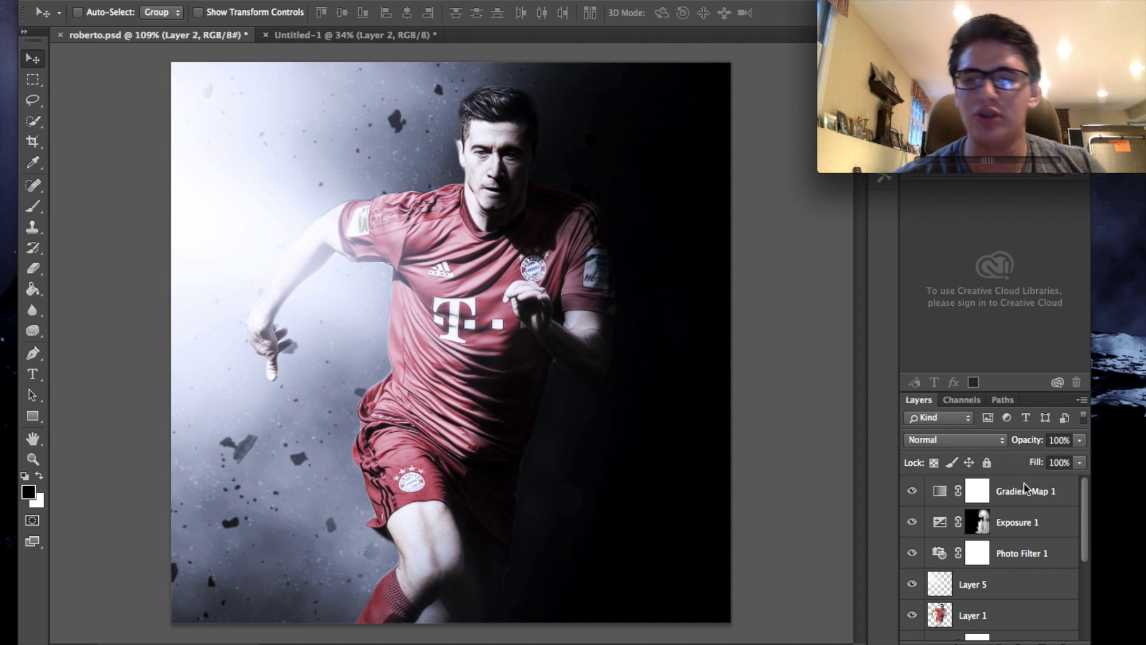
- Select Layer 4, the smoky background layer just above the black Layer 2
scroll(1032, 588, down, 5)
click(957, 594)
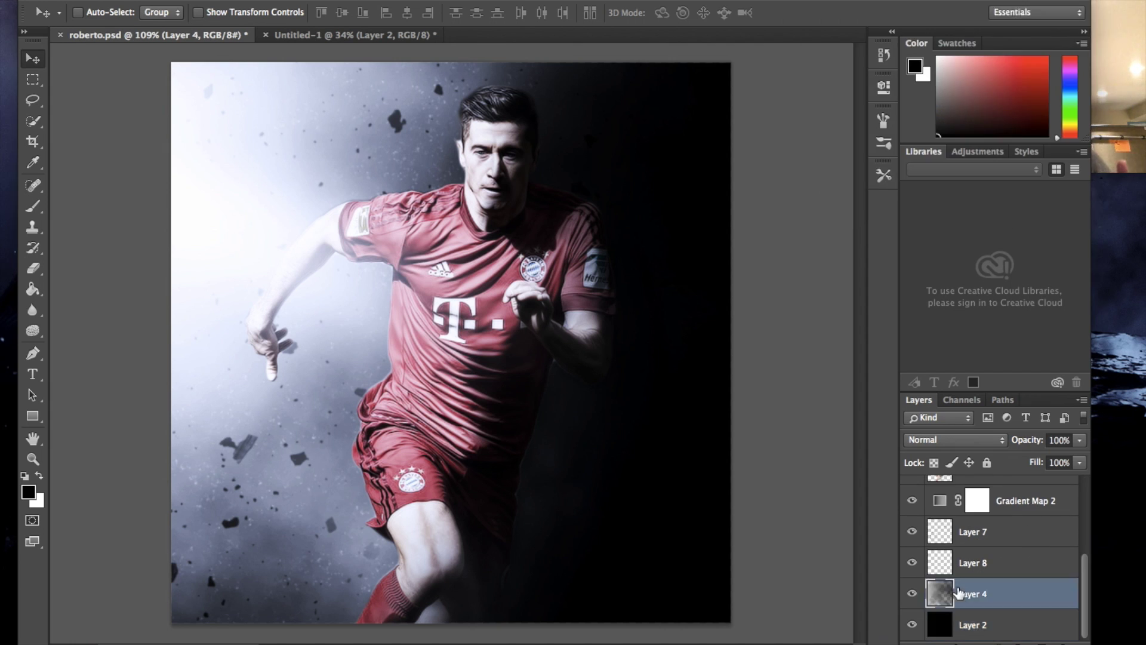
- Switch to QuickTime Player and set its camera window to float on top
click(999, 635)
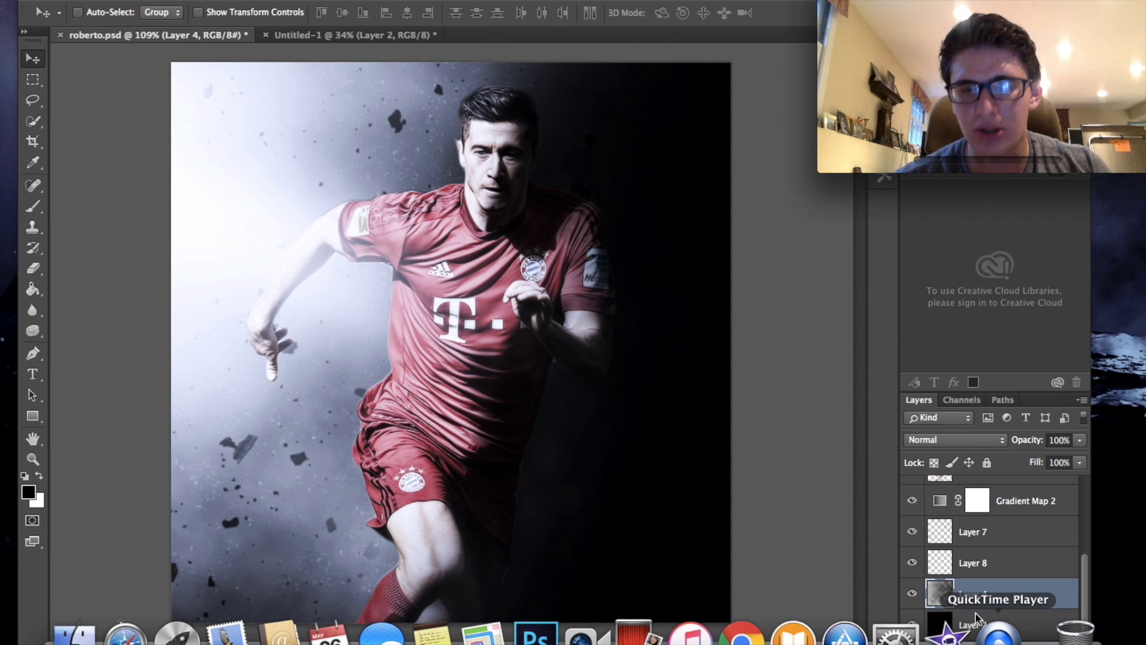
click(237, 0)
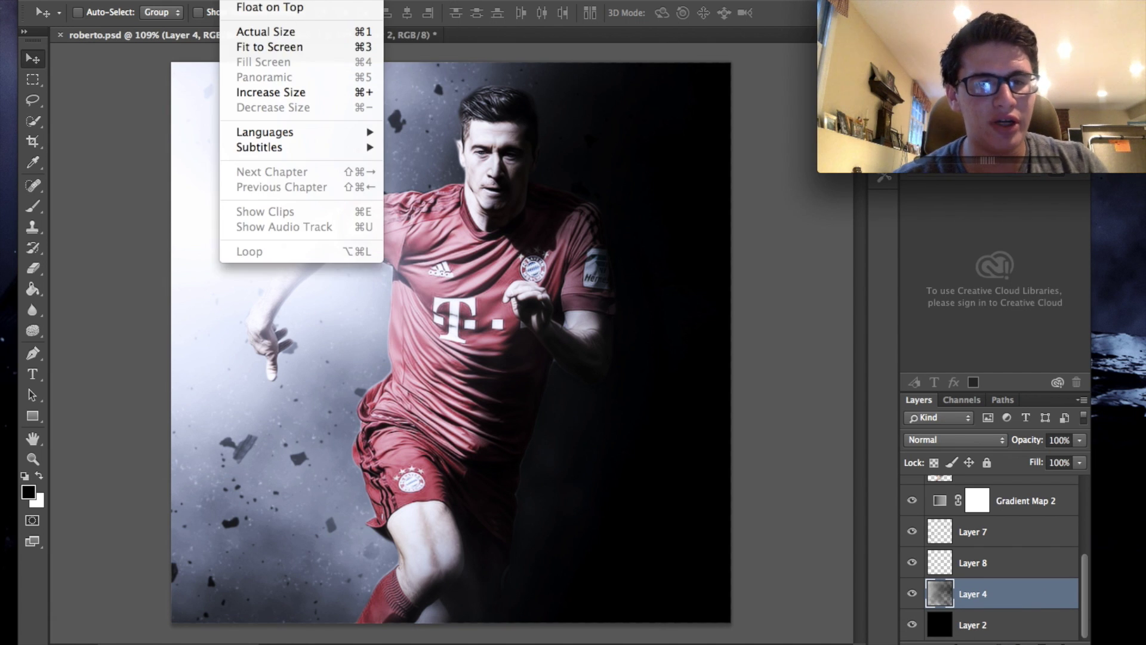
mouse_move(328, 0)
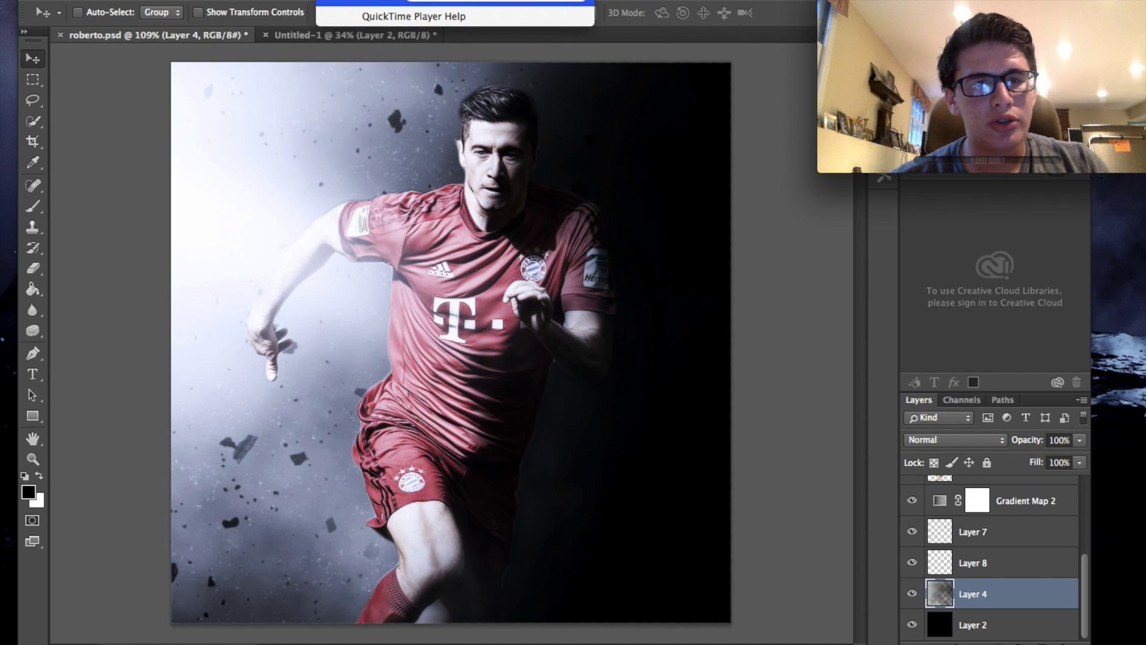
mouse_move(277, 1)
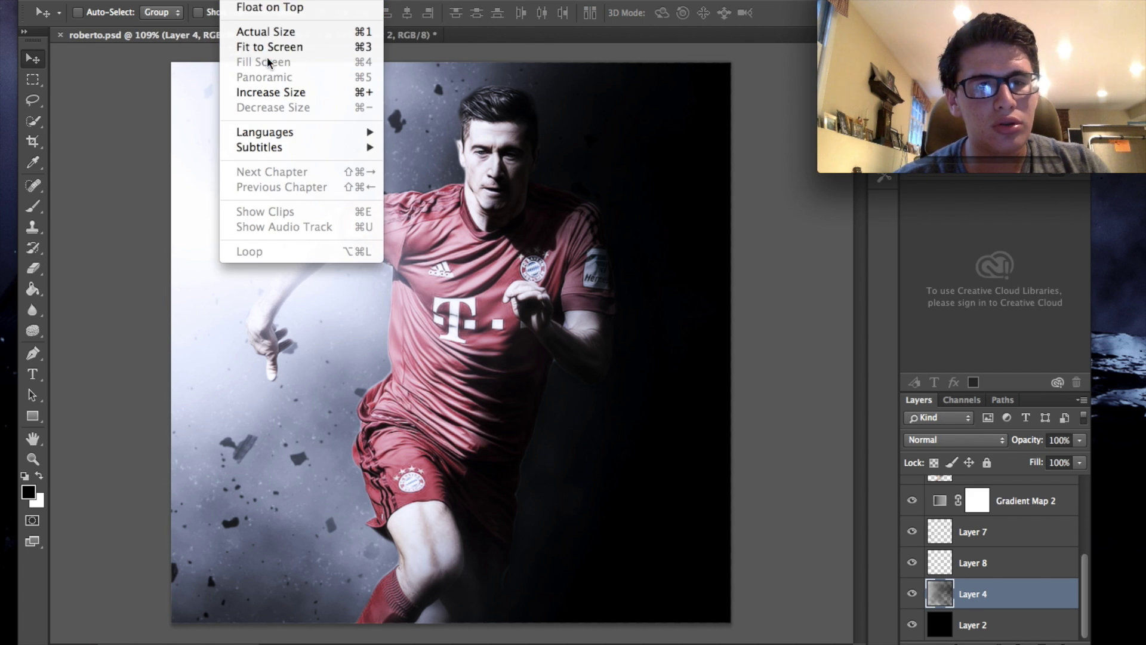
click(269, 7)
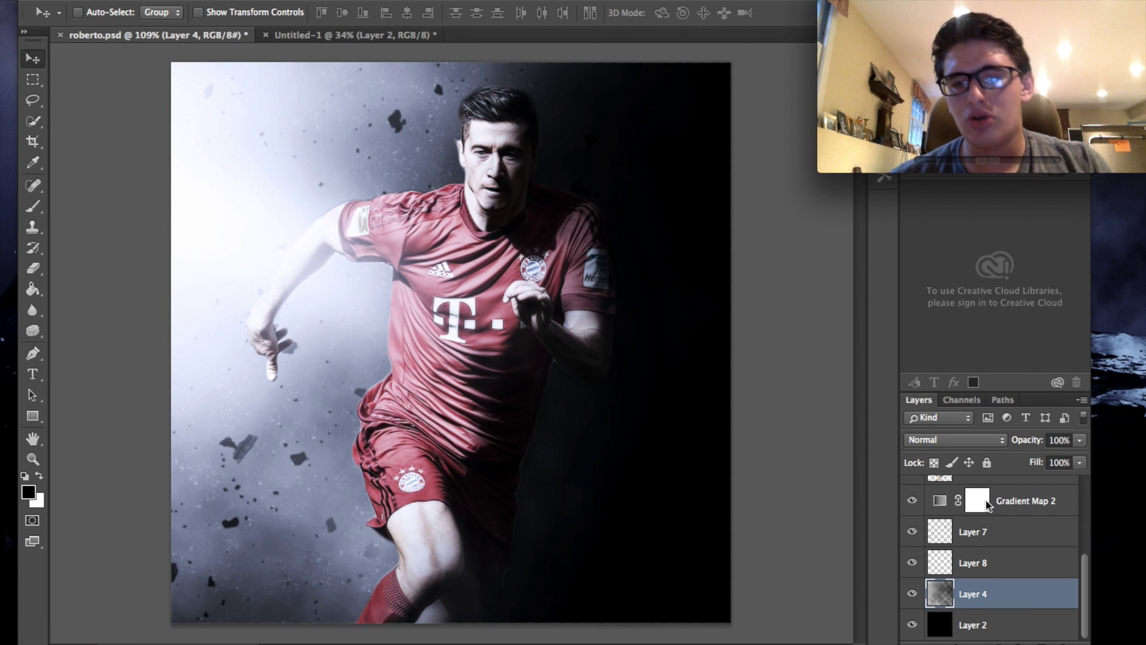
- In Photoshop, hide every layer above Layer 4, from Gradient Map 1 down to Layer 8
scroll(919, 597, up, 3)
drag(914, 492, 910, 612)
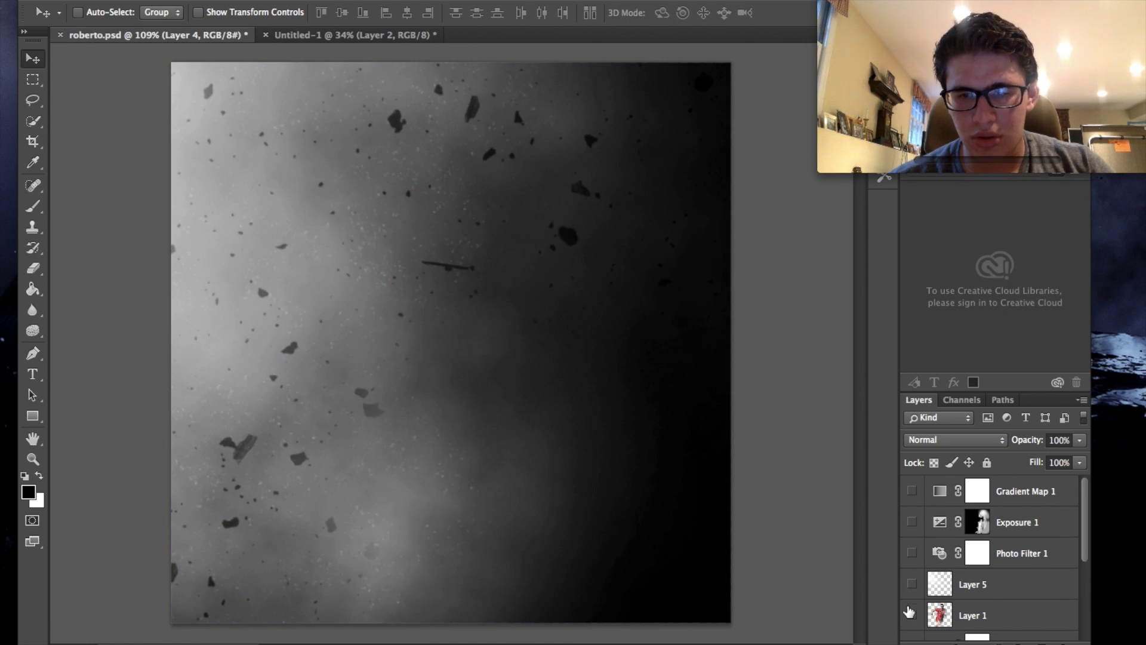
scroll(910, 613, down, 3)
click(912, 528)
click(912, 560)
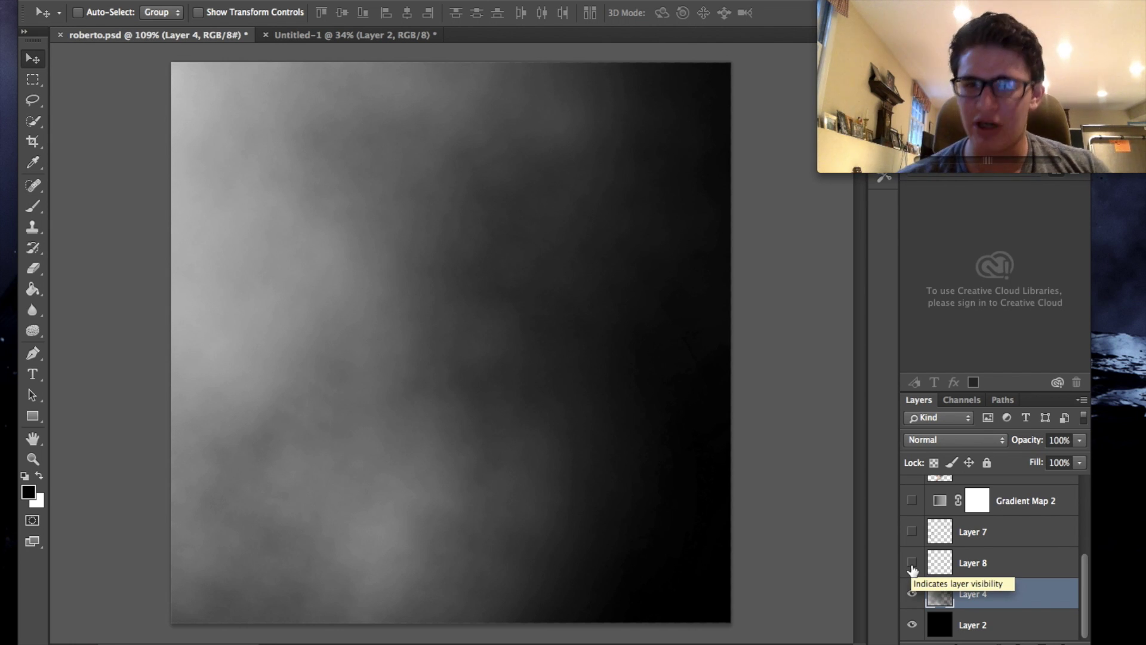
- Show Layer 8 to display its fine white specks over the smoky background
click(912, 563)
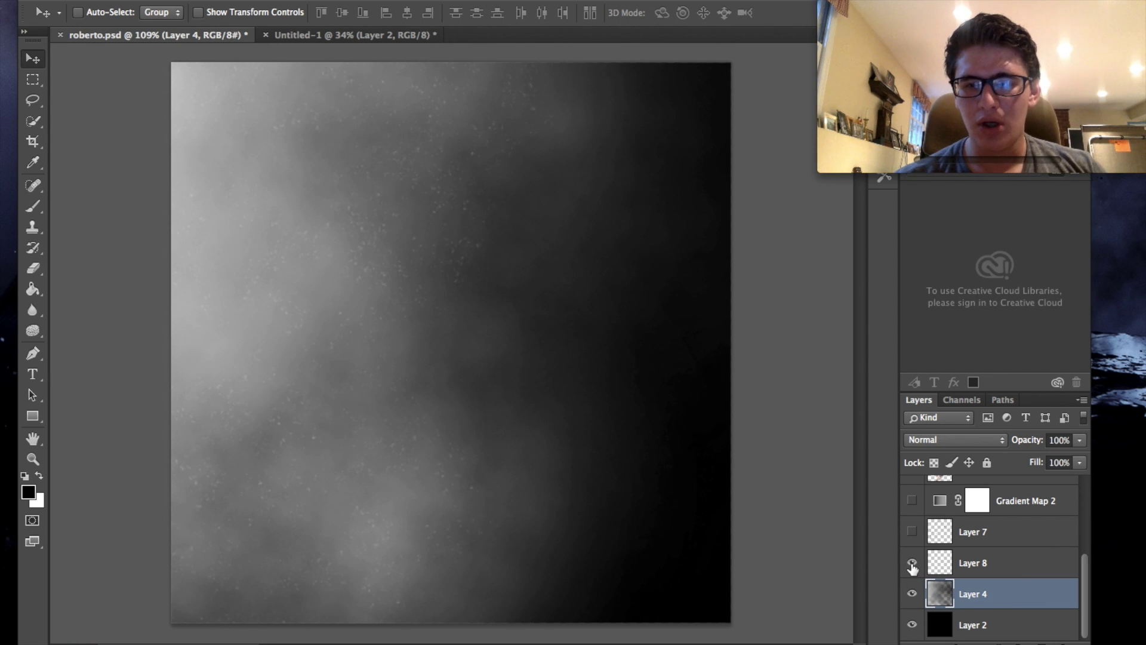
scroll(515, 420, up, 3)
scroll(515, 421, down, 3)
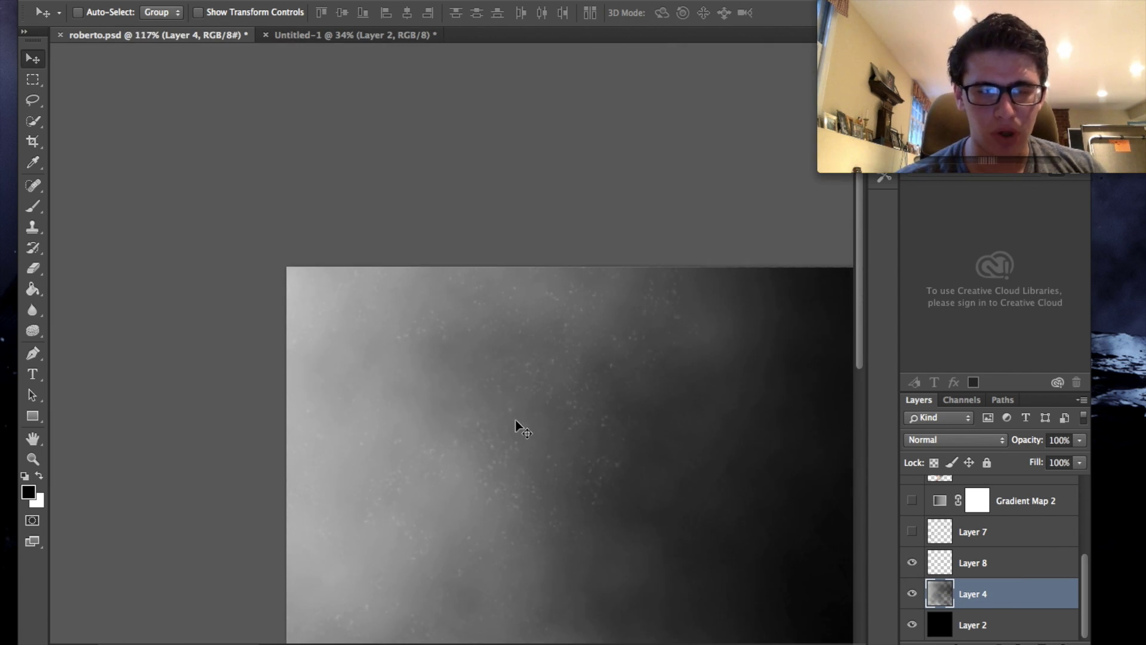
scroll(515, 420, up, 3)
scroll(514, 420, down, 4)
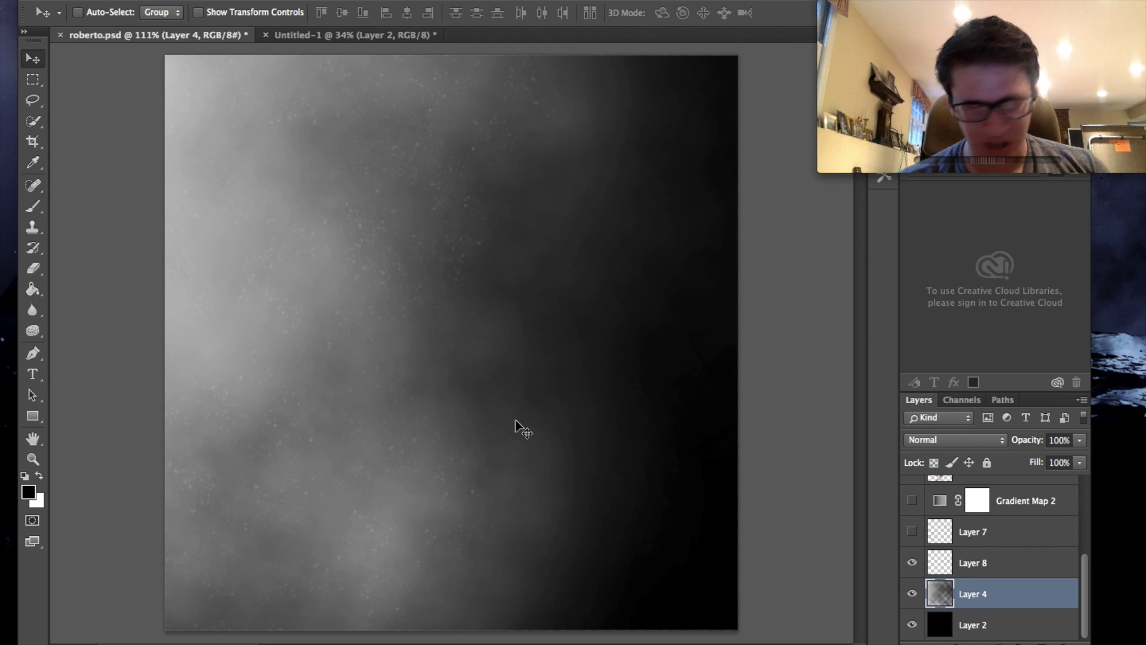
- Activate the Brush tool and set its size to 1 px
click(33, 209)
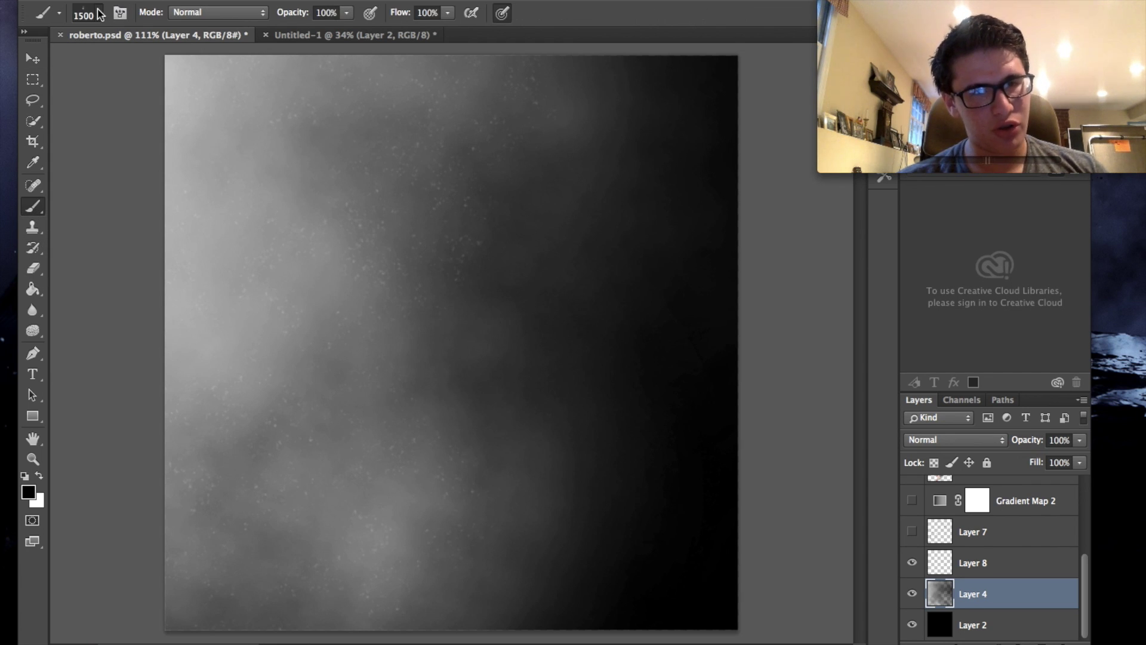
right_click(526, 212)
text(1)
key(Return)
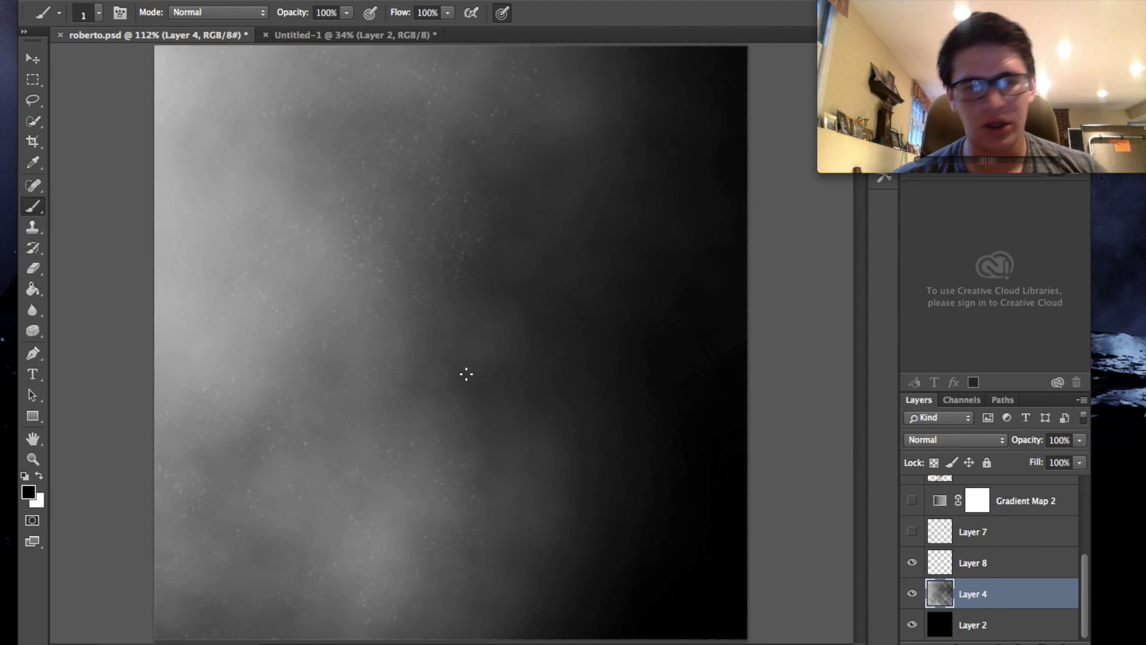
scroll(466, 374, up, 1)
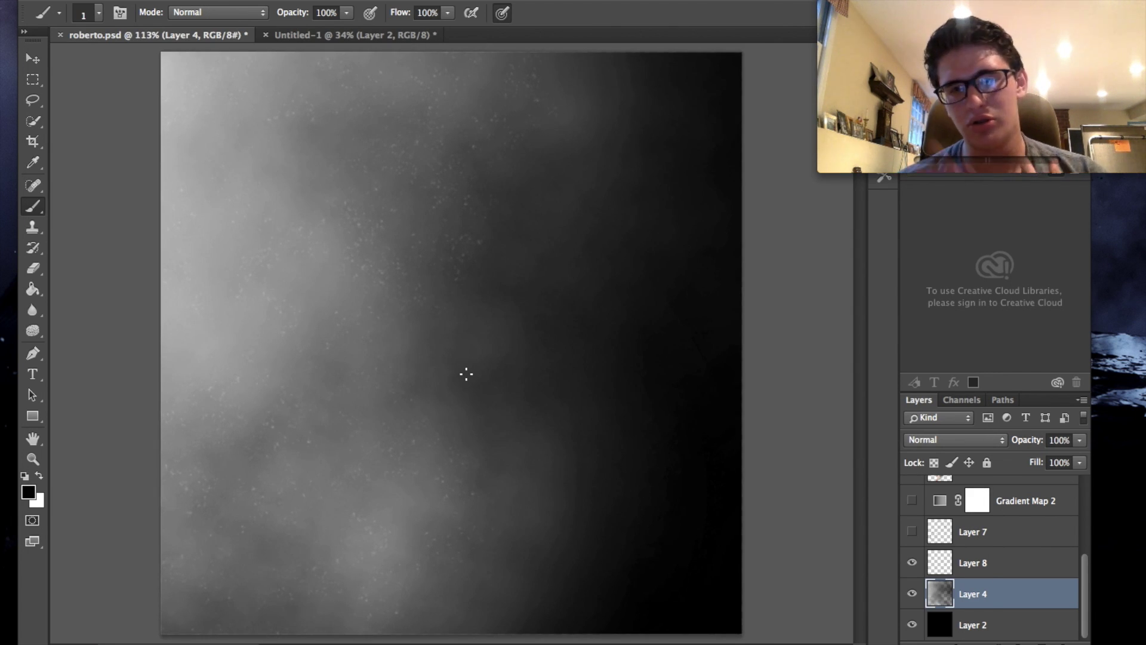
- Show the dark debris on Layer 7, compare the background with and without it, and select that layer
click(914, 535)
click(919, 539)
click(918, 537)
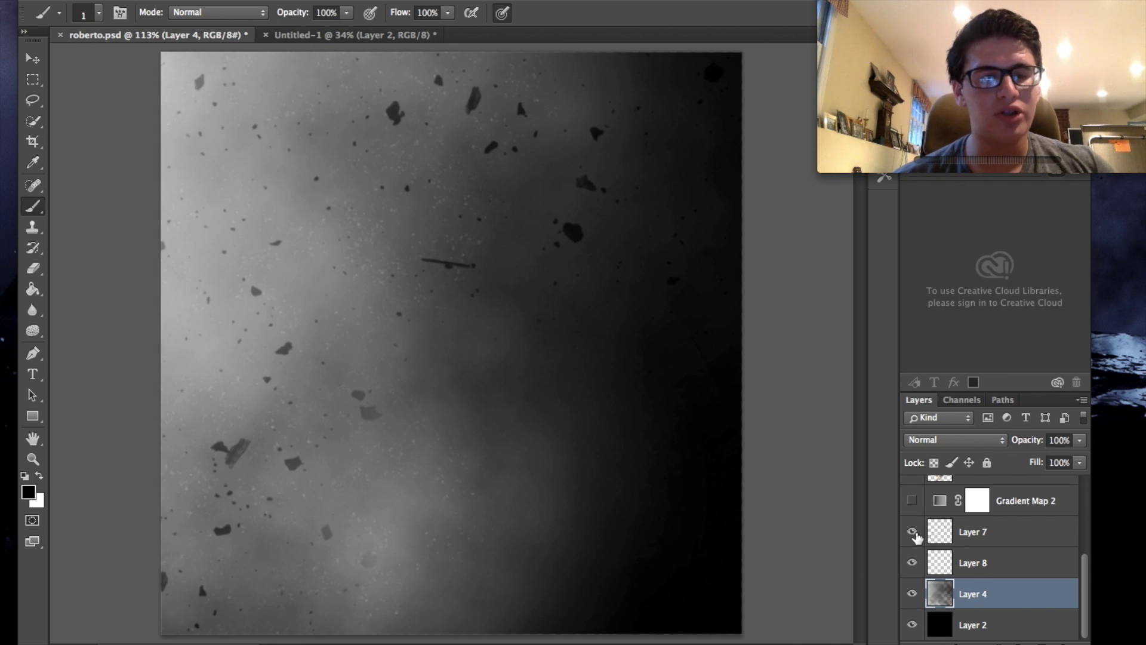
click(914, 533)
click(913, 532)
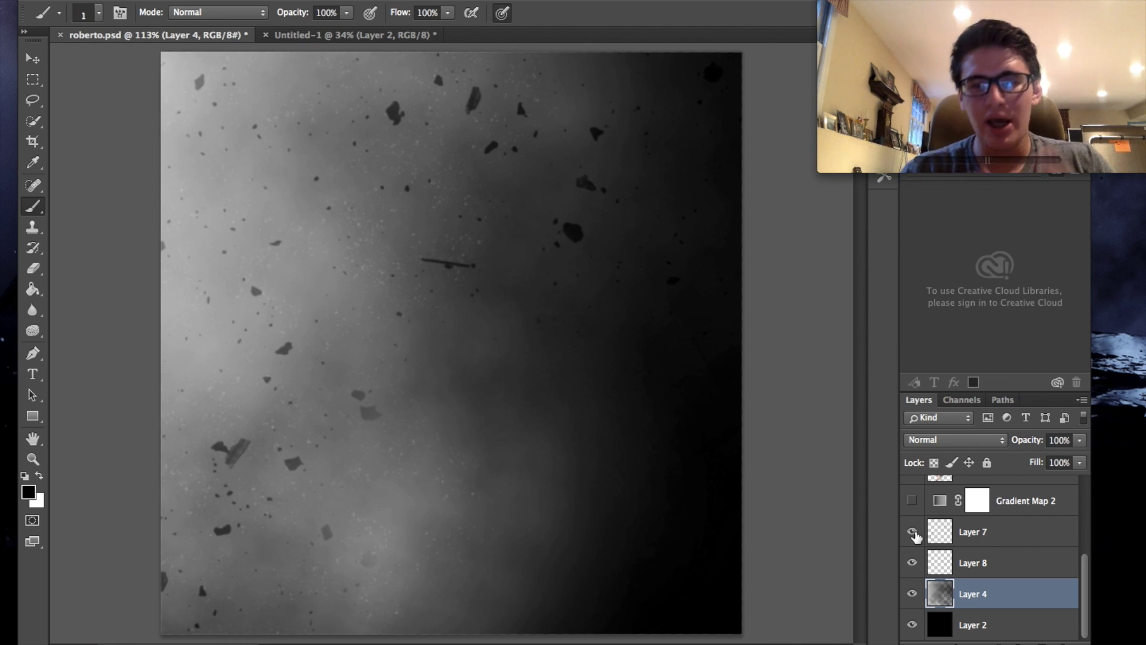
click(949, 539)
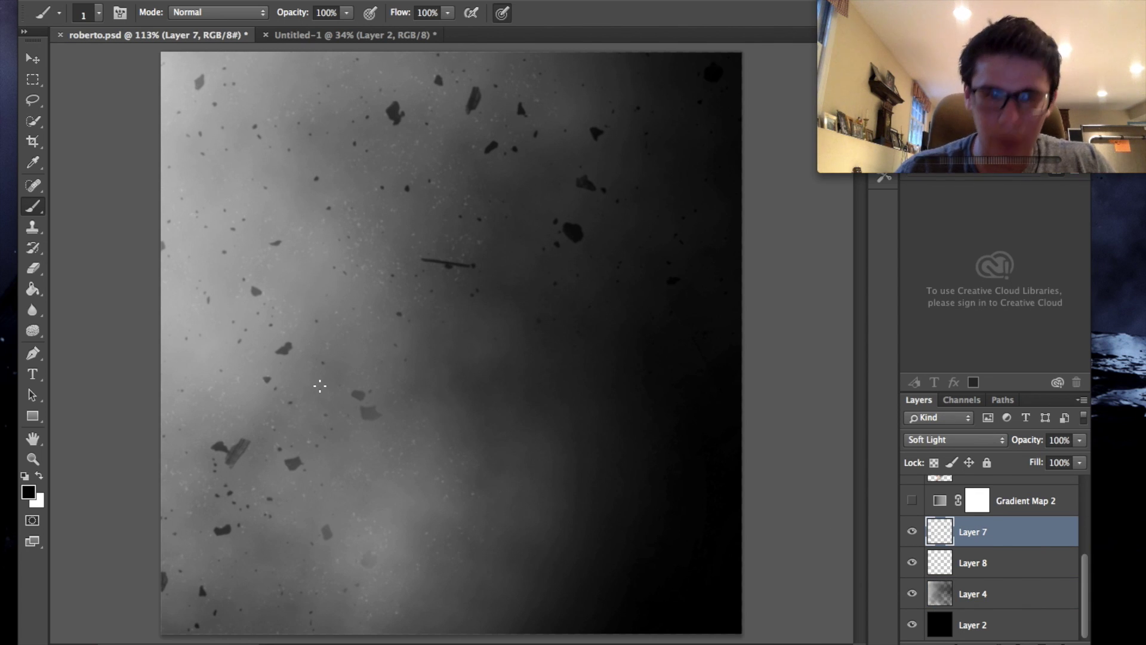
- Show and select Gradient Map 2, and review its black-to-white gradient settings
scroll(985, 542, up, 2)
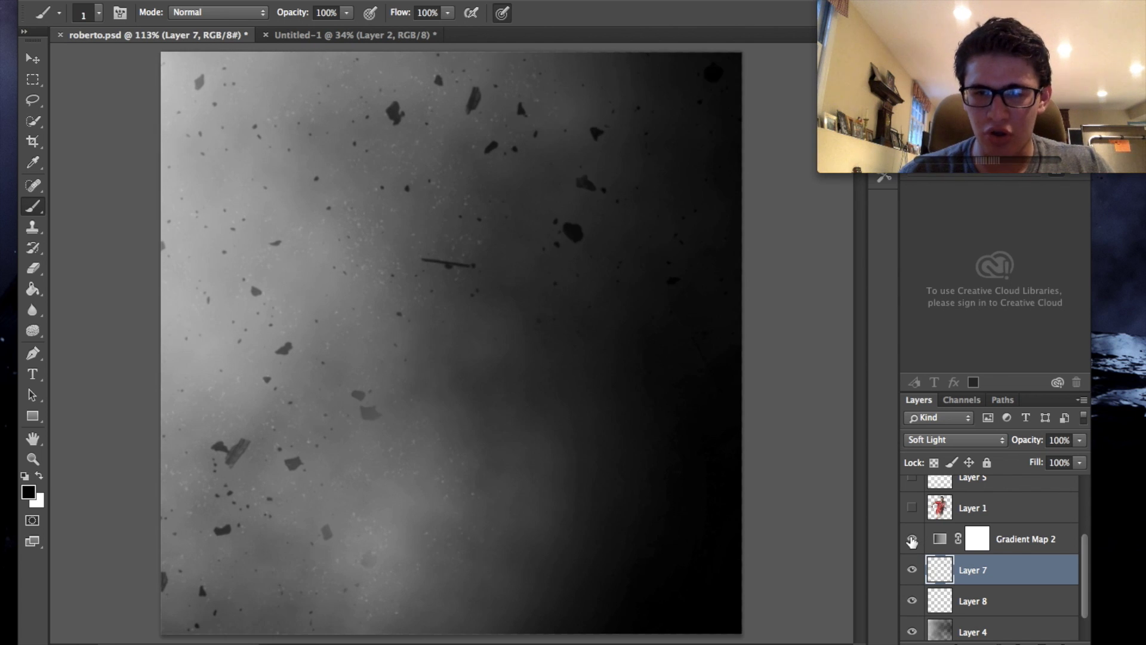
click(929, 541)
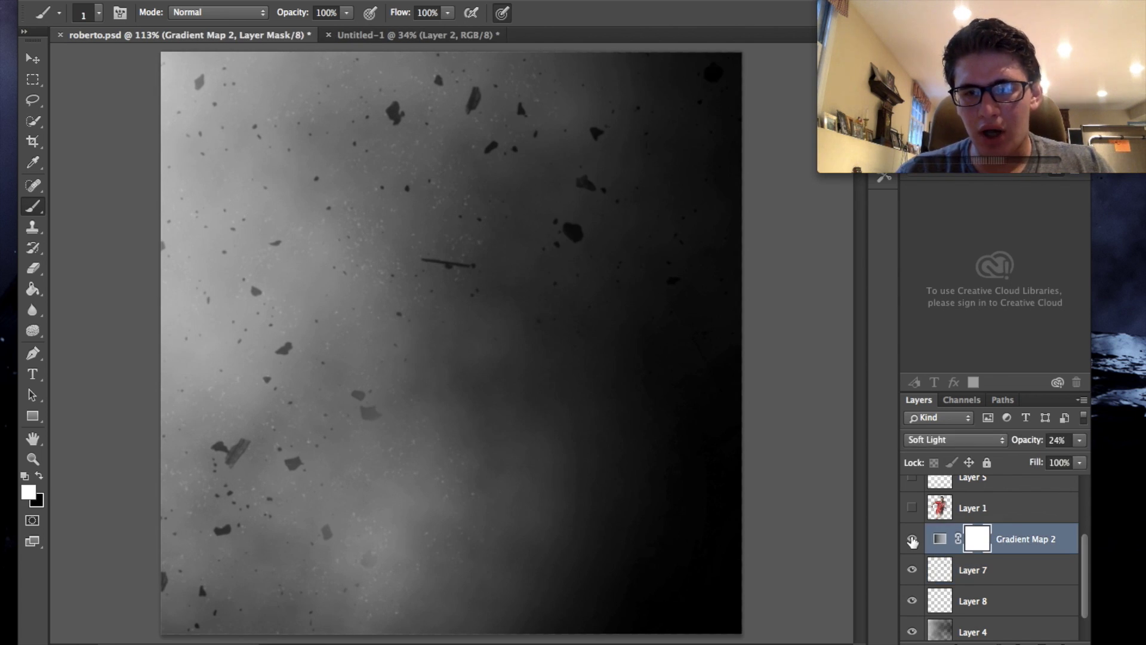
double_click(940, 539)
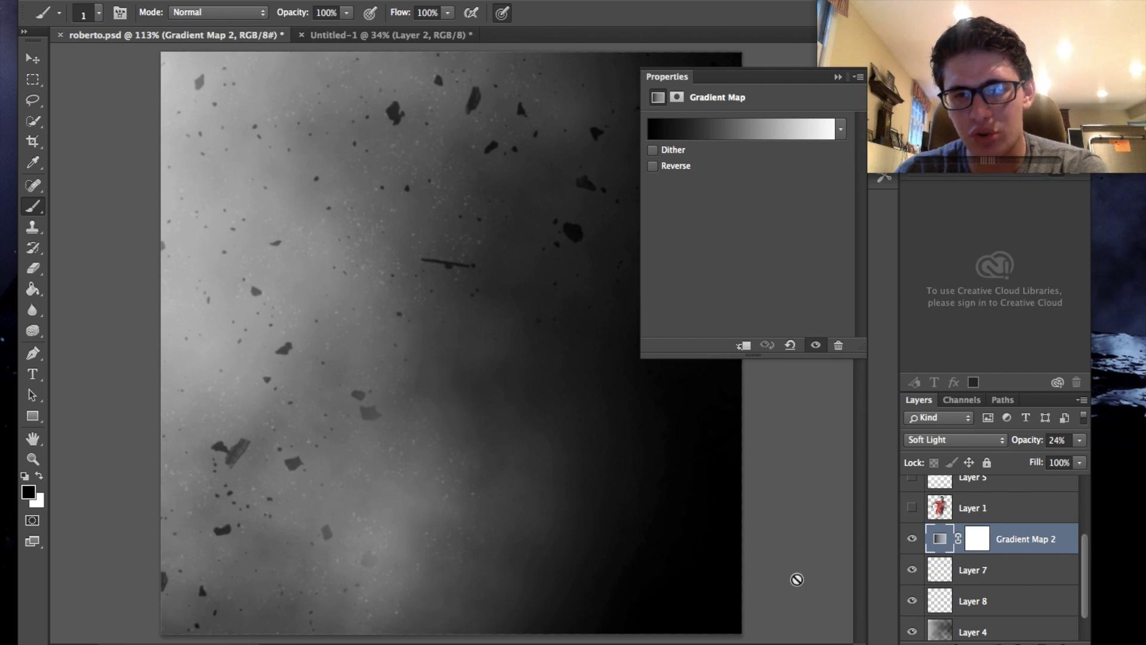
click(811, 560)
click(692, 223)
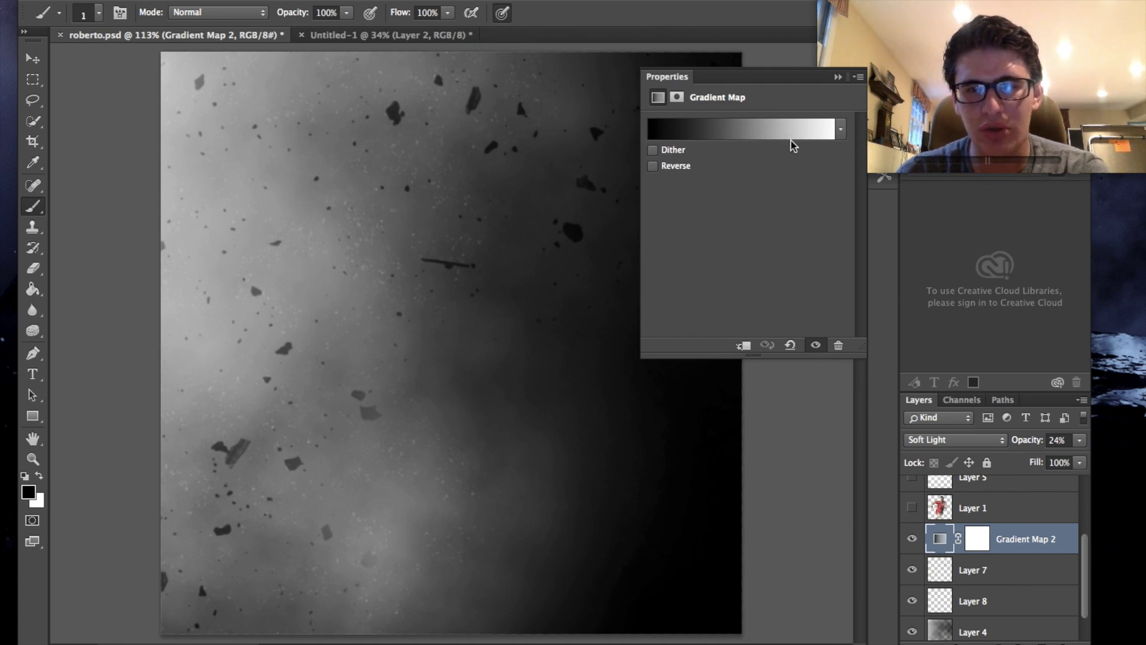
click(839, 77)
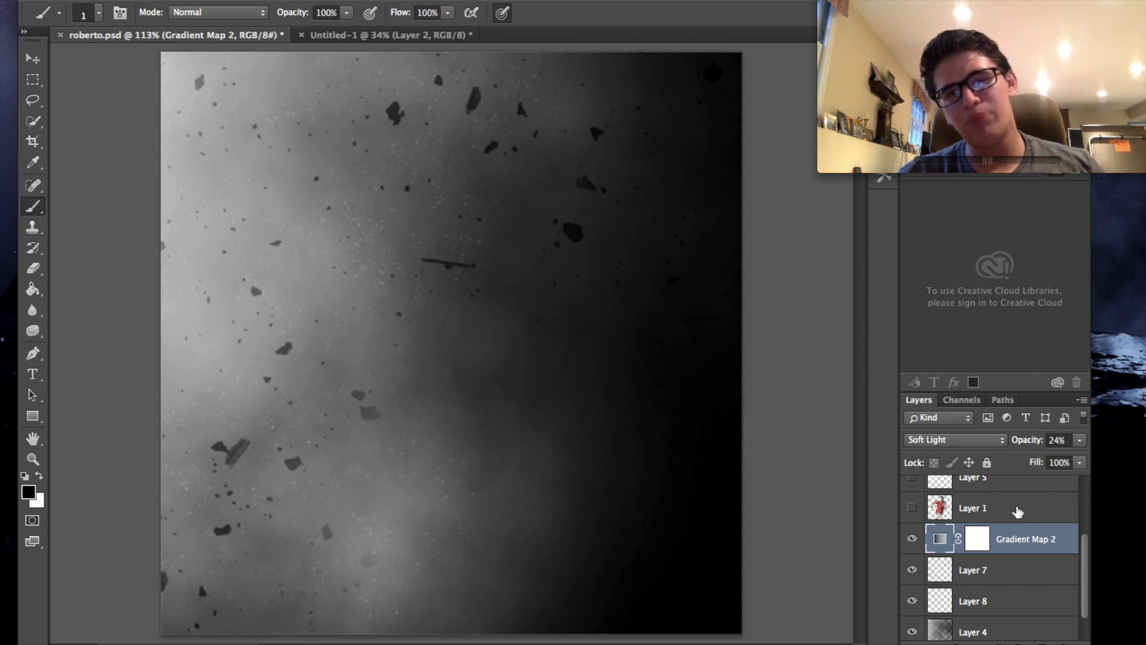
- Show the player cut-out on Layer 1 over the background
scroll(949, 575, up, 2)
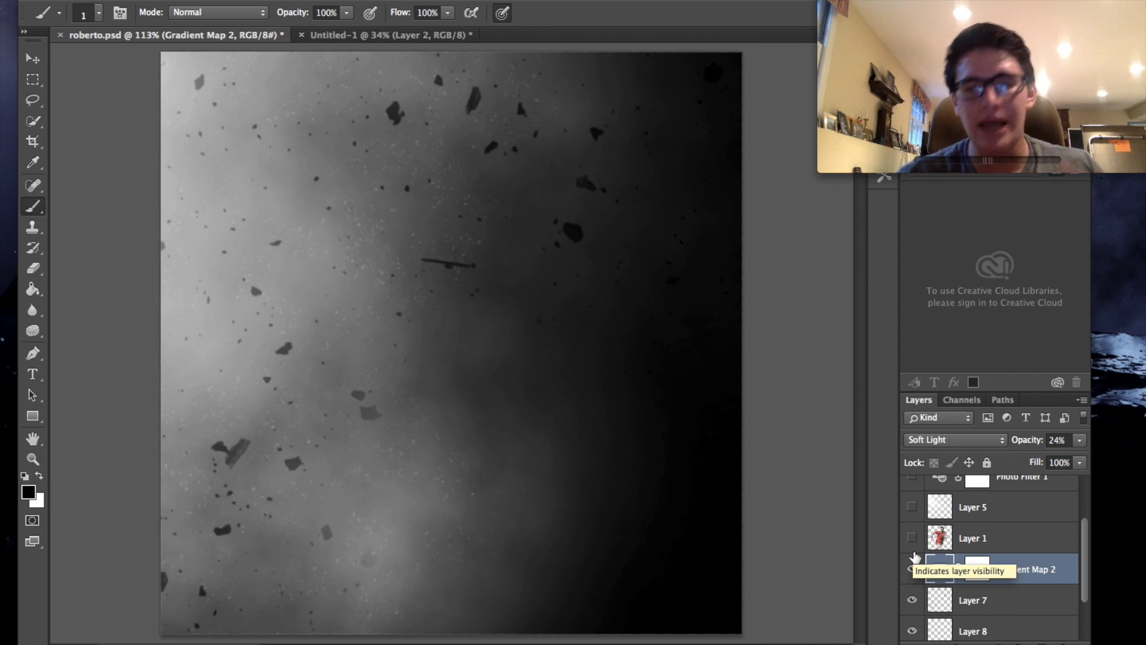
click(913, 538)
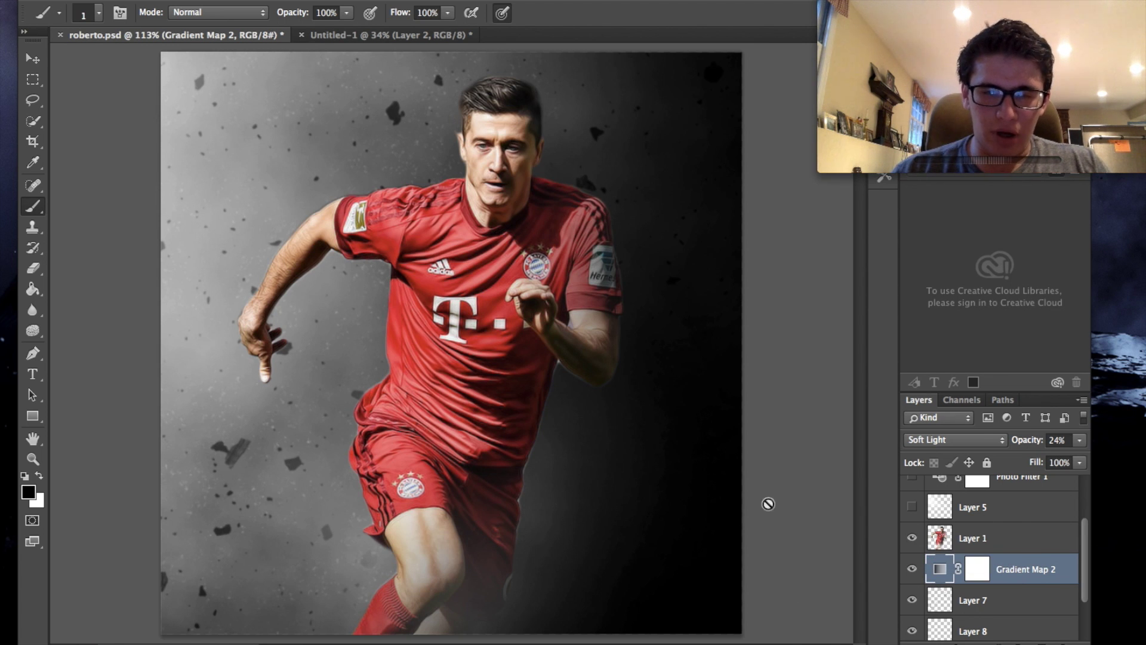
- Select Layer 1 and set the Eraser to a round tip reduced to 6 px
scroll(523, 442, up, 3)
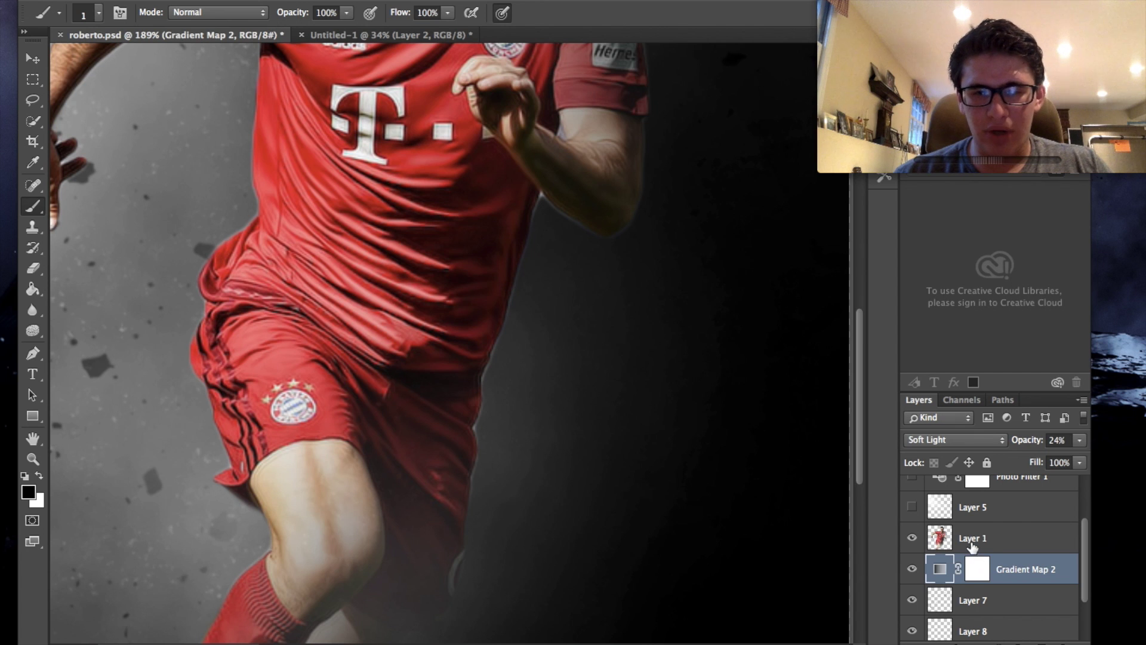
click(974, 539)
click(34, 269)
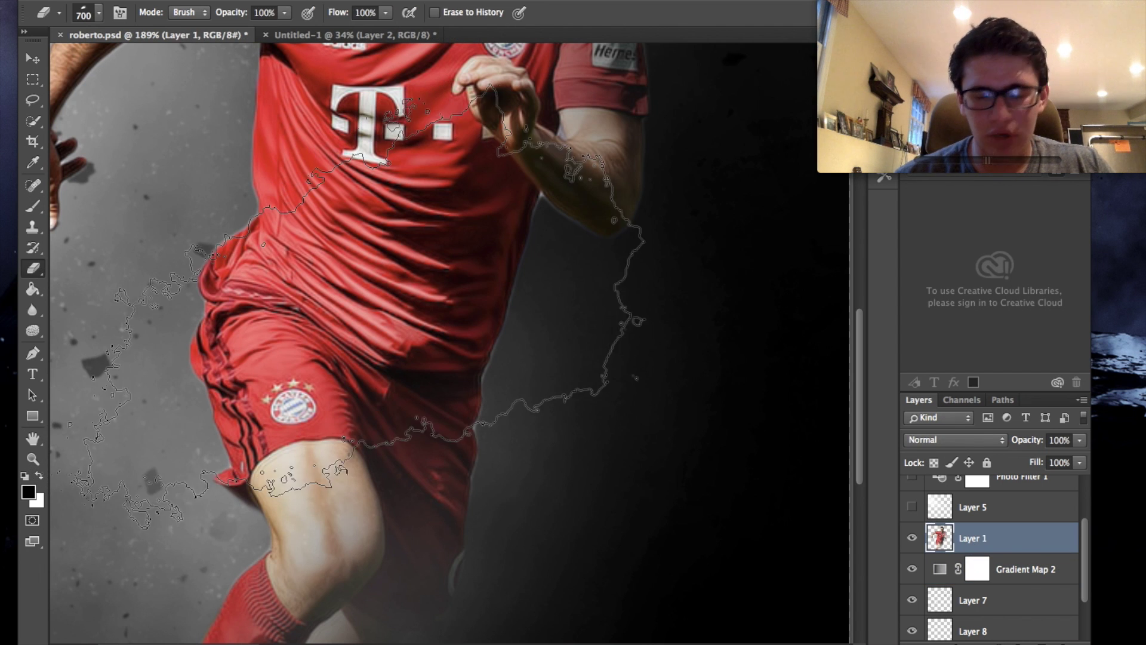
click(99, 12)
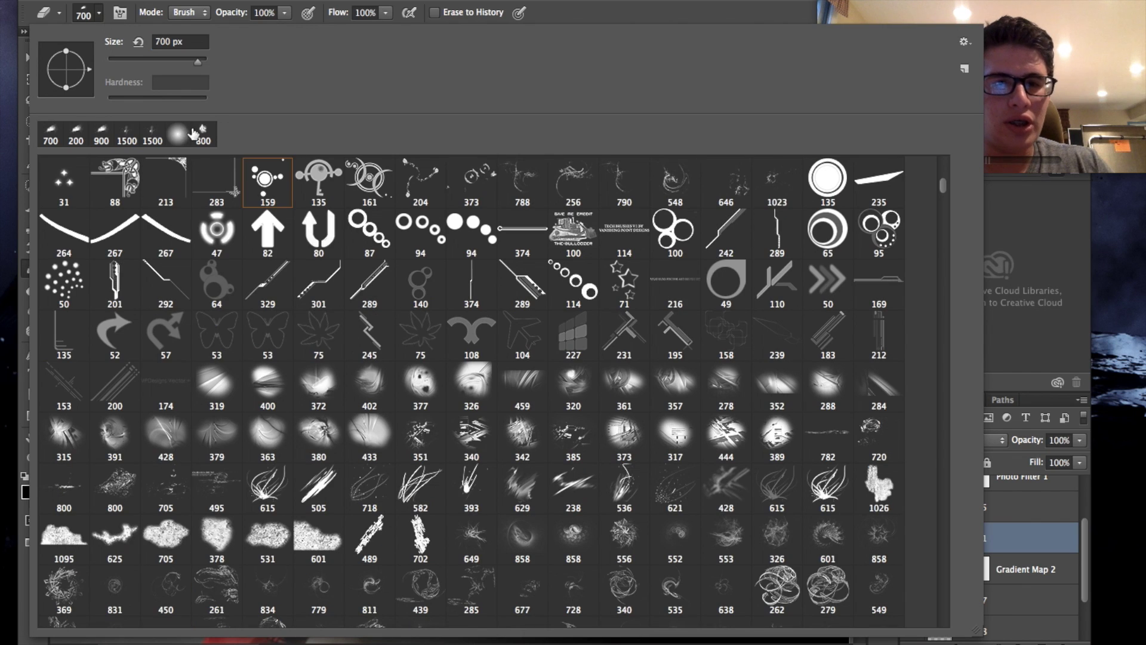
key(Return)
key(bracketleft)
key(bracketleft)
key(bracketleft)
key(bracketleft)
key(bracketleft)
key(bracketleft)
key(bracketleft)
key(bracketleft)
key(bracketleft)
key(bracketleft)
key(bracketleft)
key(bracketleft)
key(bracketleft)
key(bracketleft)
key(bracketleft)
key(bracketleft)
key(bracketleft)
key(bracketleft)
key(bracketleft)
key(bracketleft)
key(bracketleft)
key(bracketleft)
key(bracketleft)
key(bracketleft)
key(bracketleft)
key(bracketleft)
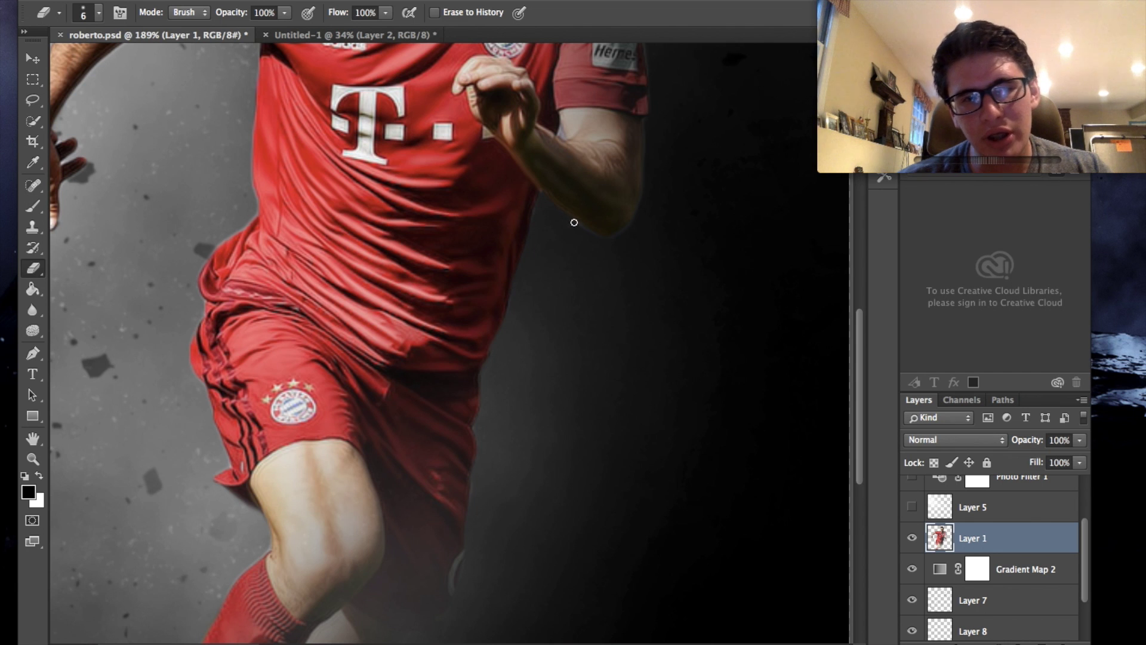
- Examine the edges of the player's cut-out around both arms, the shirt and the shorts
scroll(606, 234, up, 6)
scroll(606, 234, left, 3)
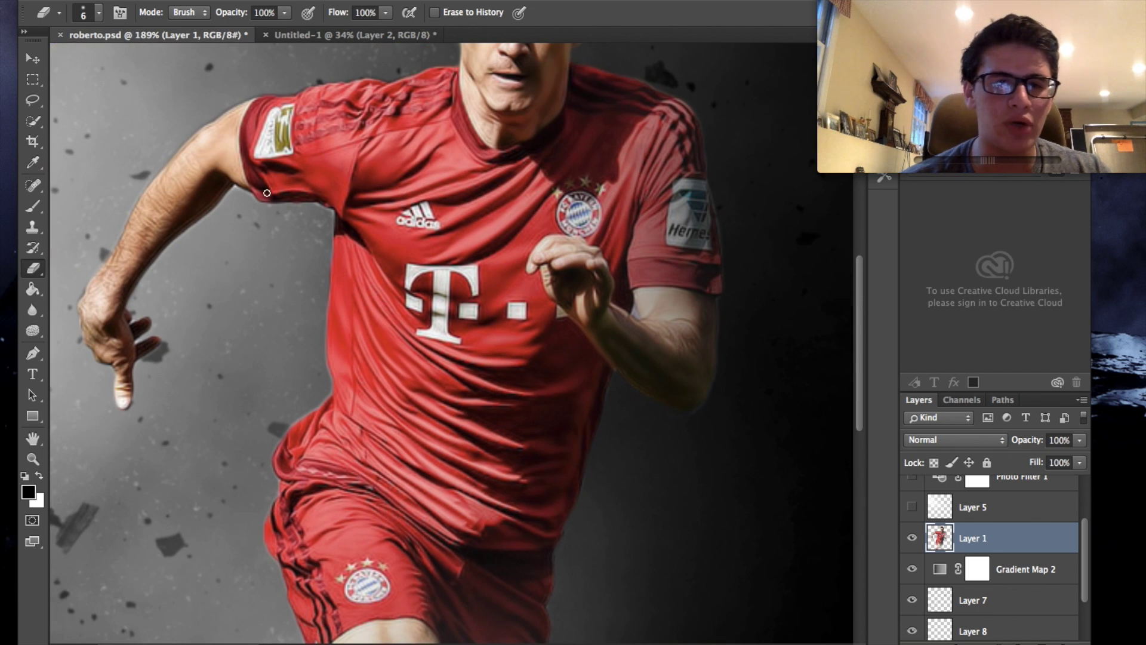
scroll(745, 223, up, 3)
scroll(745, 224, right, 5)
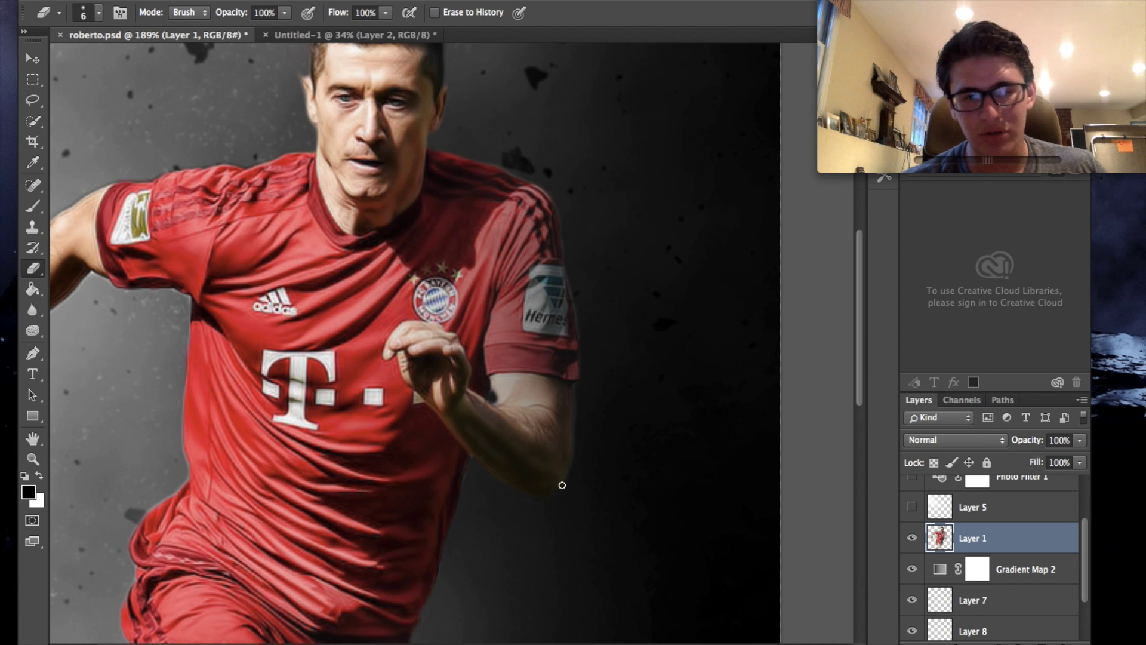
scroll(597, 401, down, 5)
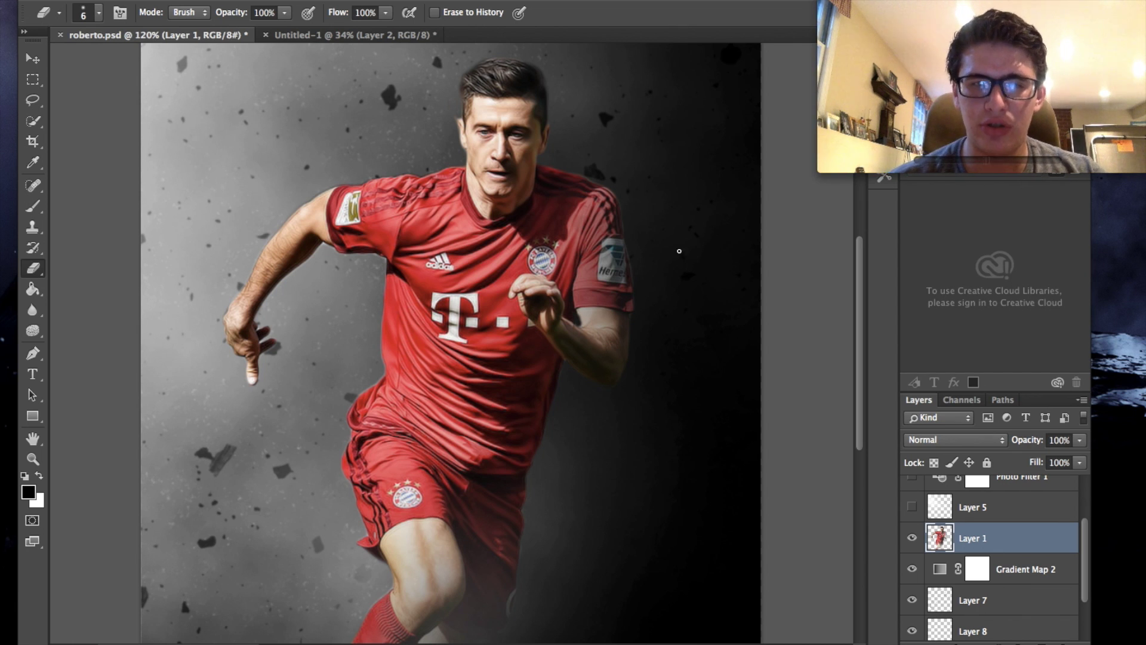
scroll(510, 556, down, 2)
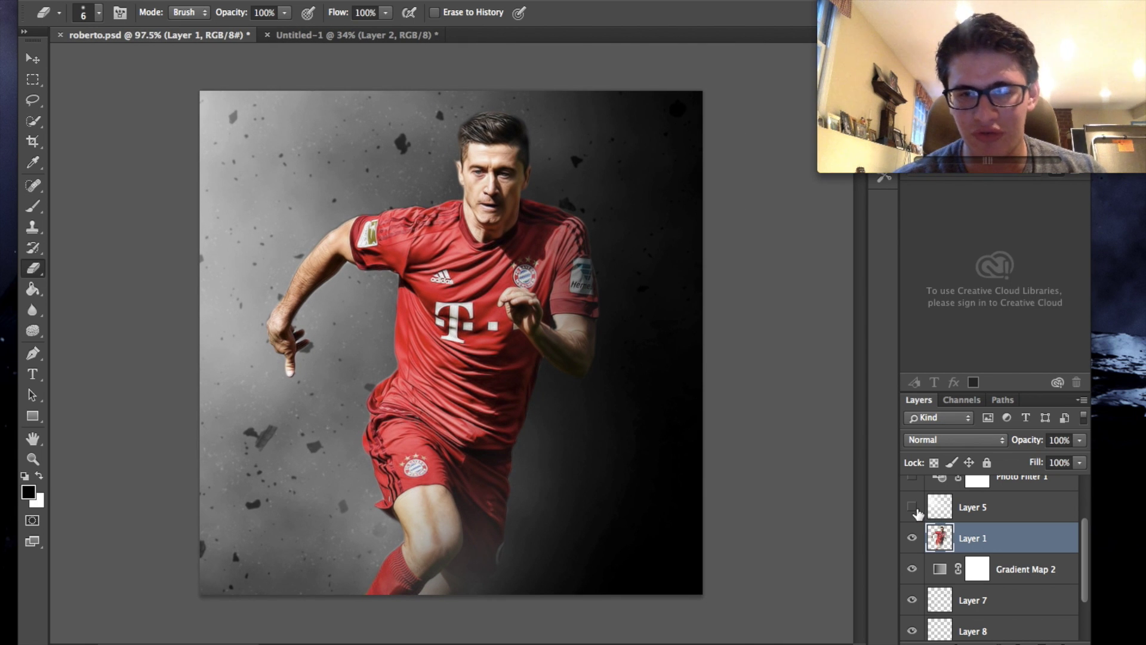
- Show the white glow on Layer 5 behind the player's trailing arm, comparing the image with and without it
click(912, 507)
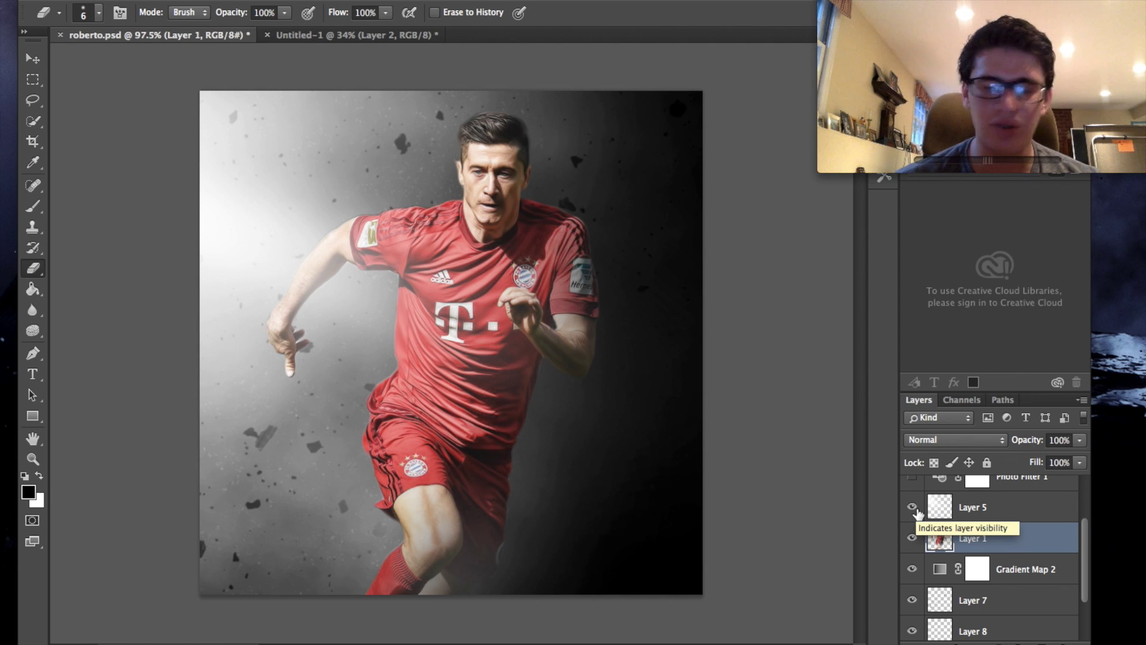
click(913, 507)
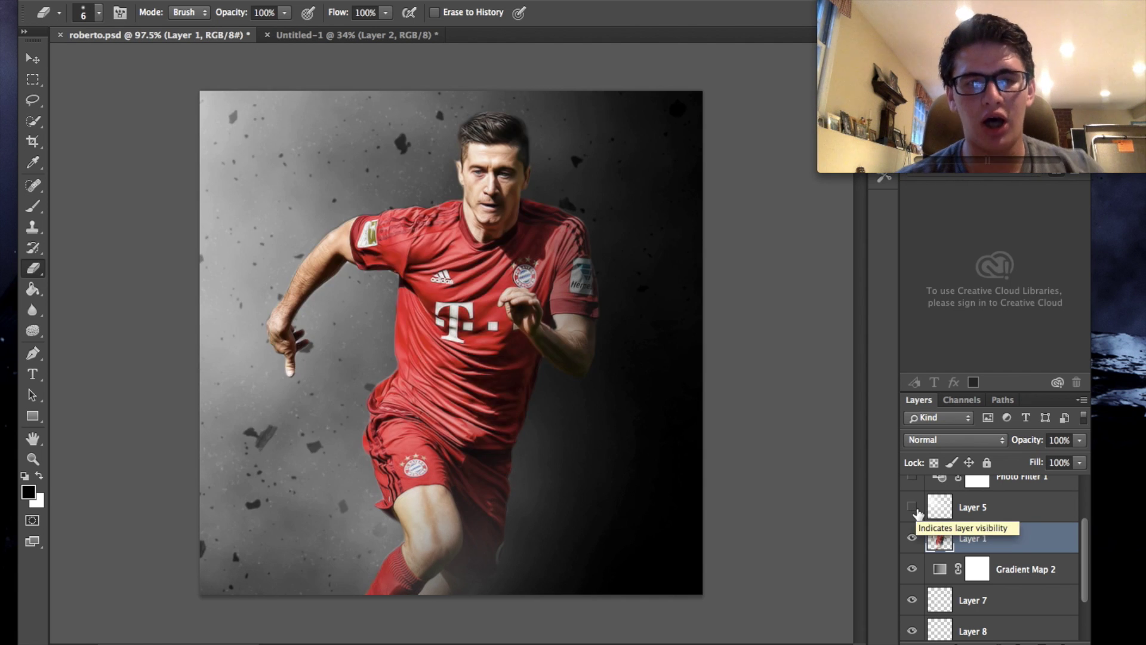
click(913, 507)
scroll(554, 372, up, 2)
scroll(1016, 574, up, 3)
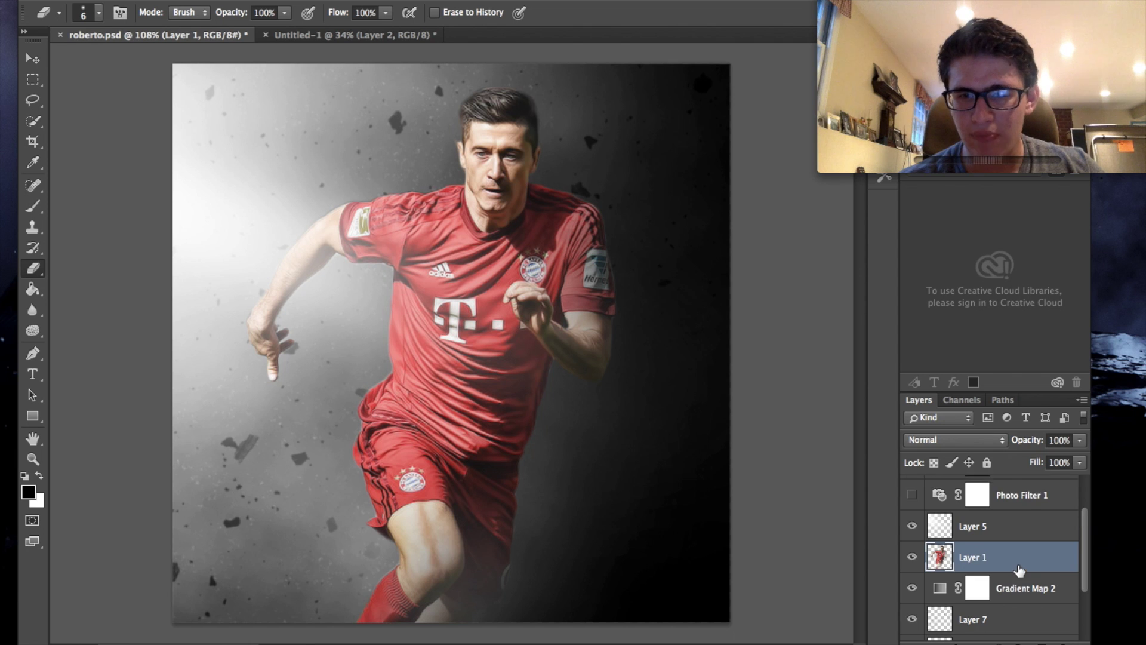
- Show the Photo Filter 1 adjustment layer and review its filter colour and density settings
click(913, 553)
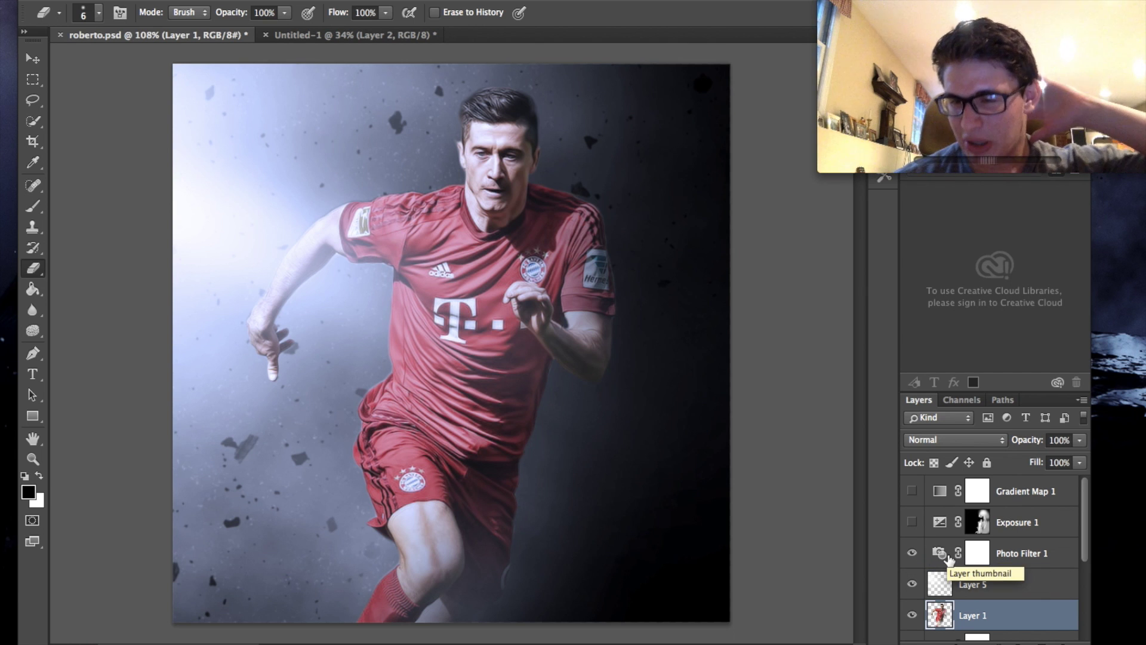
double_click(950, 557)
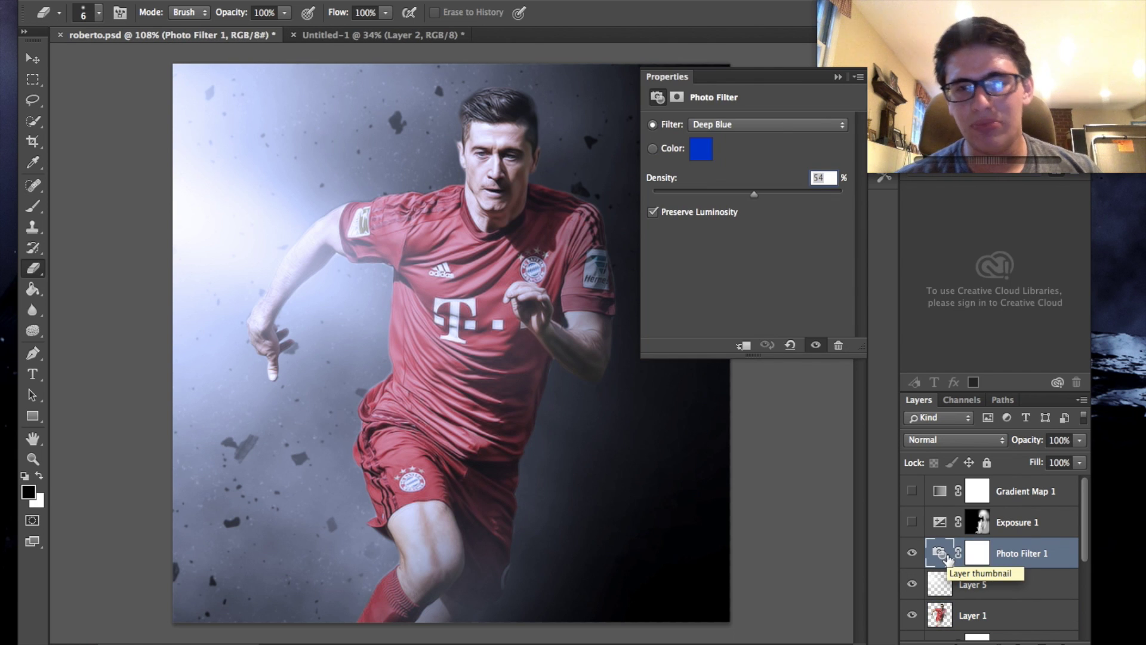
click(808, 513)
click(715, 223)
click(838, 77)
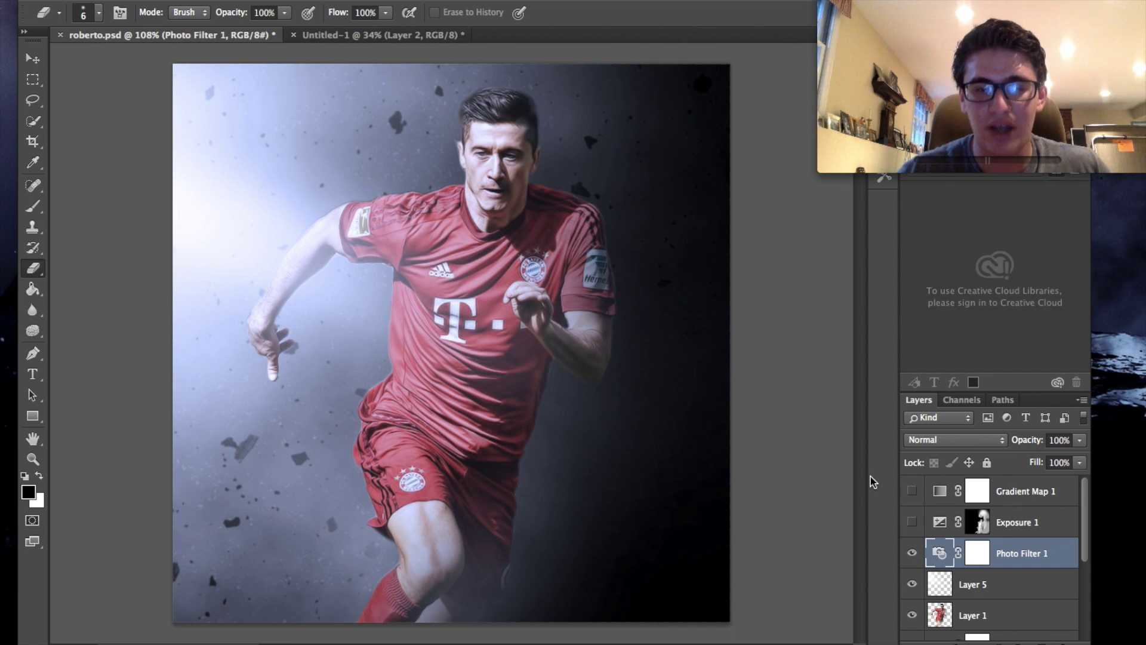
- Show the Exposure 1 and Gradient Map 1 adjustment layers and check the gradient map's settings
click(912, 522)
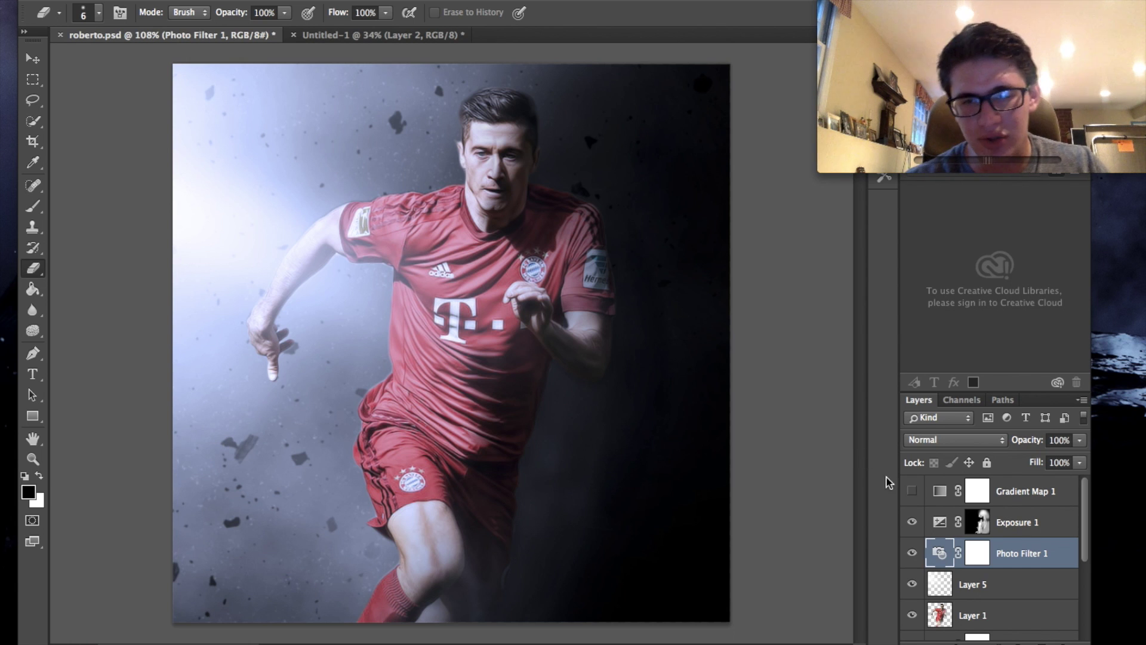
click(911, 491)
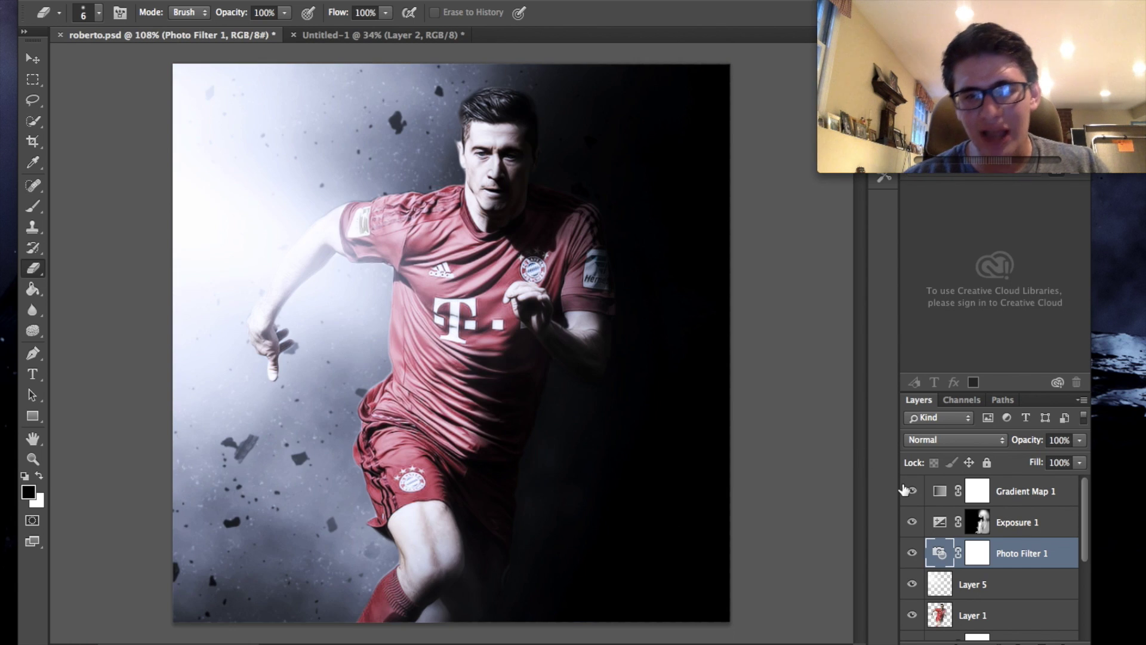
click(938, 486)
double_click(940, 491)
click(839, 77)
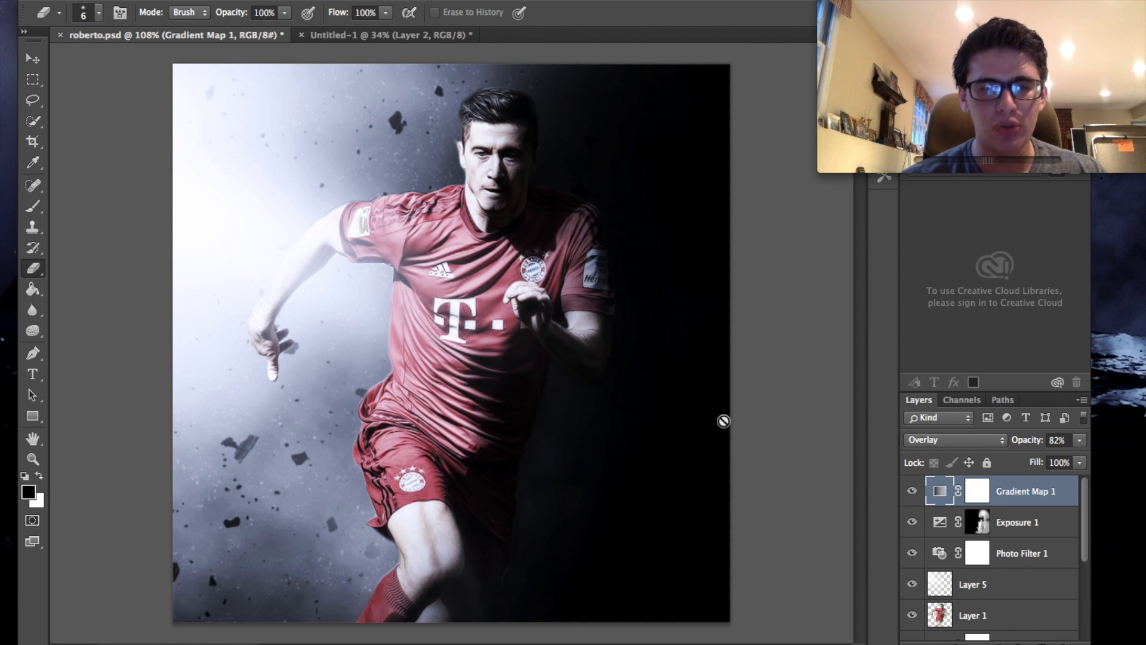
- Switch the foreground colour to white and draw a large text box spanning most of the player
click(33, 374)
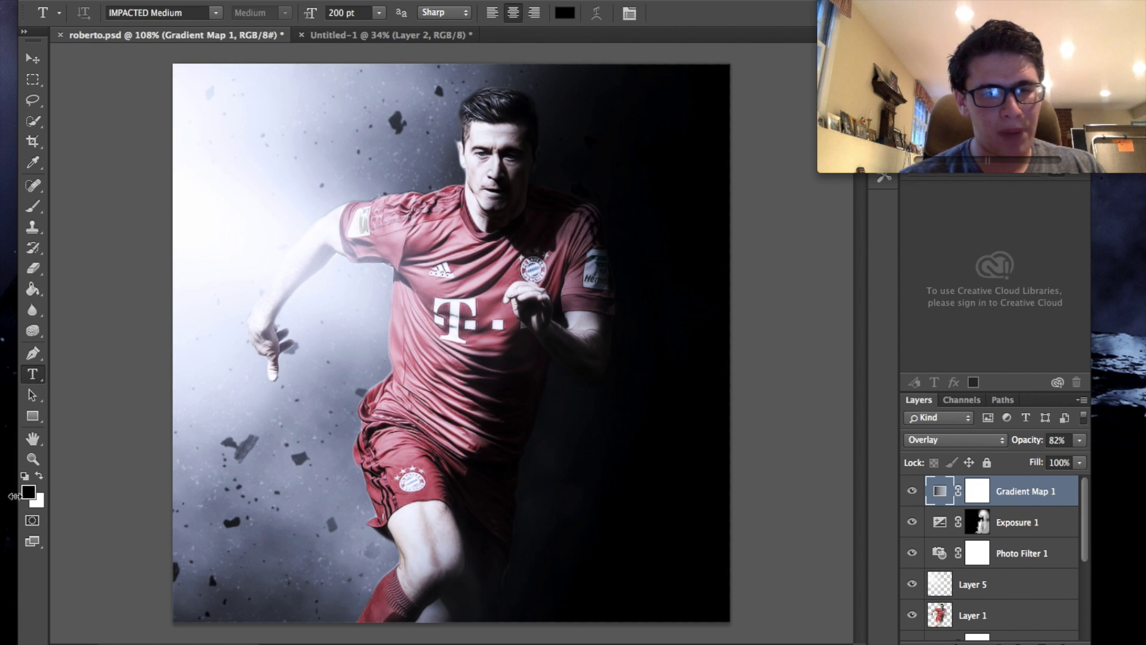
click(39, 476)
drag(535, 482, 644, 559)
drag(590, 481, 590, 403)
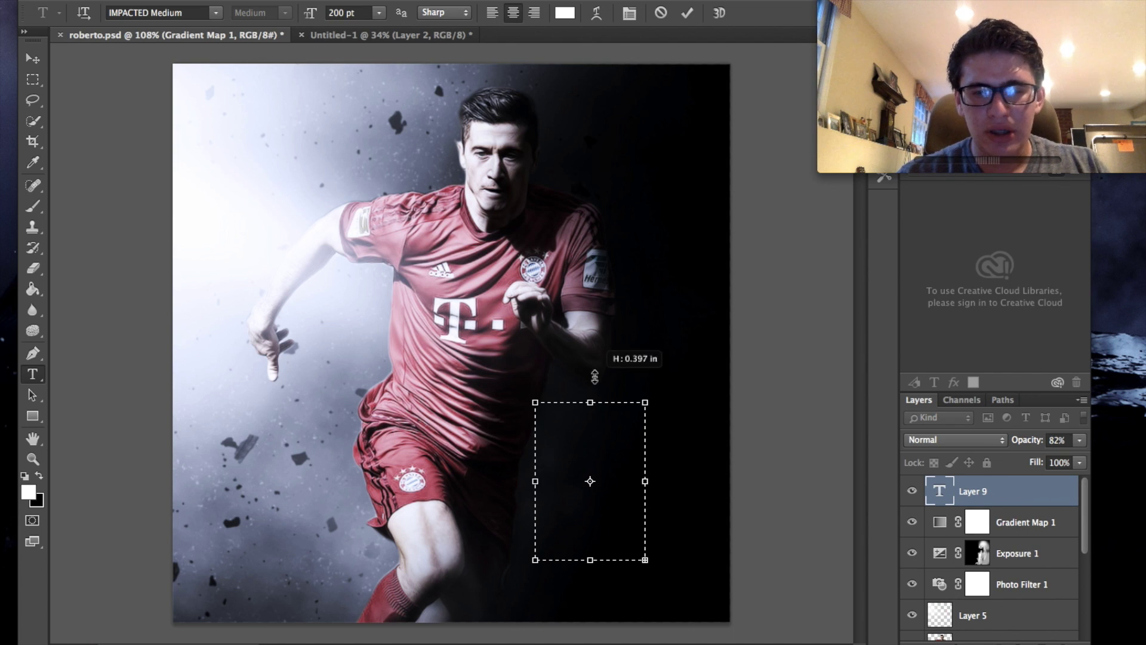
drag(525, 482, 384, 485)
drag(515, 403, 515, 180)
drag(382, 375, 132, 370)
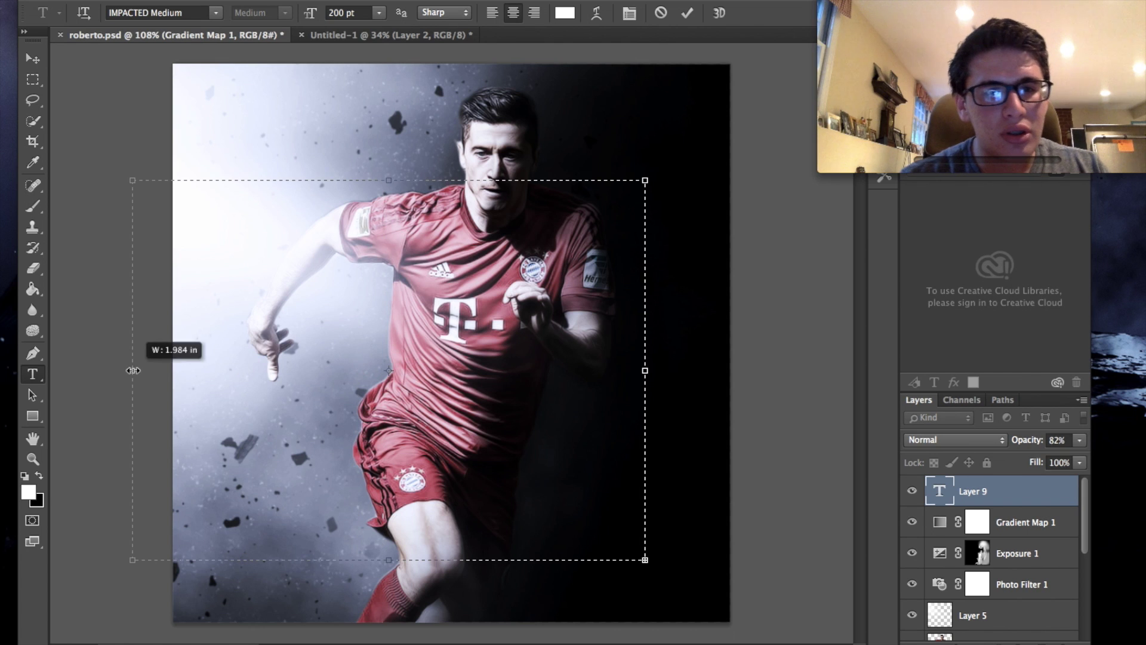
drag(388, 180, 389, 83)
- Enter the letters Wf in the text box and set their font to All rights reserved Regular
text(W)
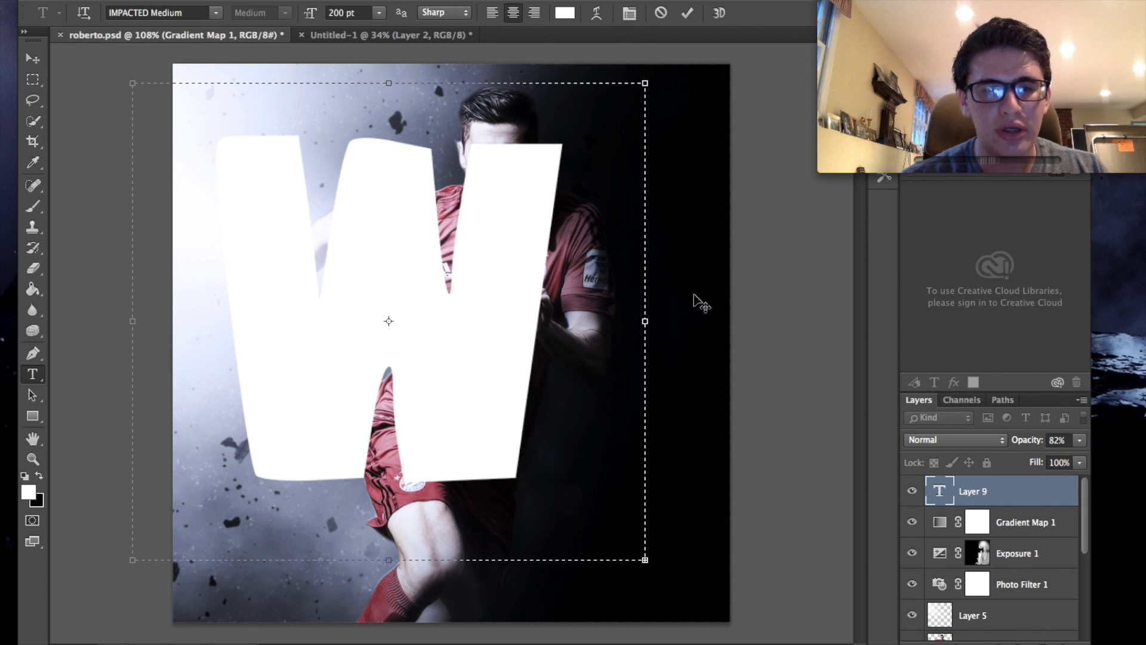
text(f)
key(super+minus)
key(super+minus)
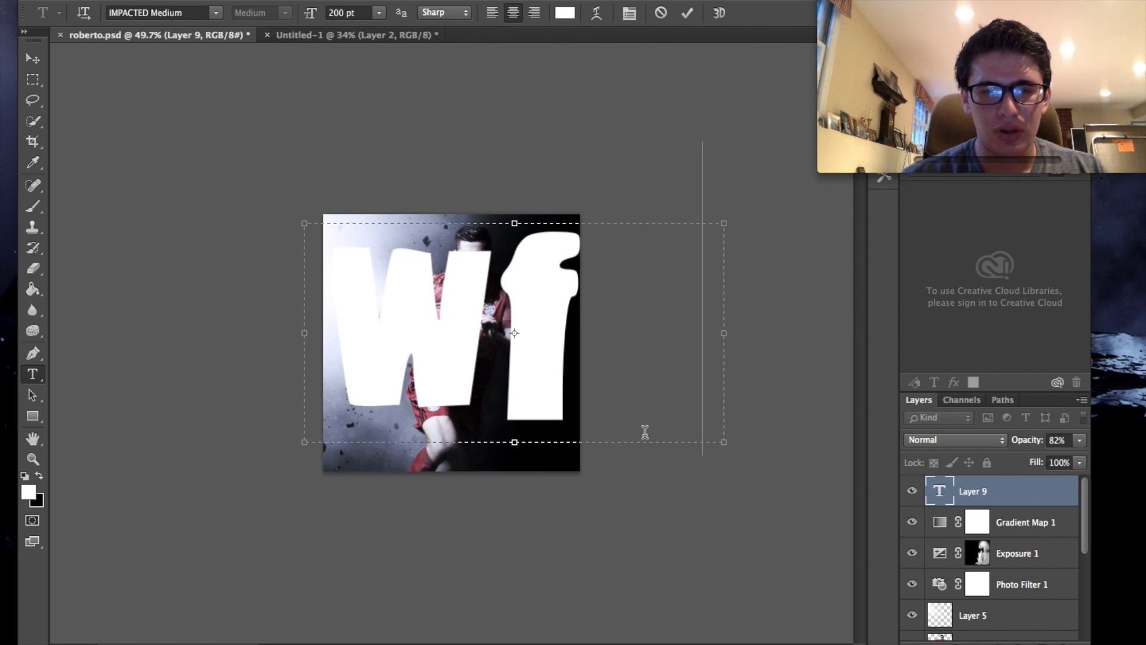
key(super+a)
click(215, 12)
scroll(242, 291, up, 15)
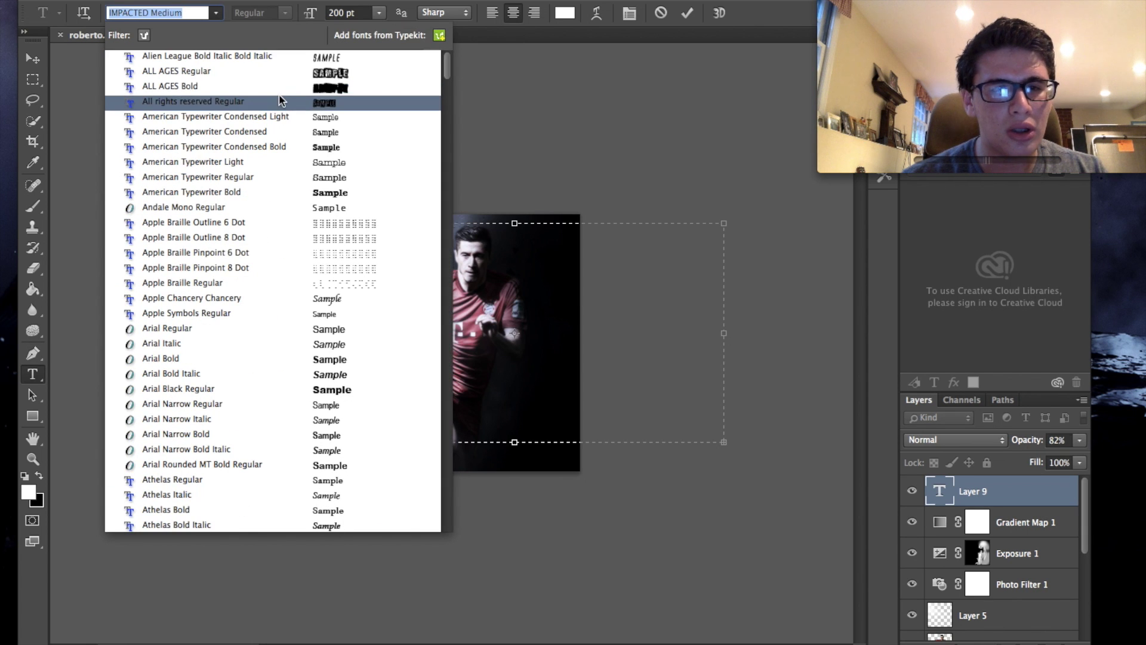
click(278, 99)
key(super+plus)
key(super+plus)
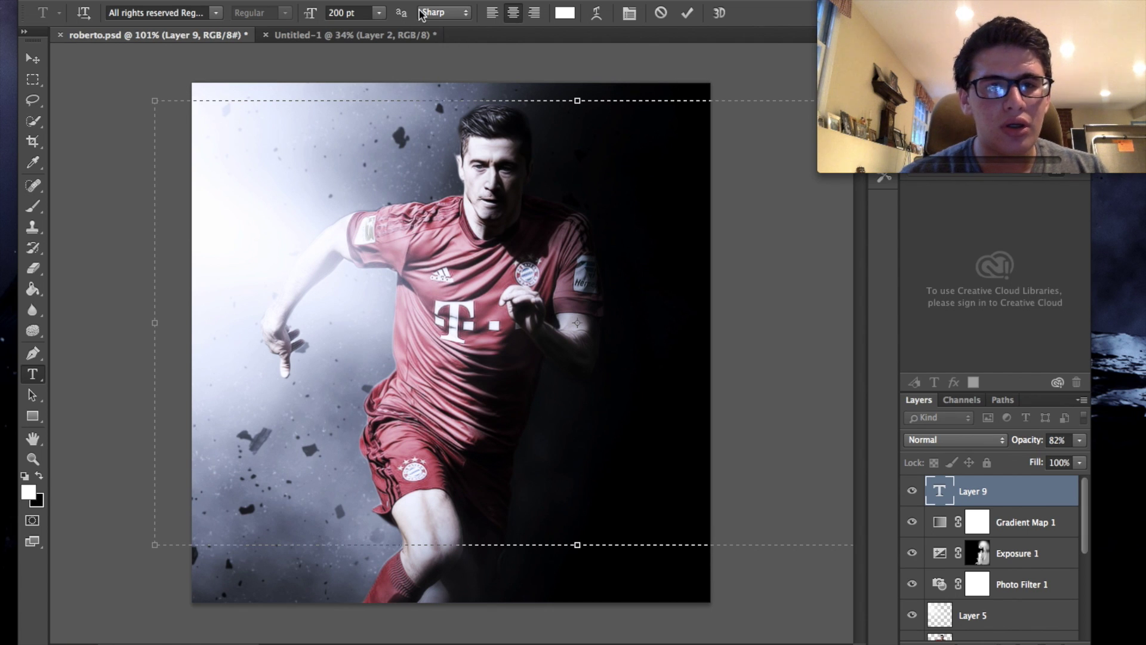
- Try a 36 pt size for the text and delete the text layer
click(380, 12)
click(357, 167)
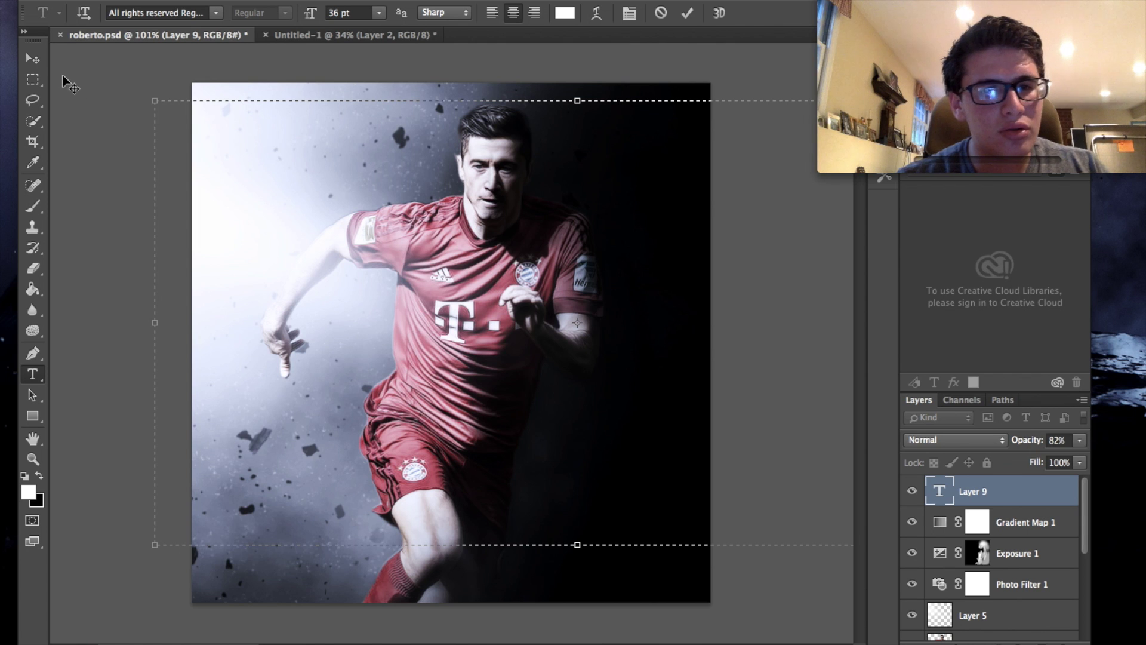
click(267, 125)
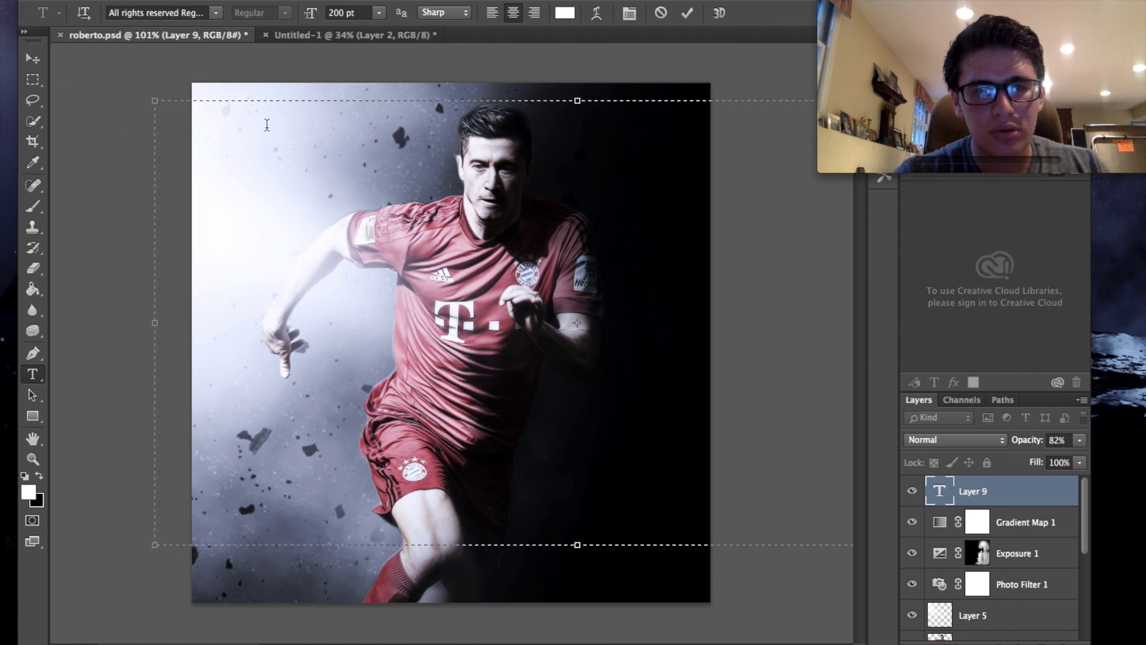
click(32, 59)
key(Delete)
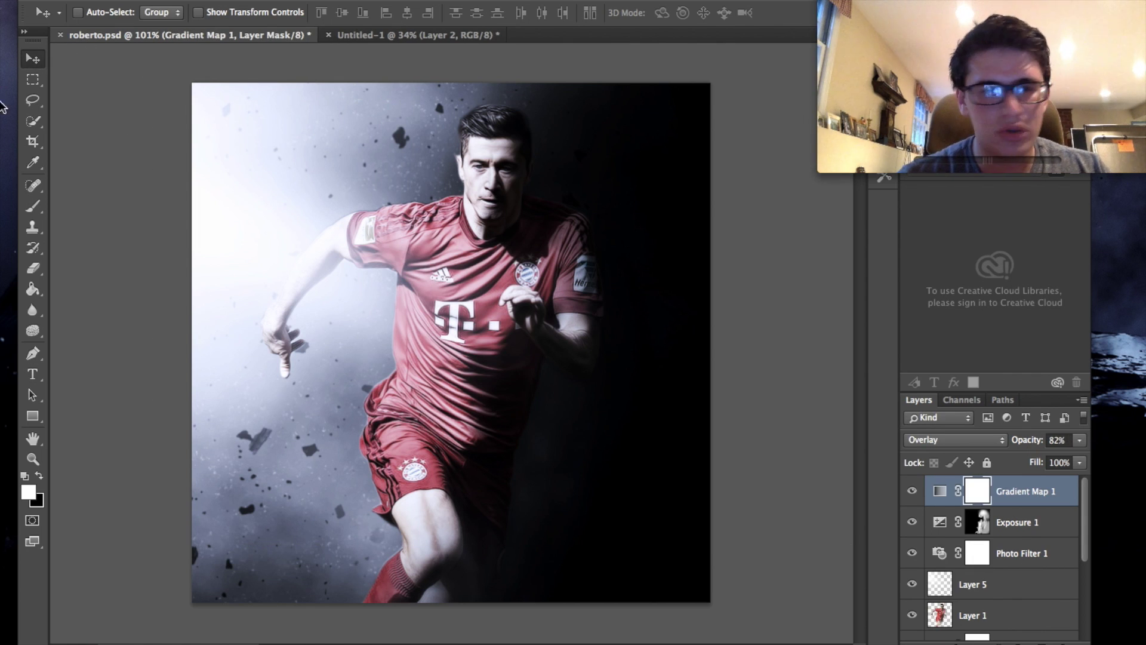
click(34, 376)
drag(535, 509, 676, 588)
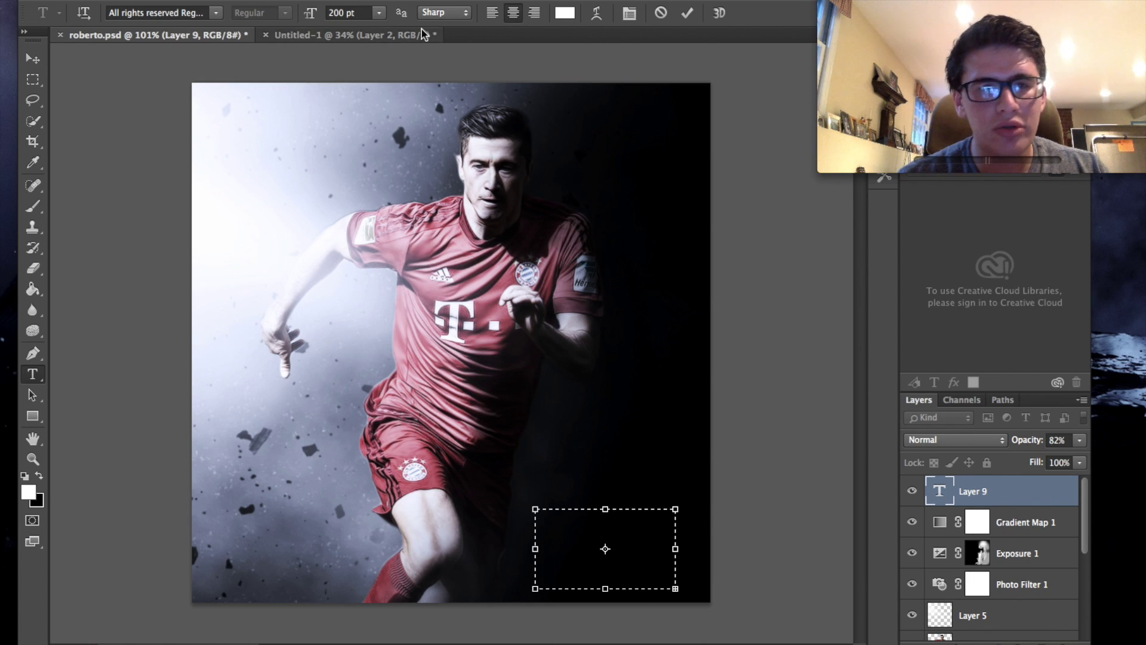
click(379, 12)
click(375, 204)
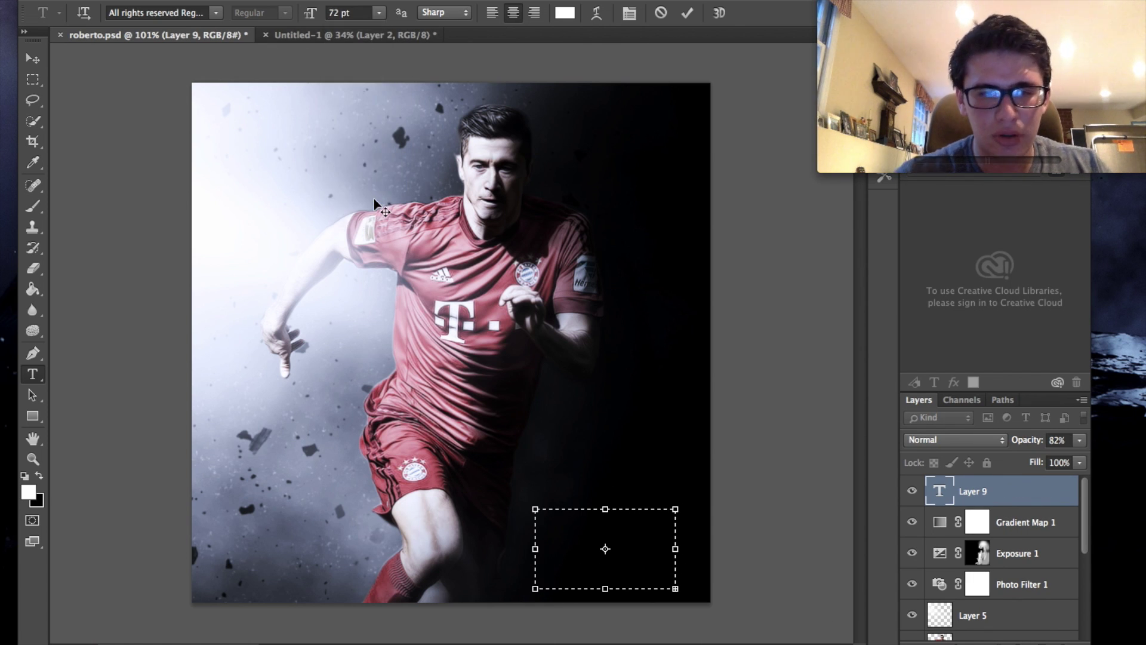
click(984, 511)
- Draw an 18 pt text box beside the player's lower leg, enlarge it over the shorts and enter WFA
drag(293, 561, 350, 598)
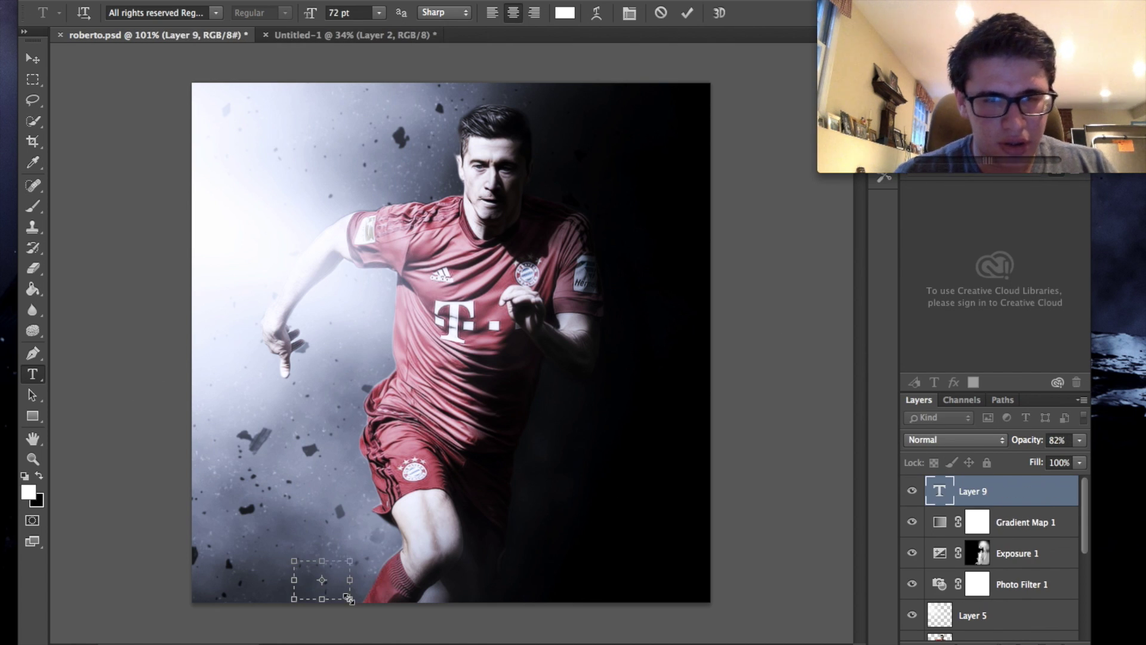
click(379, 14)
click(367, 131)
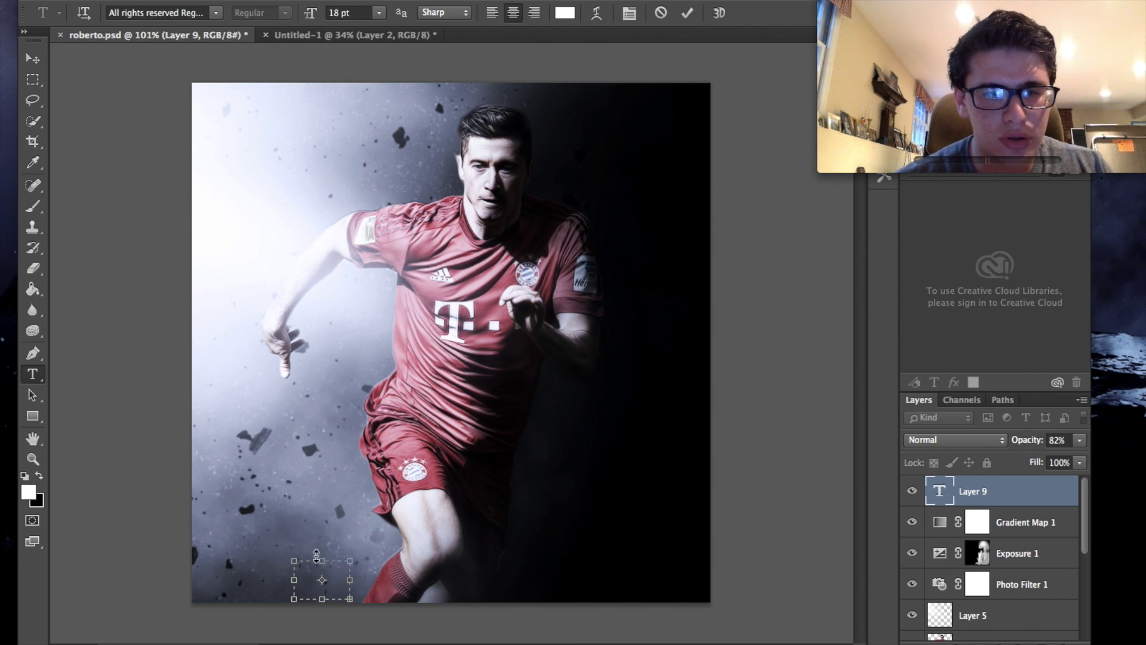
click(319, 564)
drag(322, 561, 322, 410)
drag(353, 513, 572, 510)
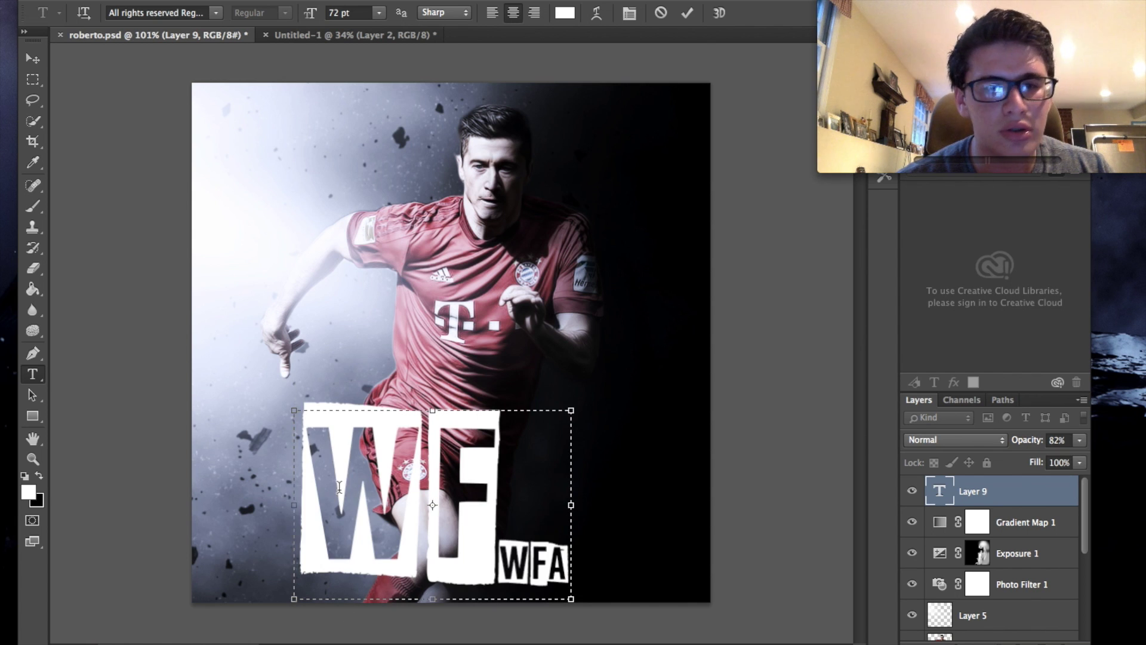
- Delete the oversized WF letters so that only the small WFA text remains
click(495, 523)
double_click(495, 523)
key(BackSpace)
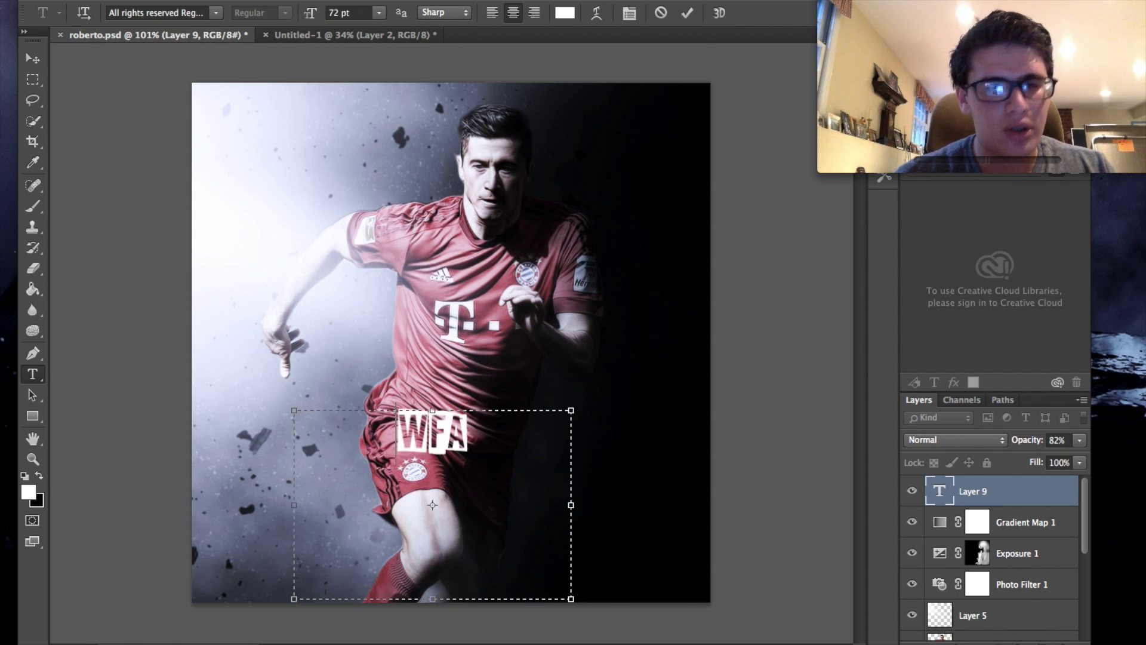
- Scale the WFA text down to about 28% and place it beside the player's waist on the smoky background
click(33, 59)
drag(341, 245, 451, 301)
key(ctrl+t)
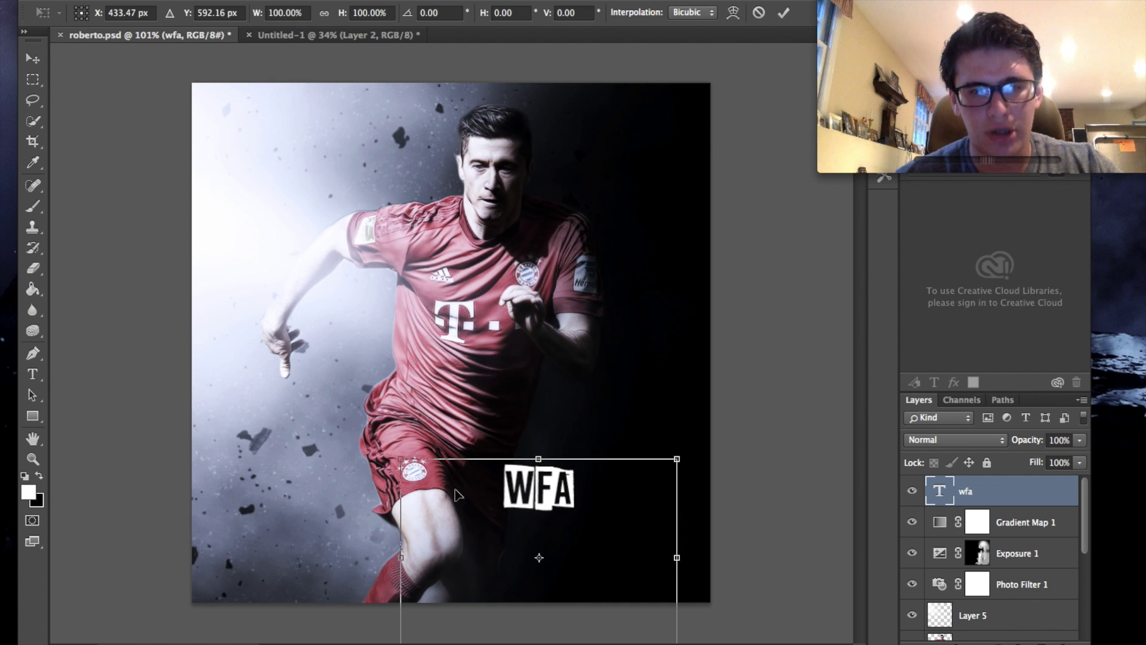
drag(401, 458, 555, 569)
drag(610, 597, 517, 527)
drag(462, 495, 508, 527)
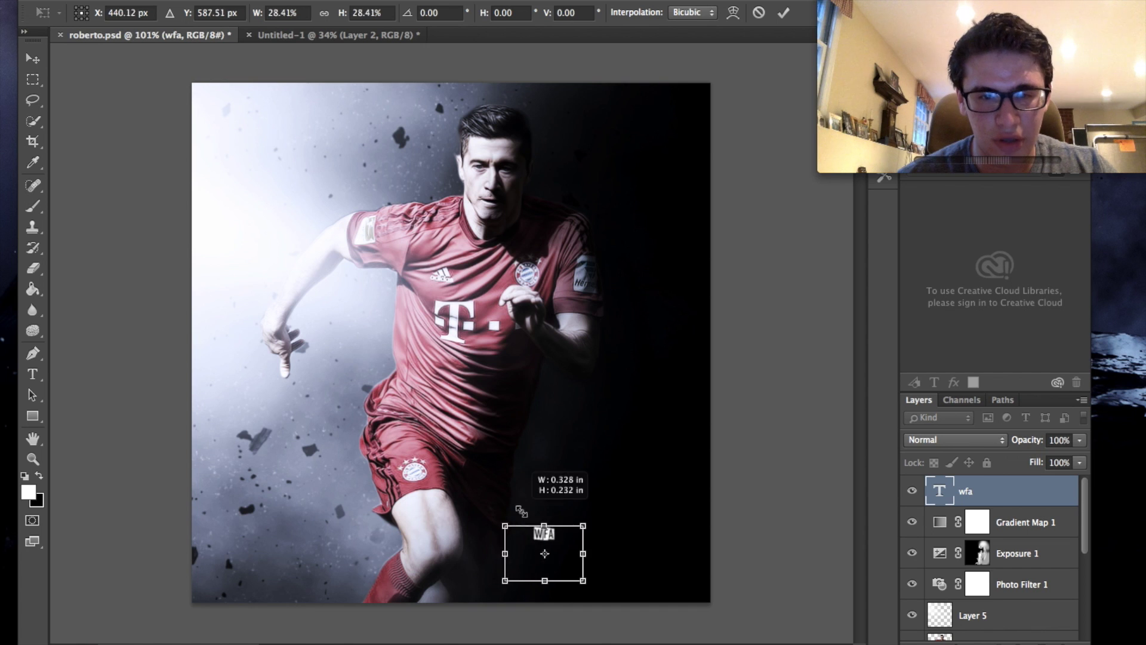
drag(564, 564, 386, 395)
key(Return)
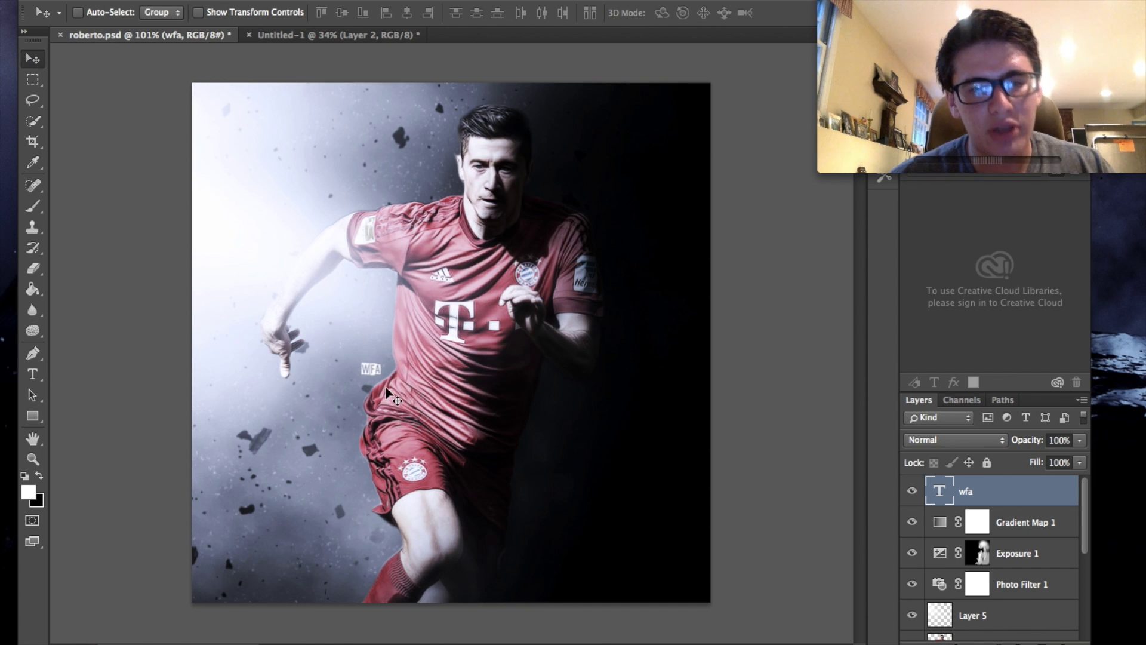
scroll(386, 387, up, 1)
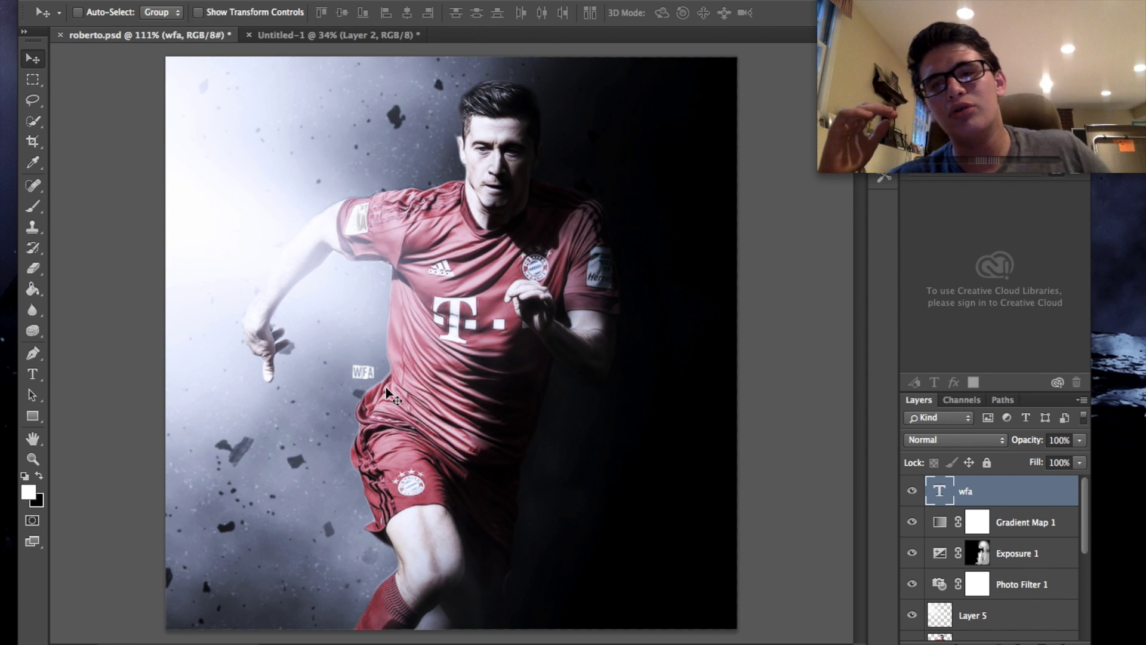